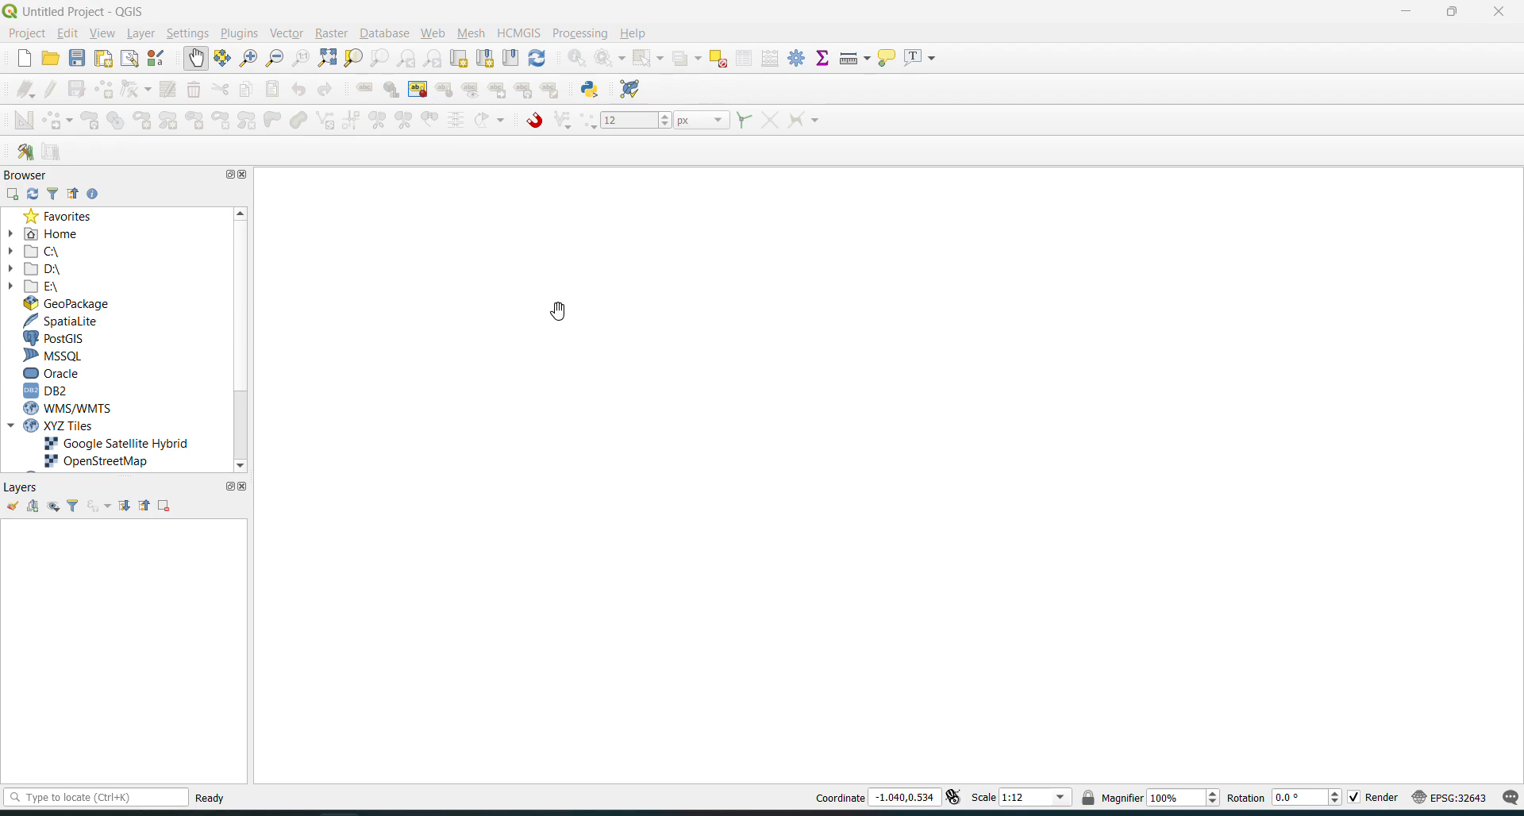
- Start a DWG/DXF import and set the target GeoPackage to TEST1 in the Training > 23012025 > Tipan folder
{"action": "left_click", "coordinate": [30, 35]}
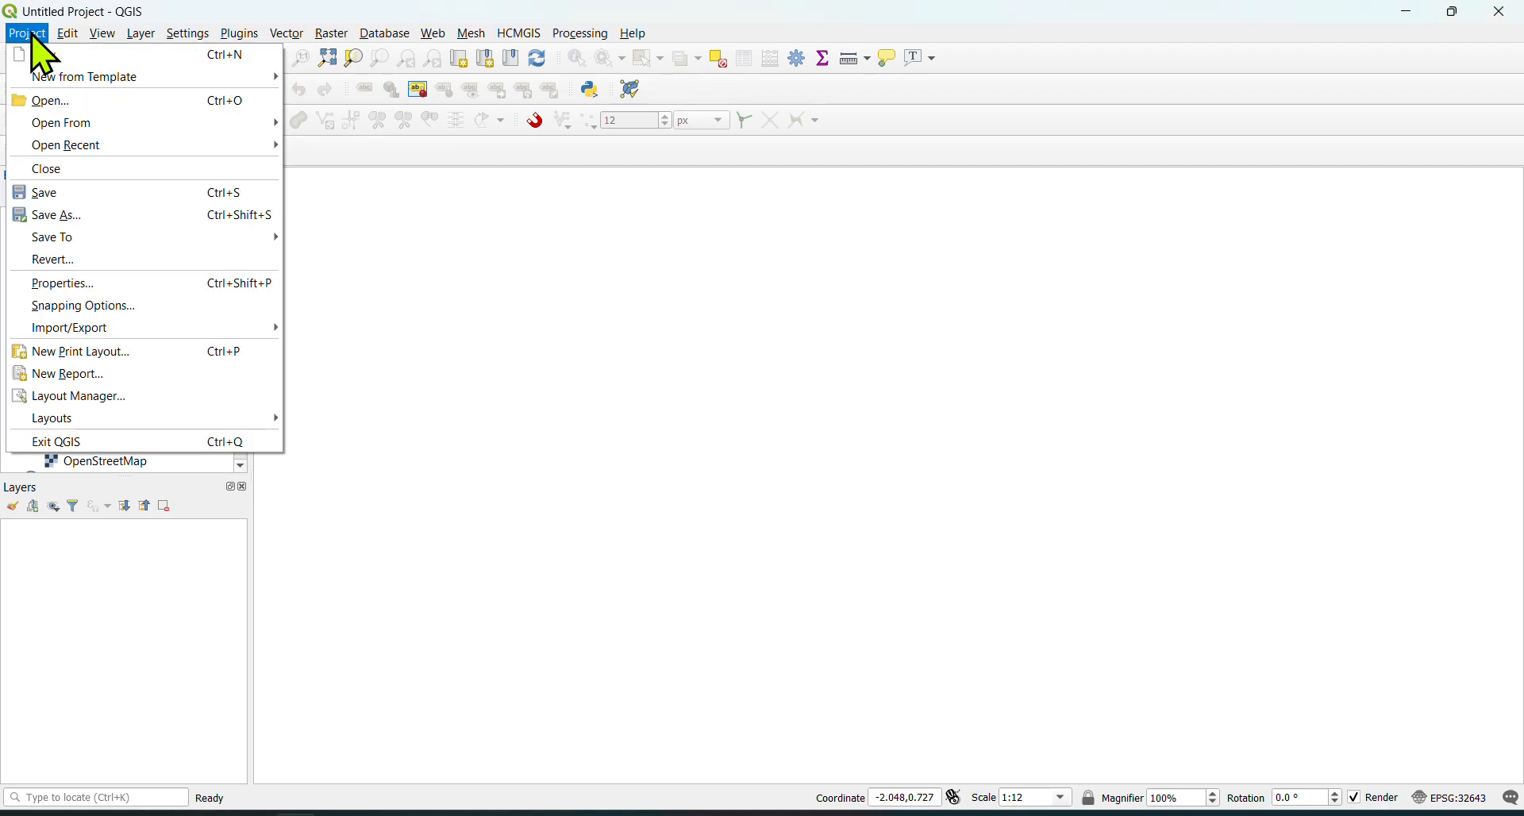
{"action": "mouse_move", "coordinate": [127, 330]}
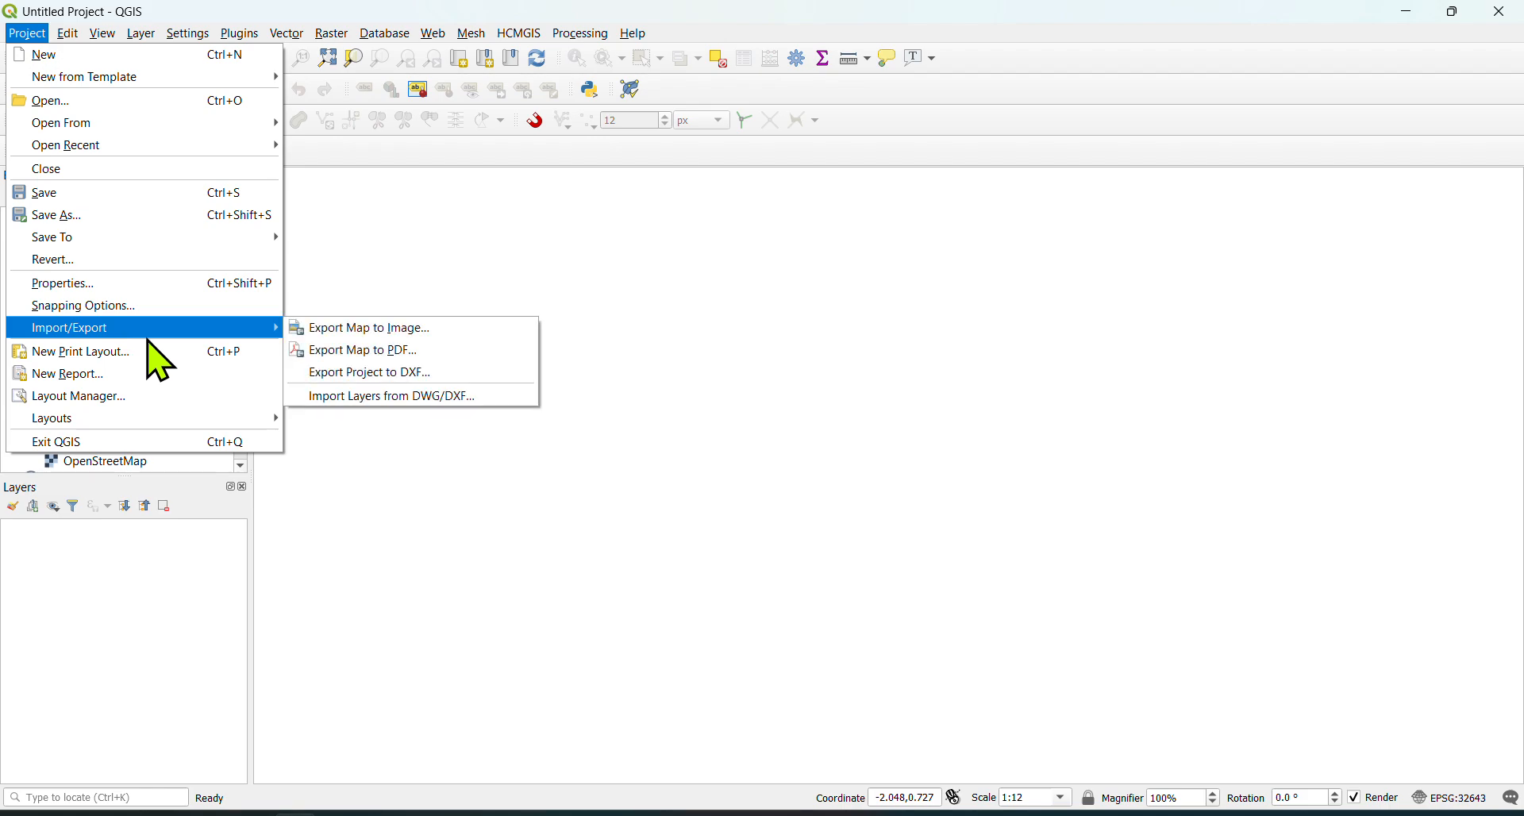
{"action": "left_click", "coordinate": [473, 396]}
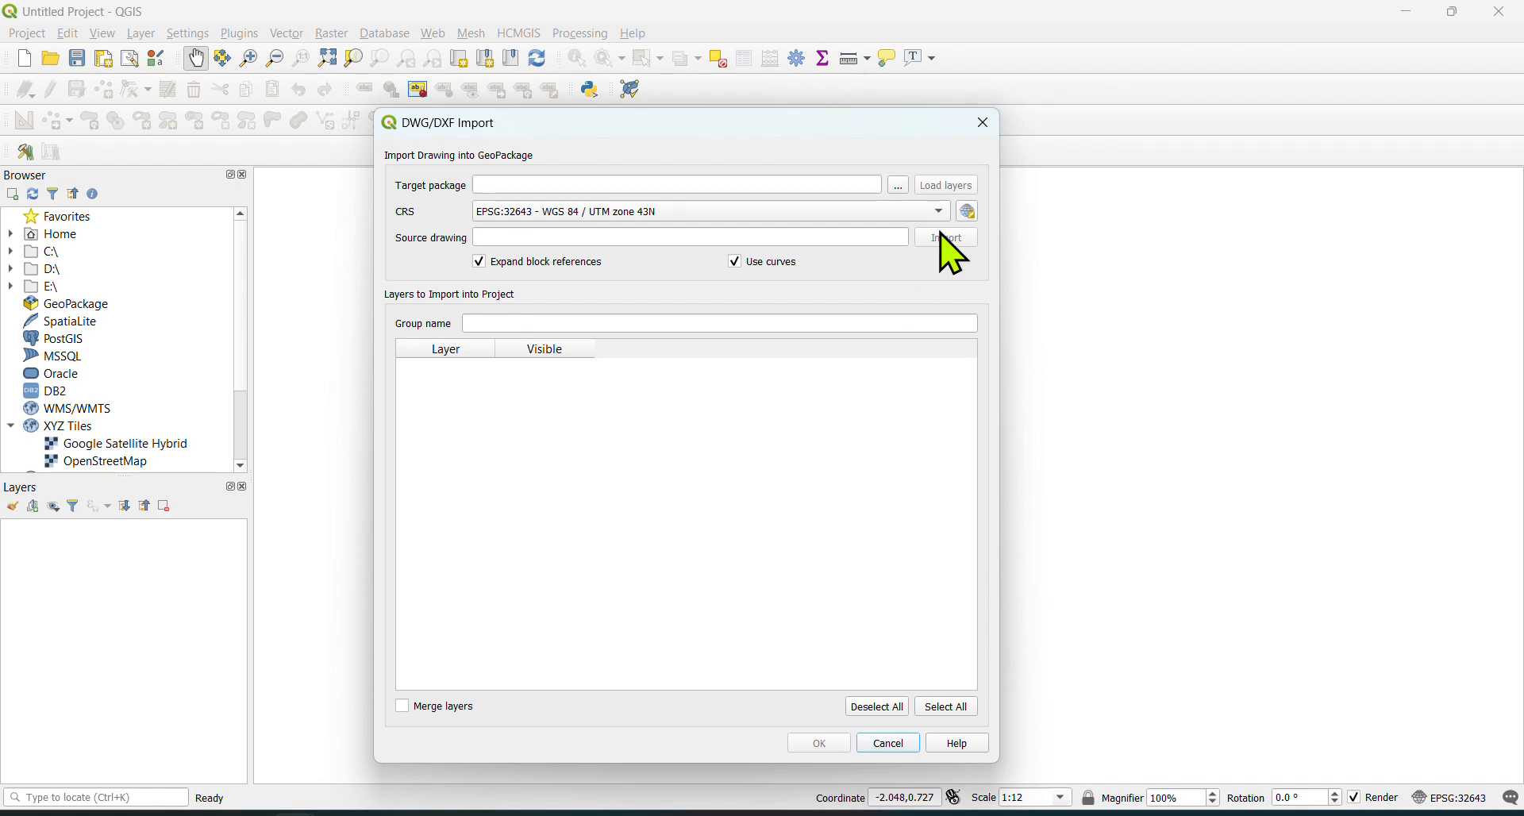
{"action": "left_click", "coordinate": [900, 188]}
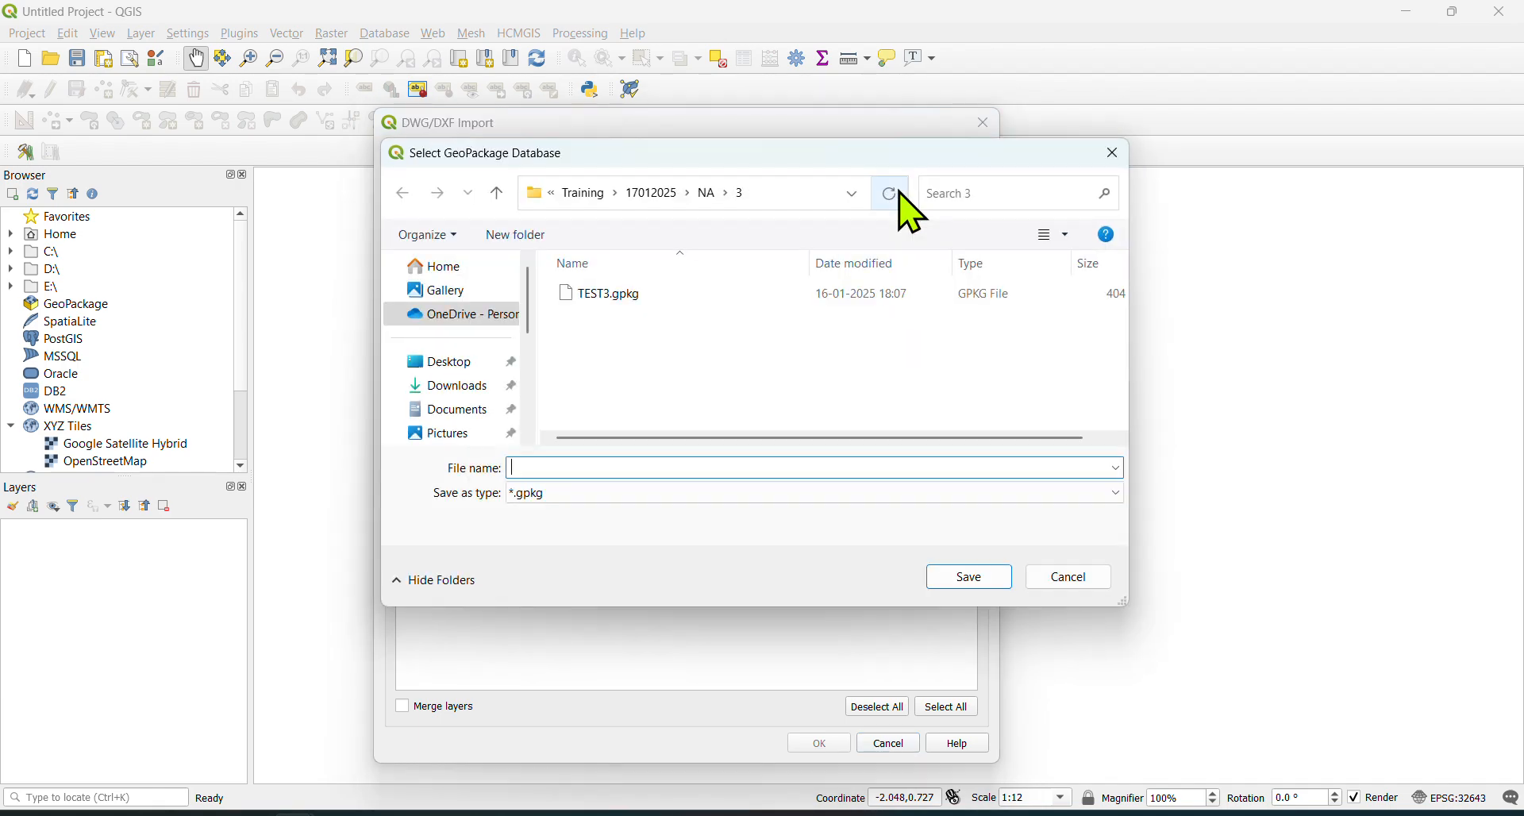
{"action": "left_click", "coordinate": [602, 200]}
{"action": "double_click", "coordinate": [599, 297]}
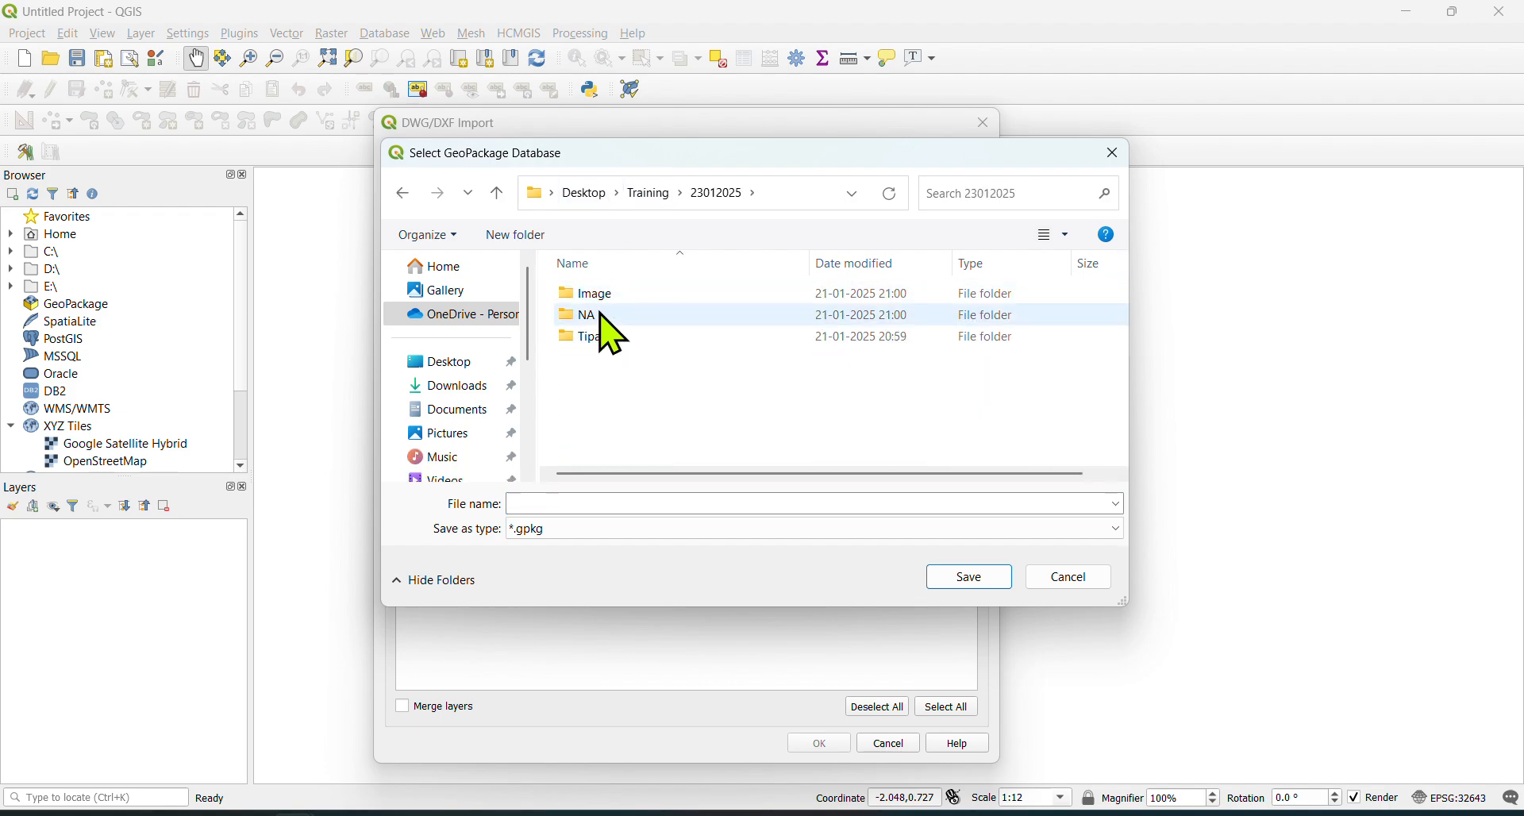
{"action": "double_click", "coordinate": [587, 338]}
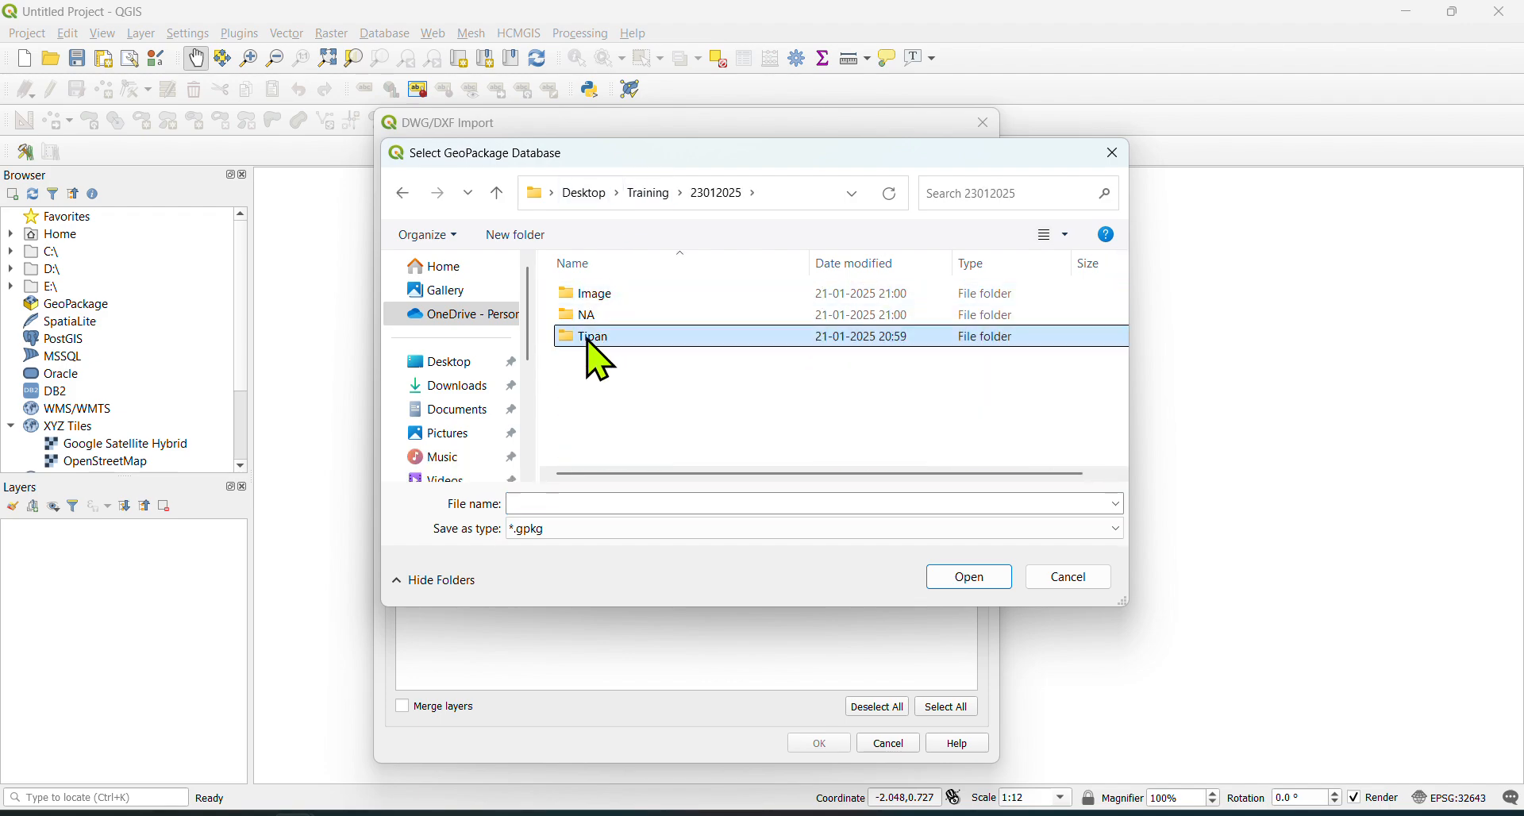
{"action": "left_click", "coordinate": [582, 503]}
{"action": "type", "text": "t"}
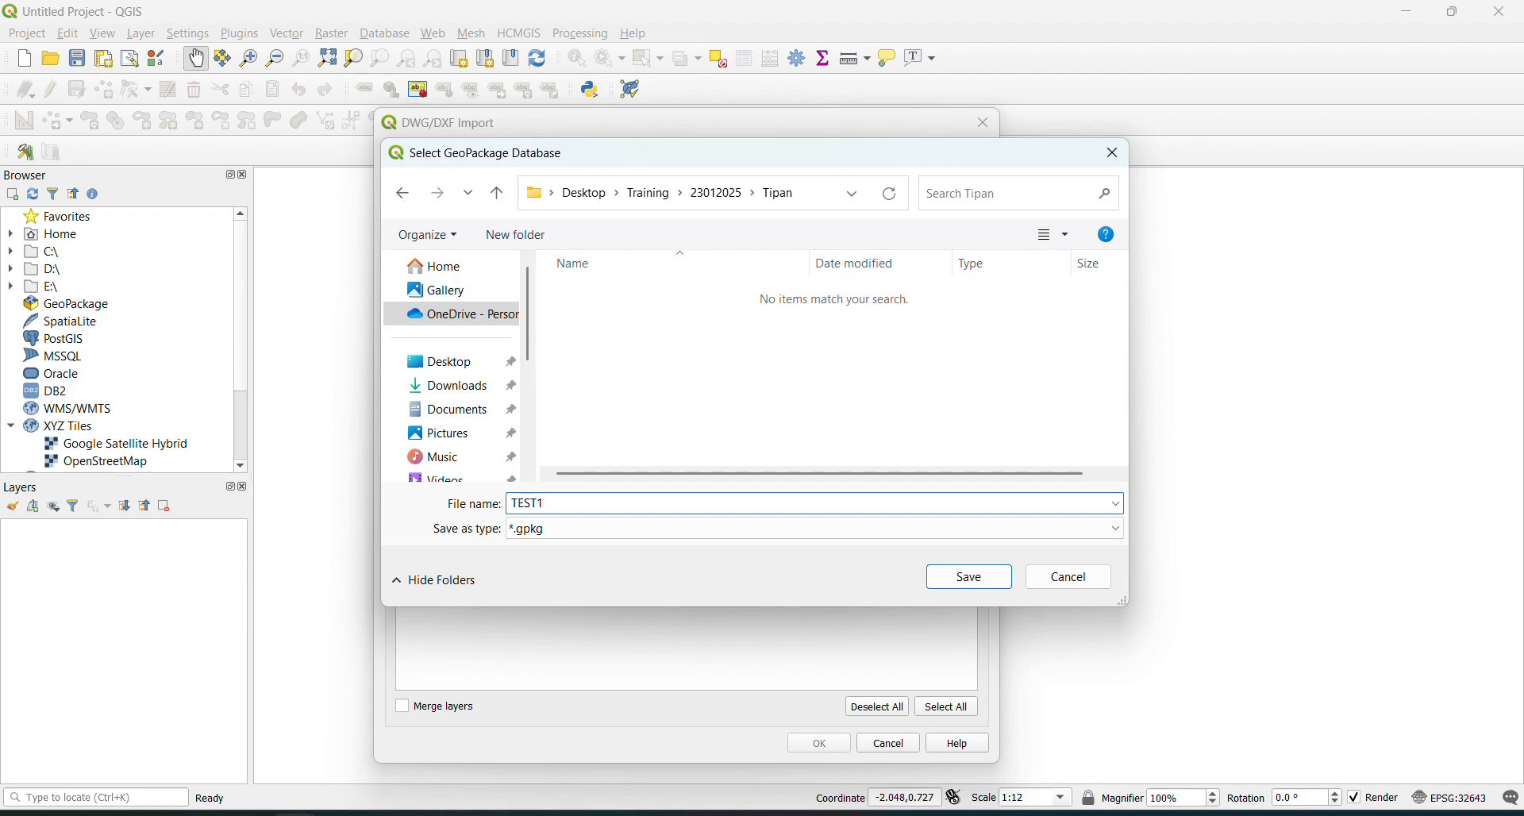
{"action": "type", "text": "EST1"}
{"action": "left_click", "coordinate": [984, 584]}
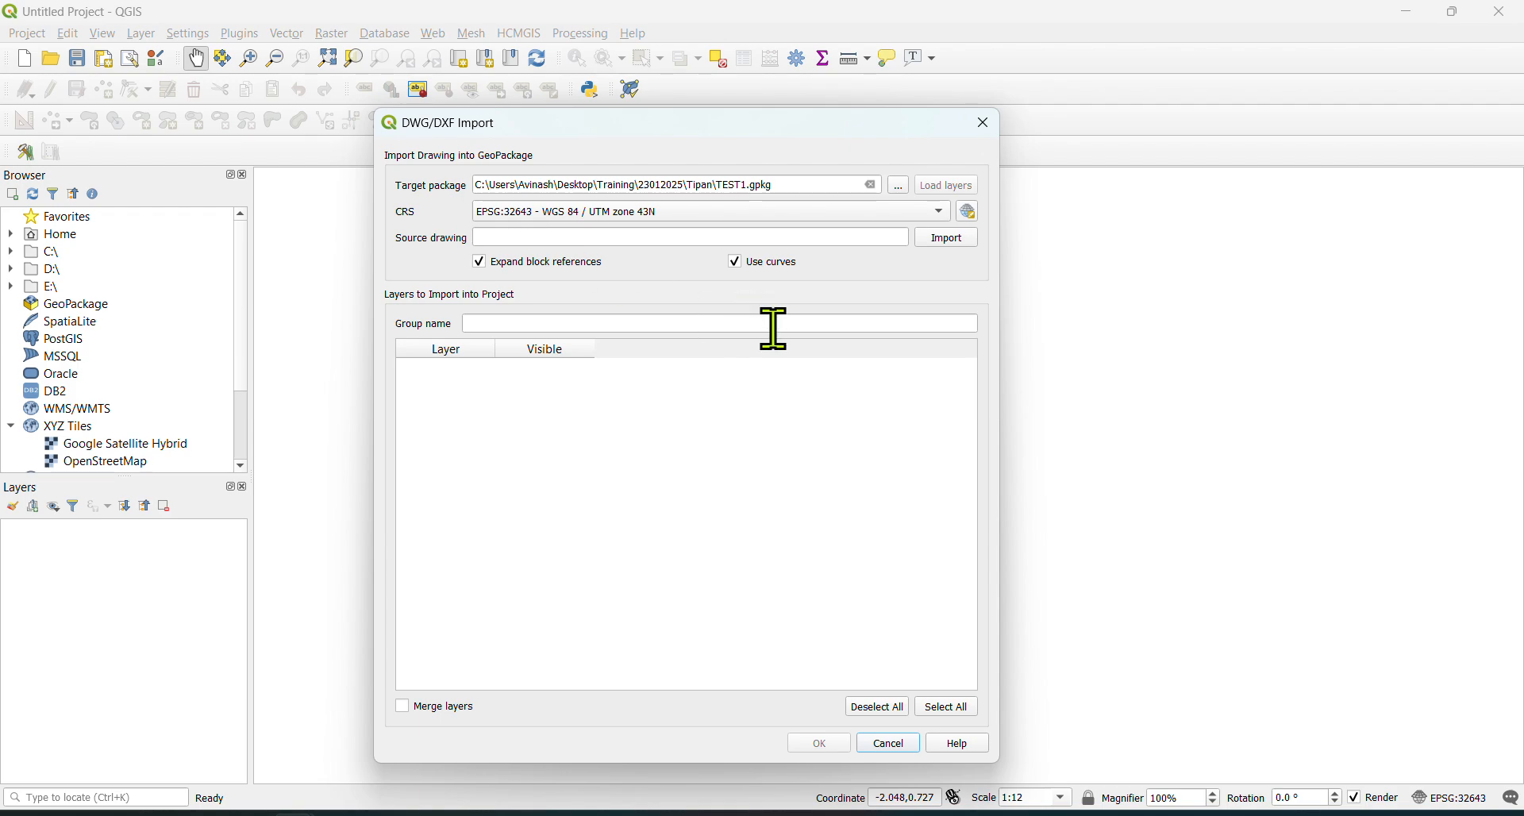
- Import nandur.dxf from the Desktop > Training > 23012025 > Tipan folder as the source drawing
{"action": "left_click", "coordinate": [955, 245]}
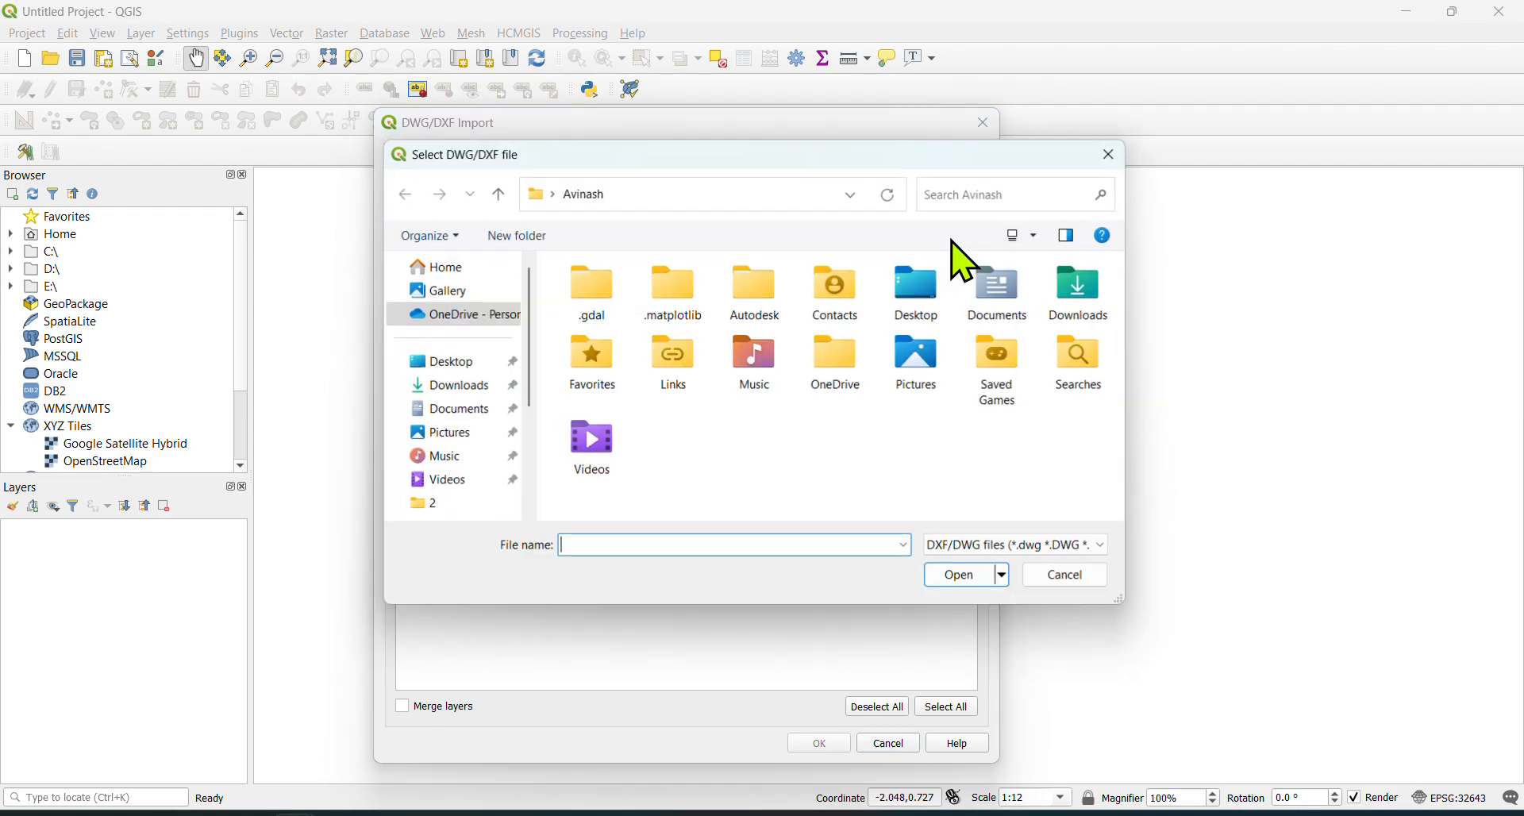
{"action": "left_click", "coordinate": [465, 370]}
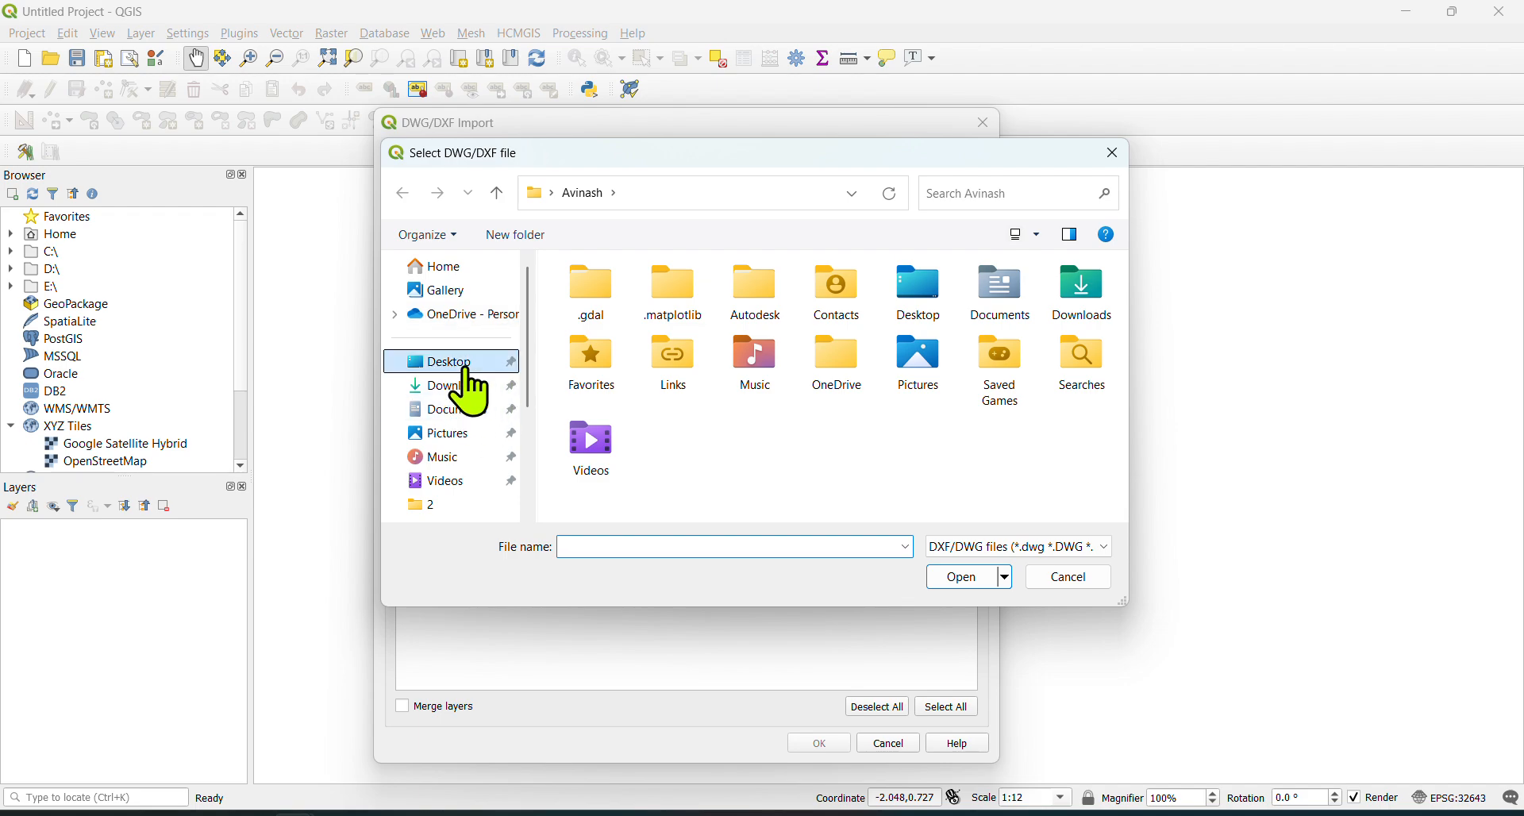
{"action": "double_click", "coordinate": [821, 313]}
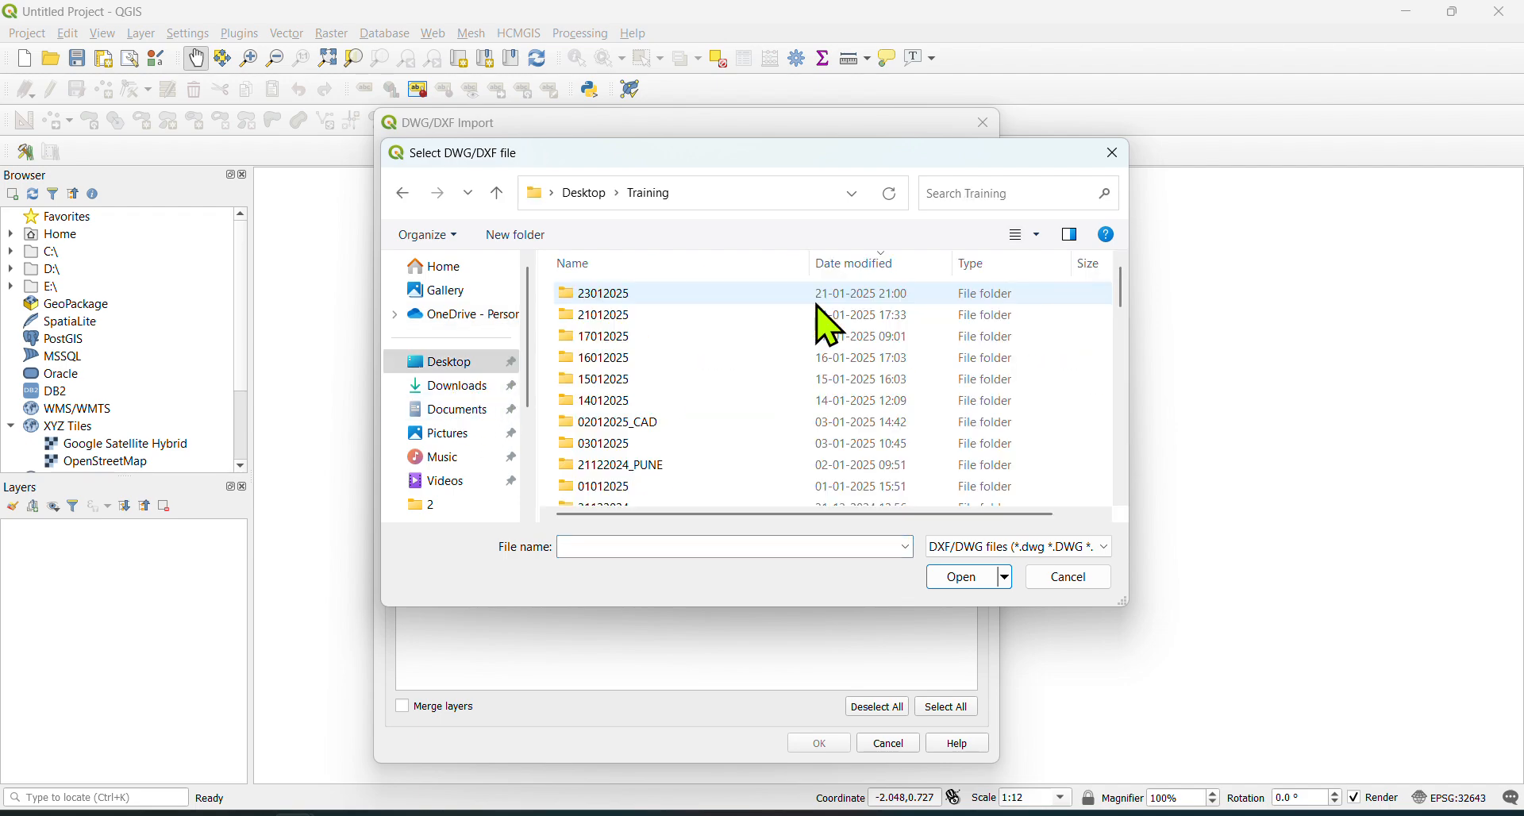
{"action": "double_click", "coordinate": [616, 300]}
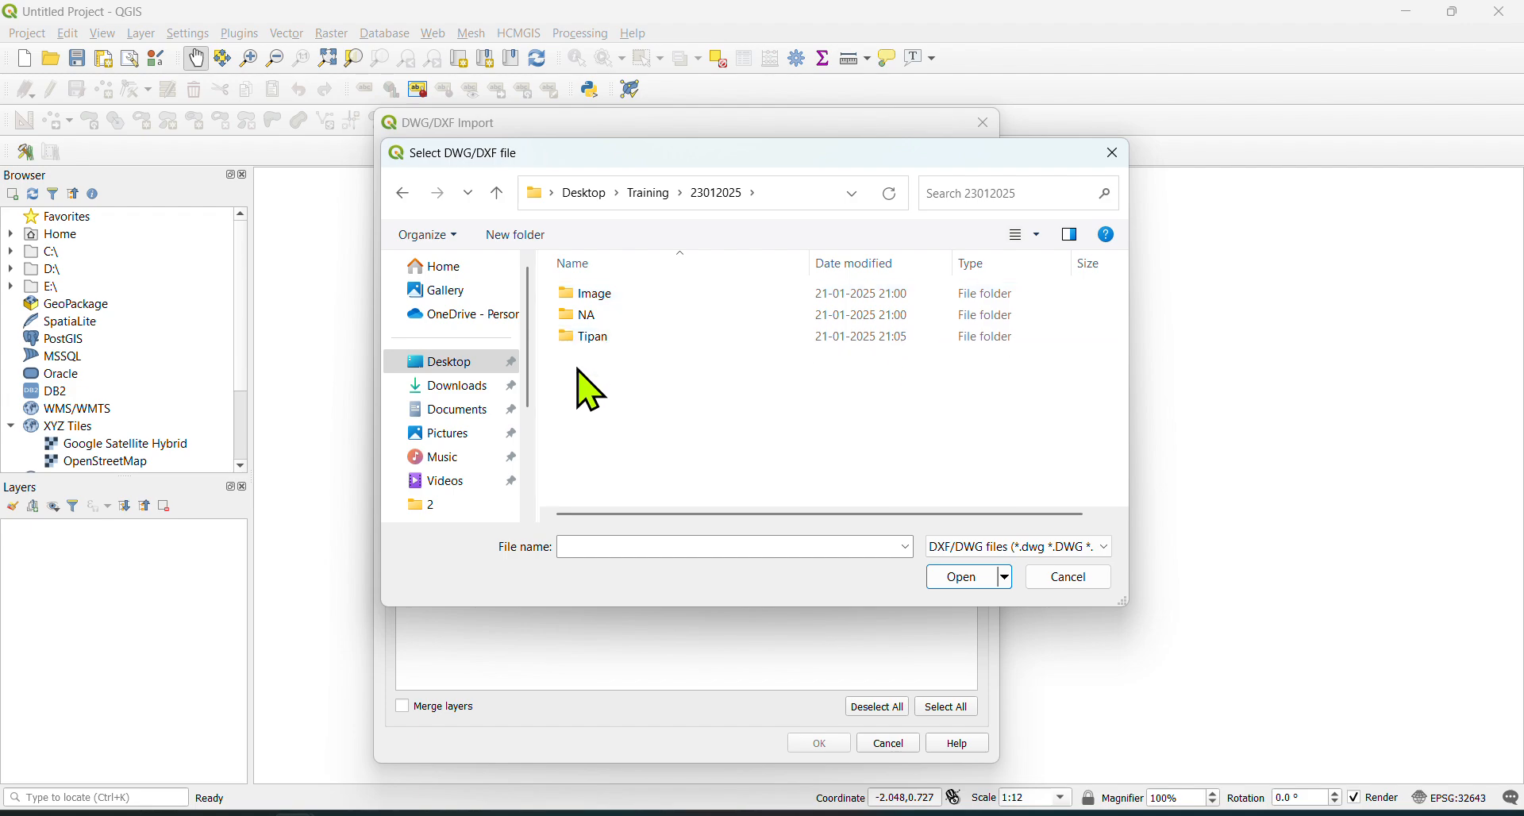
{"action": "double_click", "coordinate": [592, 338]}
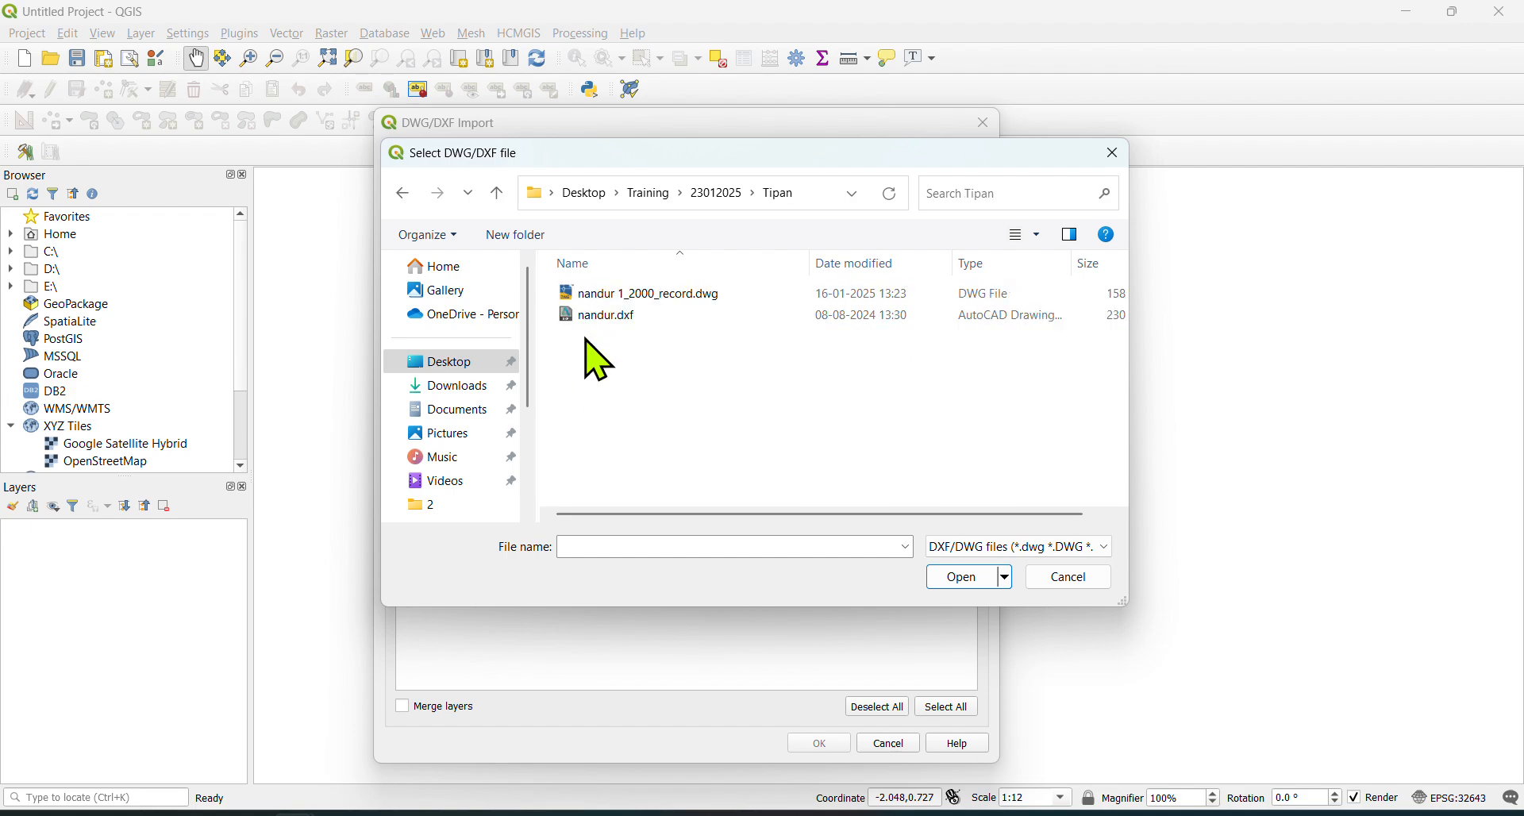
{"action": "left_click", "coordinate": [607, 319]}
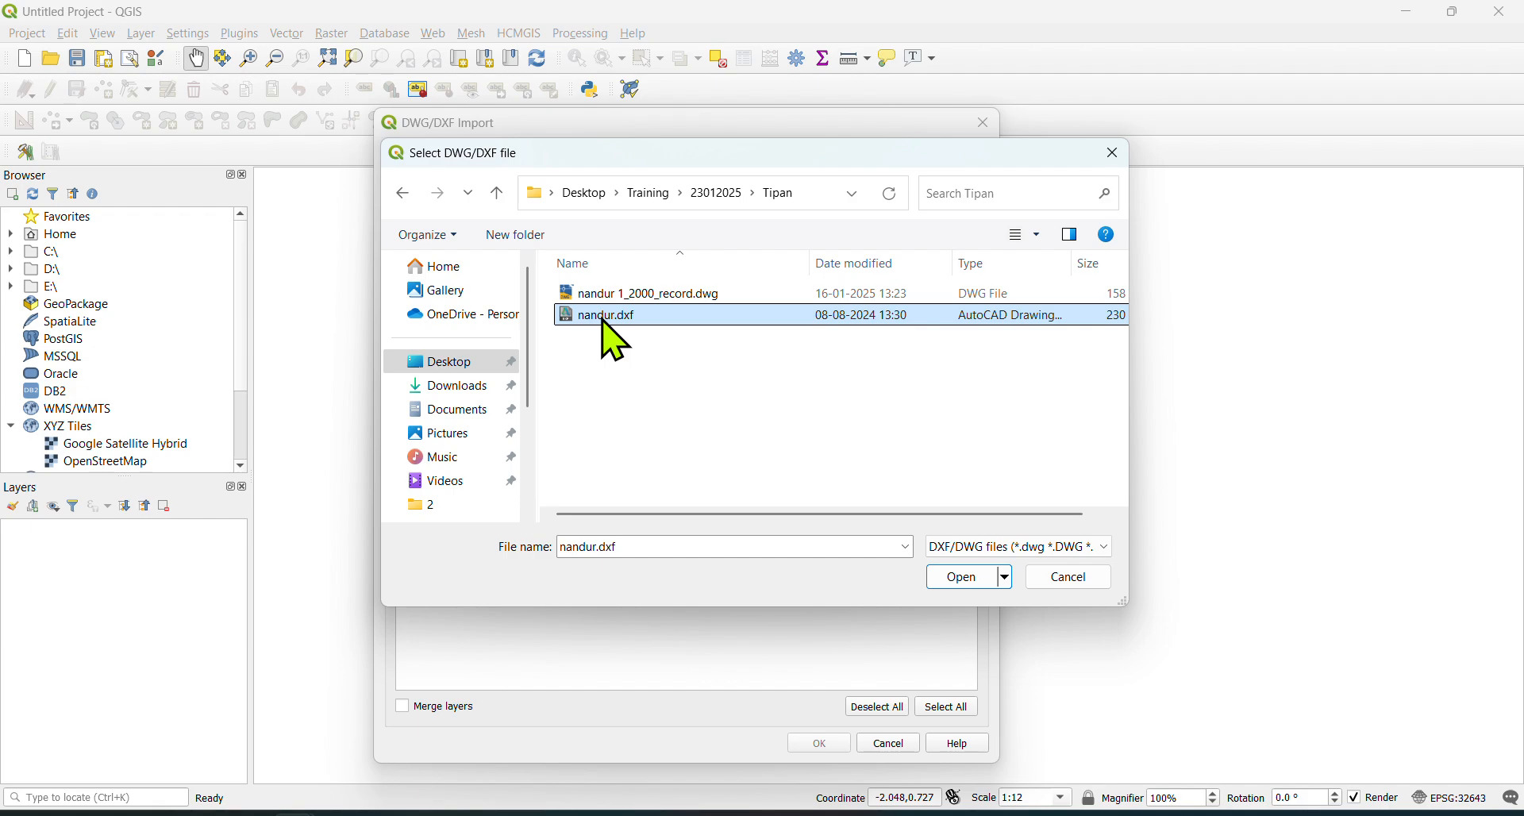
{"action": "double_click", "coordinate": [607, 318]}
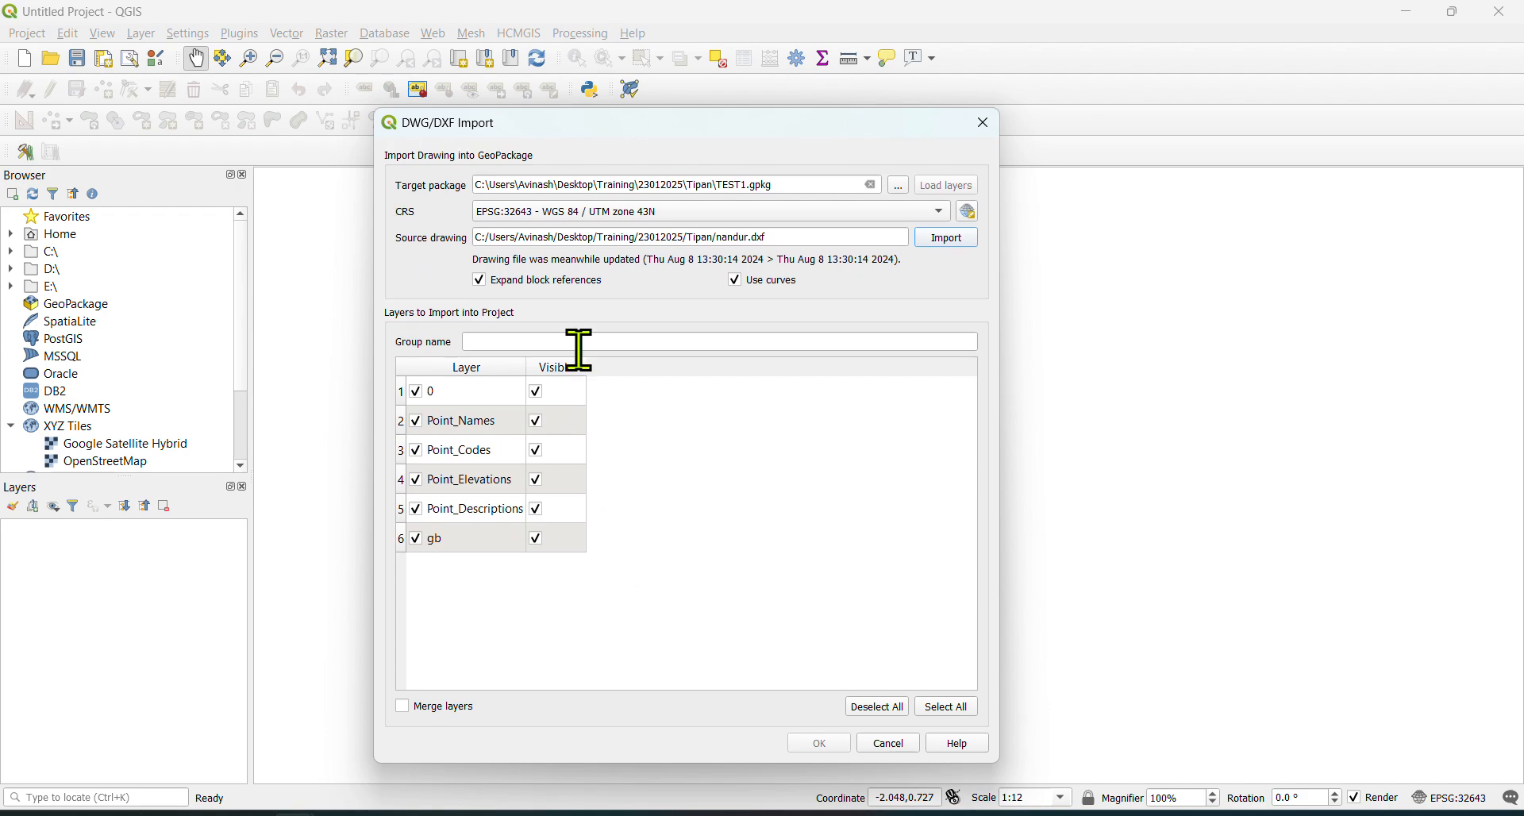
- Name the layer group ROVER and add all the drawing's layers to the project
{"action": "left_click", "coordinate": [604, 348]}
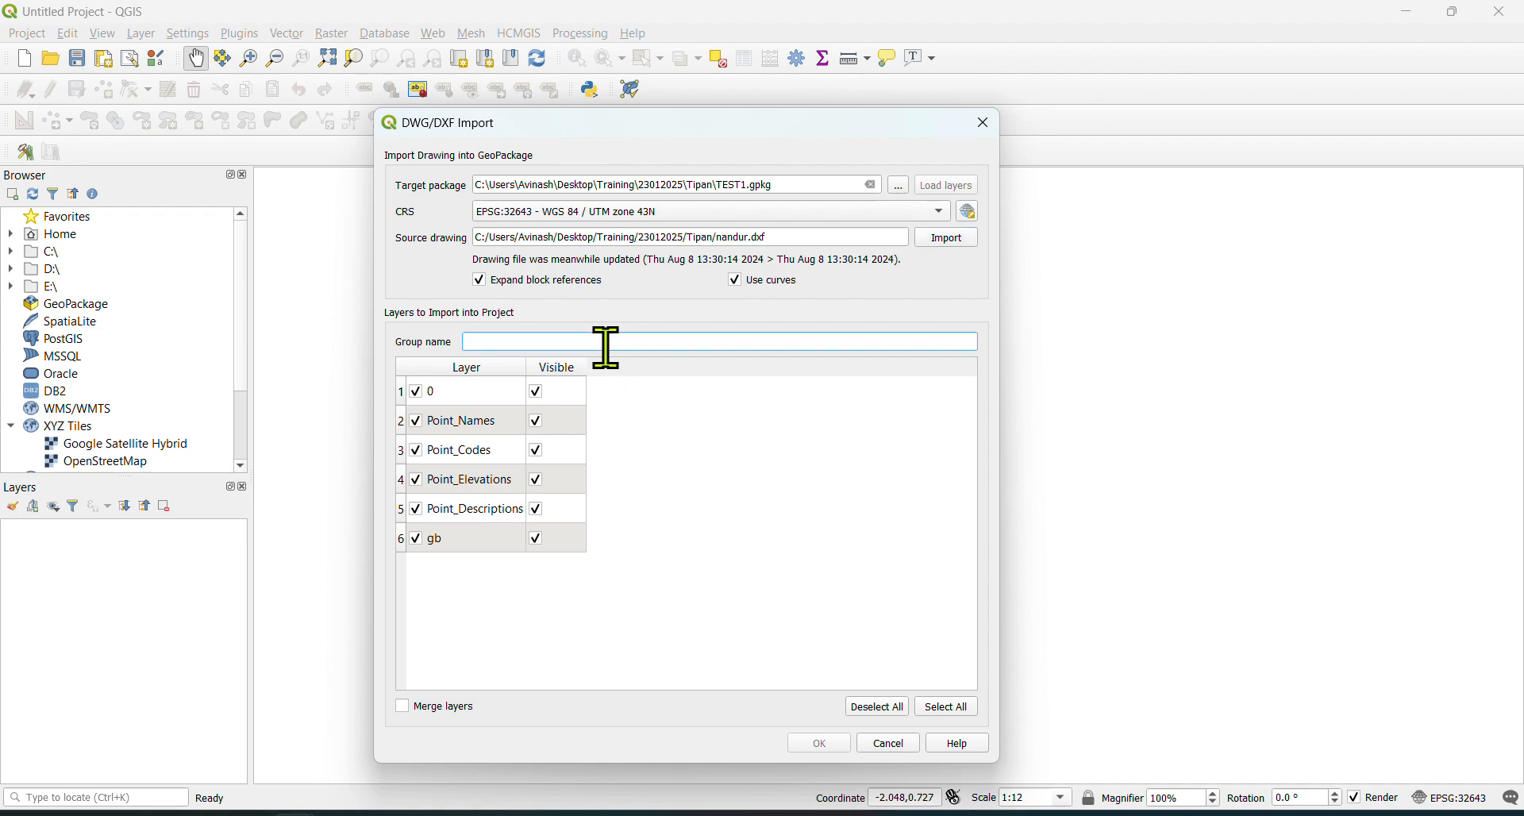
{"action": "type", "text": "ROVER"}
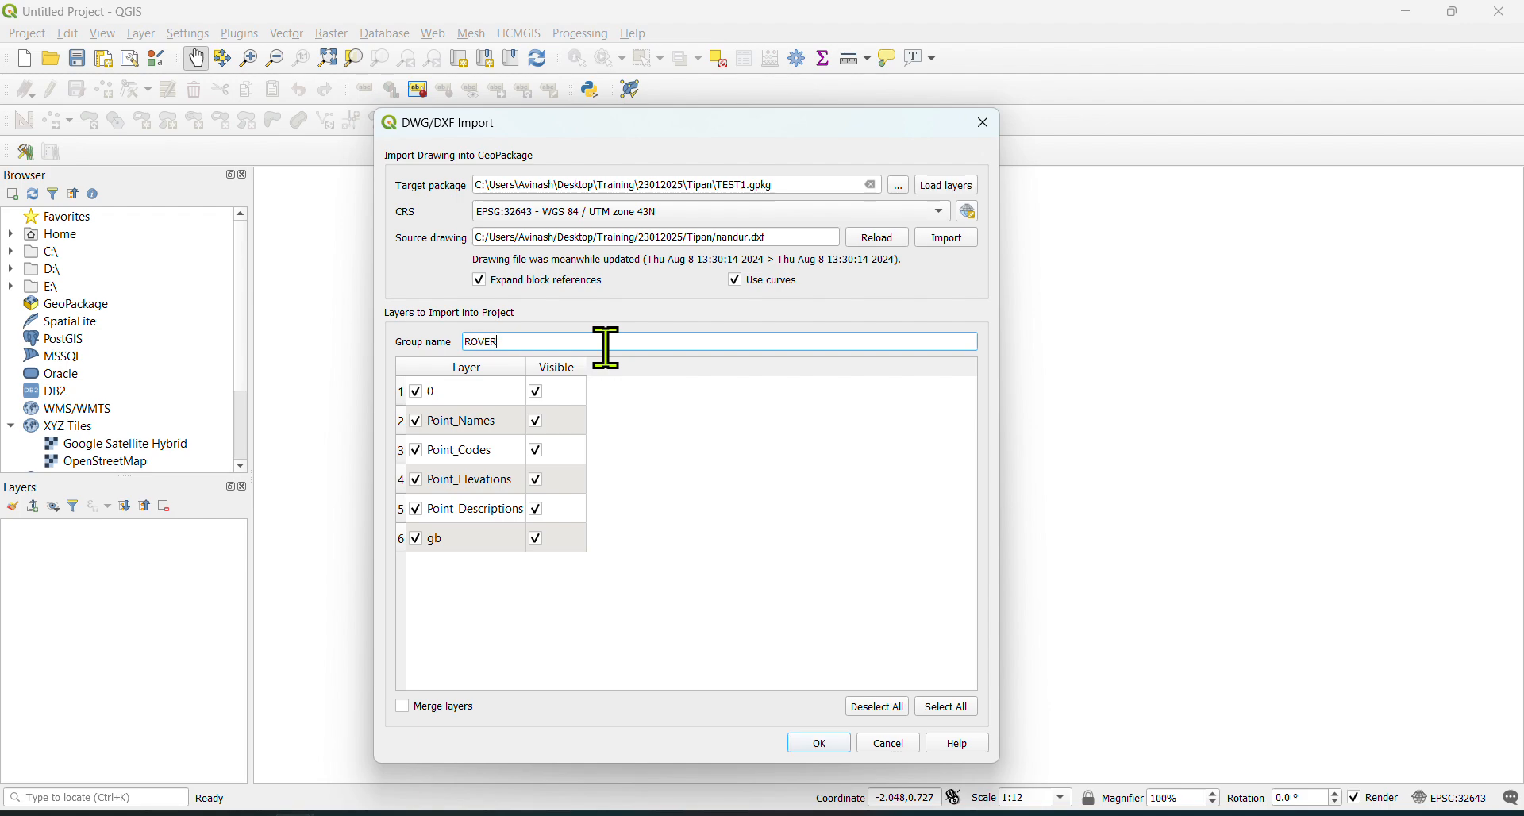
{"action": "left_click", "coordinate": [818, 749]}
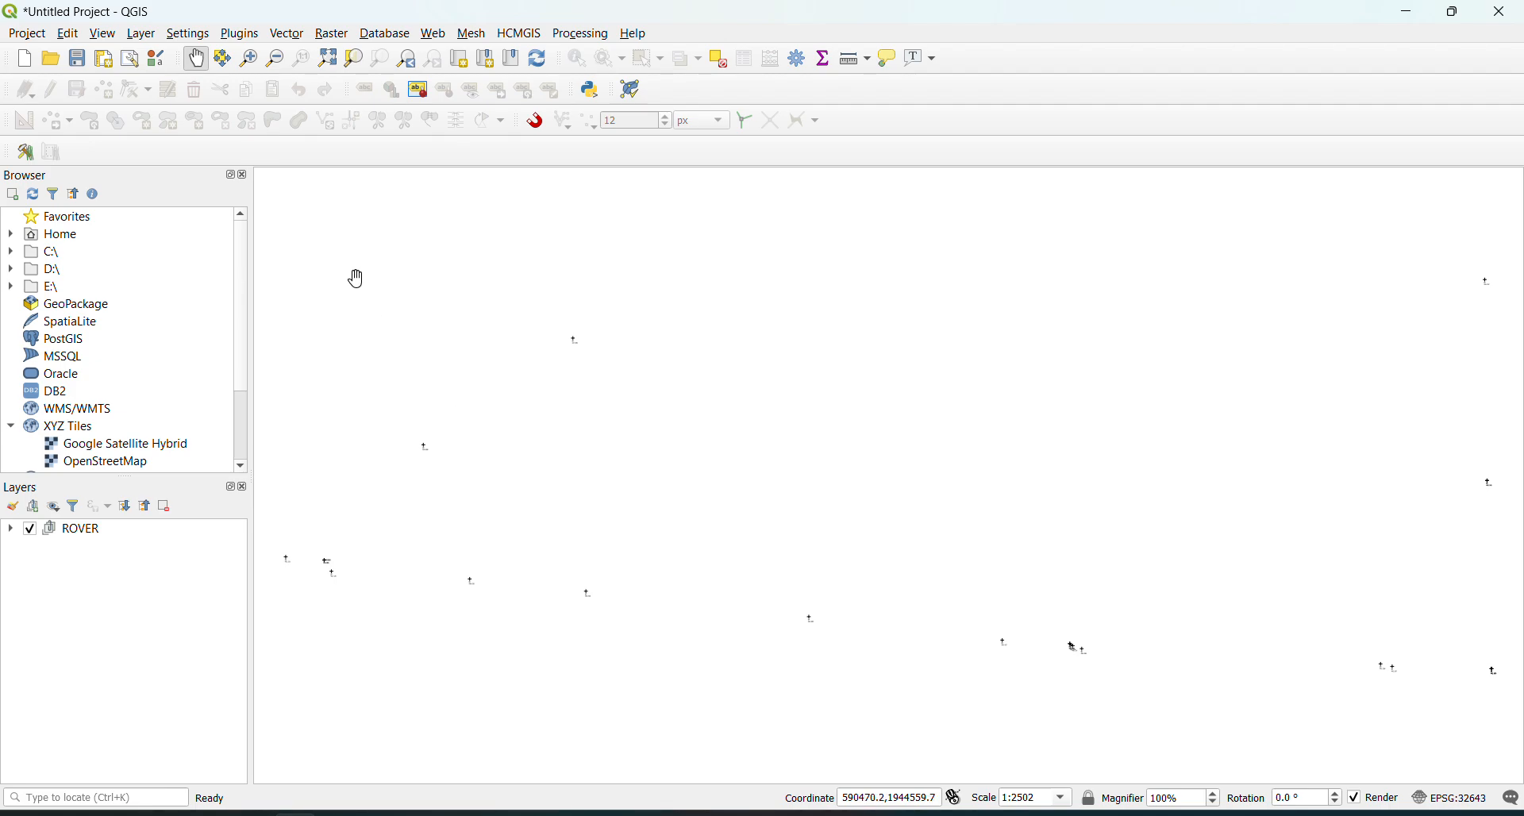
- Start a new shapefile layer and set its file to VAHIVAT in the Training > 23012025 > Tipan folder
{"action": "left_click", "coordinate": [142, 37]}
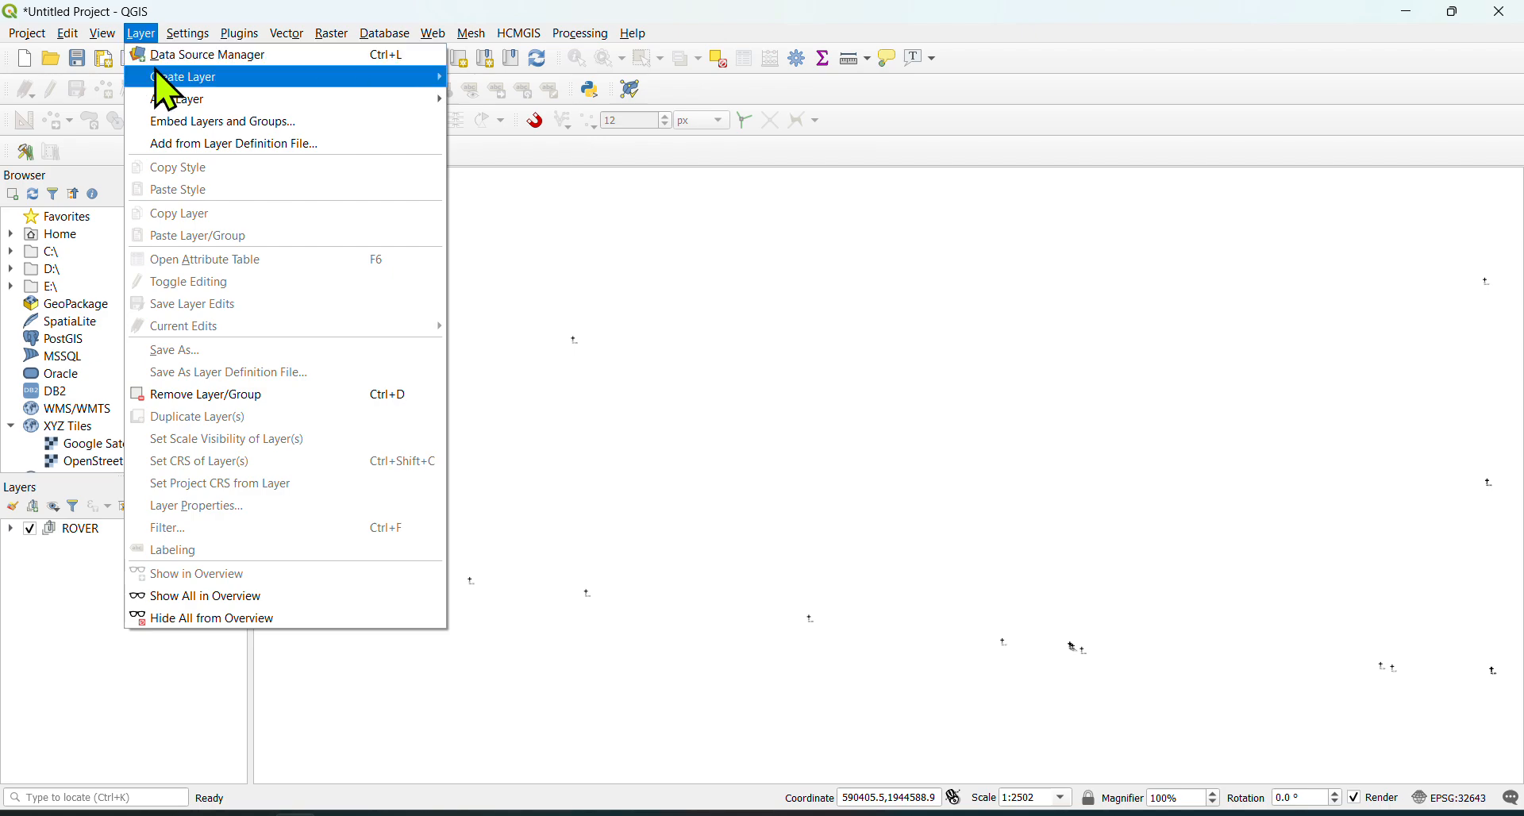
{"action": "mouse_move", "coordinate": [182, 79]}
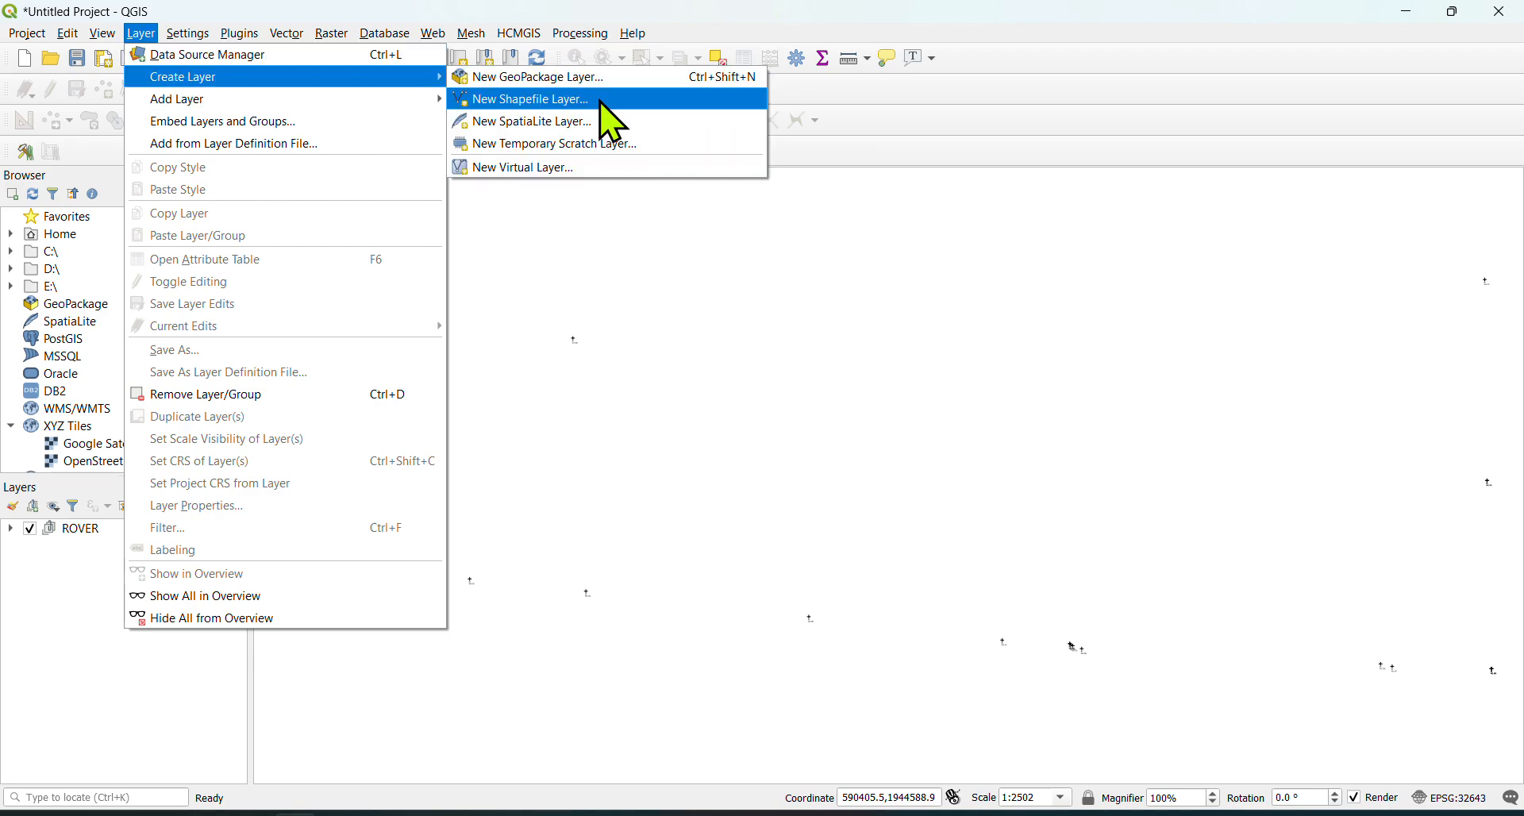
{"action": "left_click", "coordinate": [611, 120]}
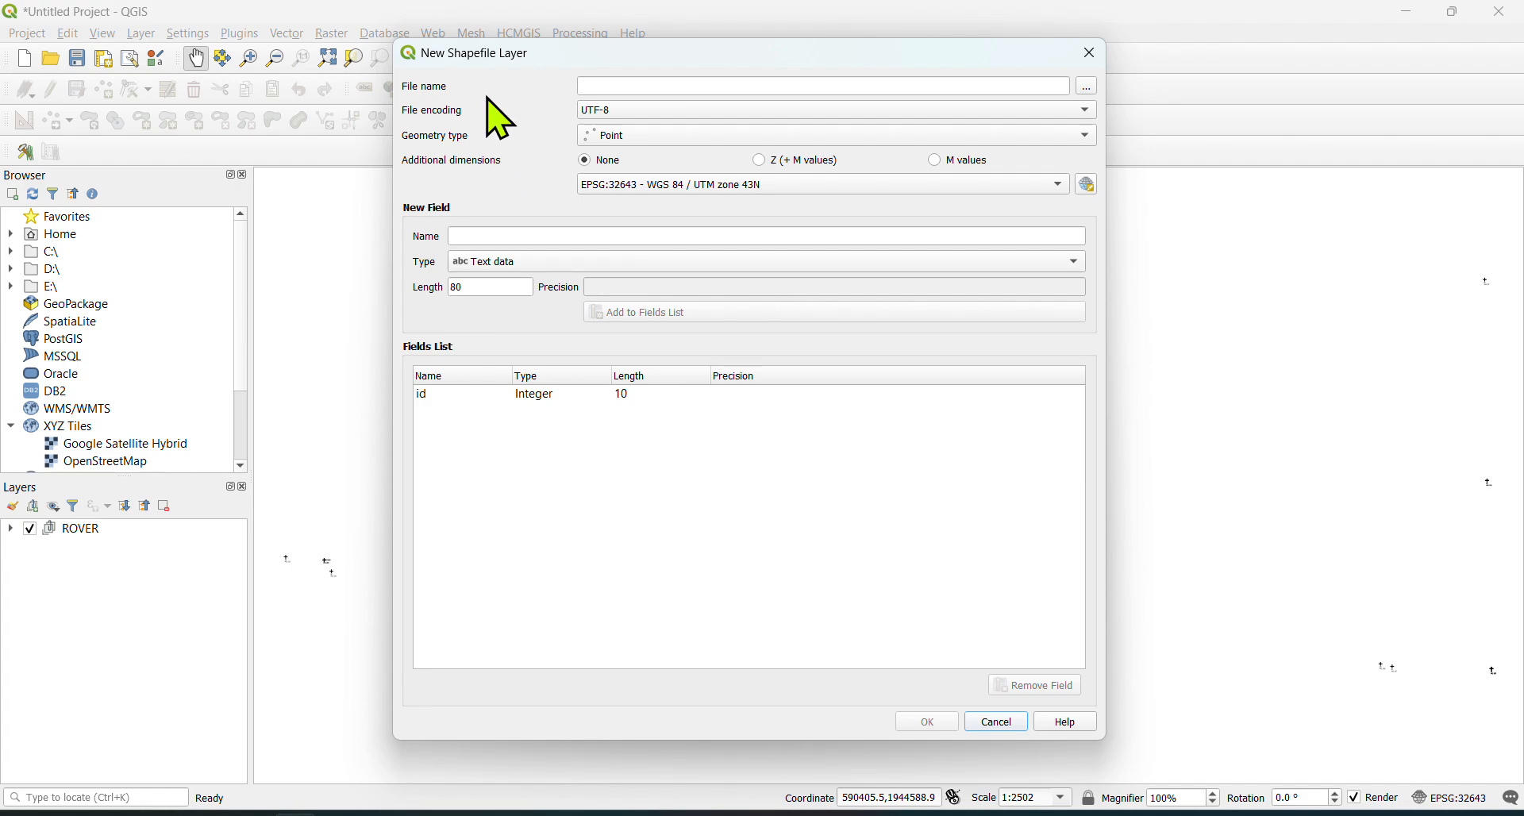
{"action": "left_click", "coordinate": [1088, 86]}
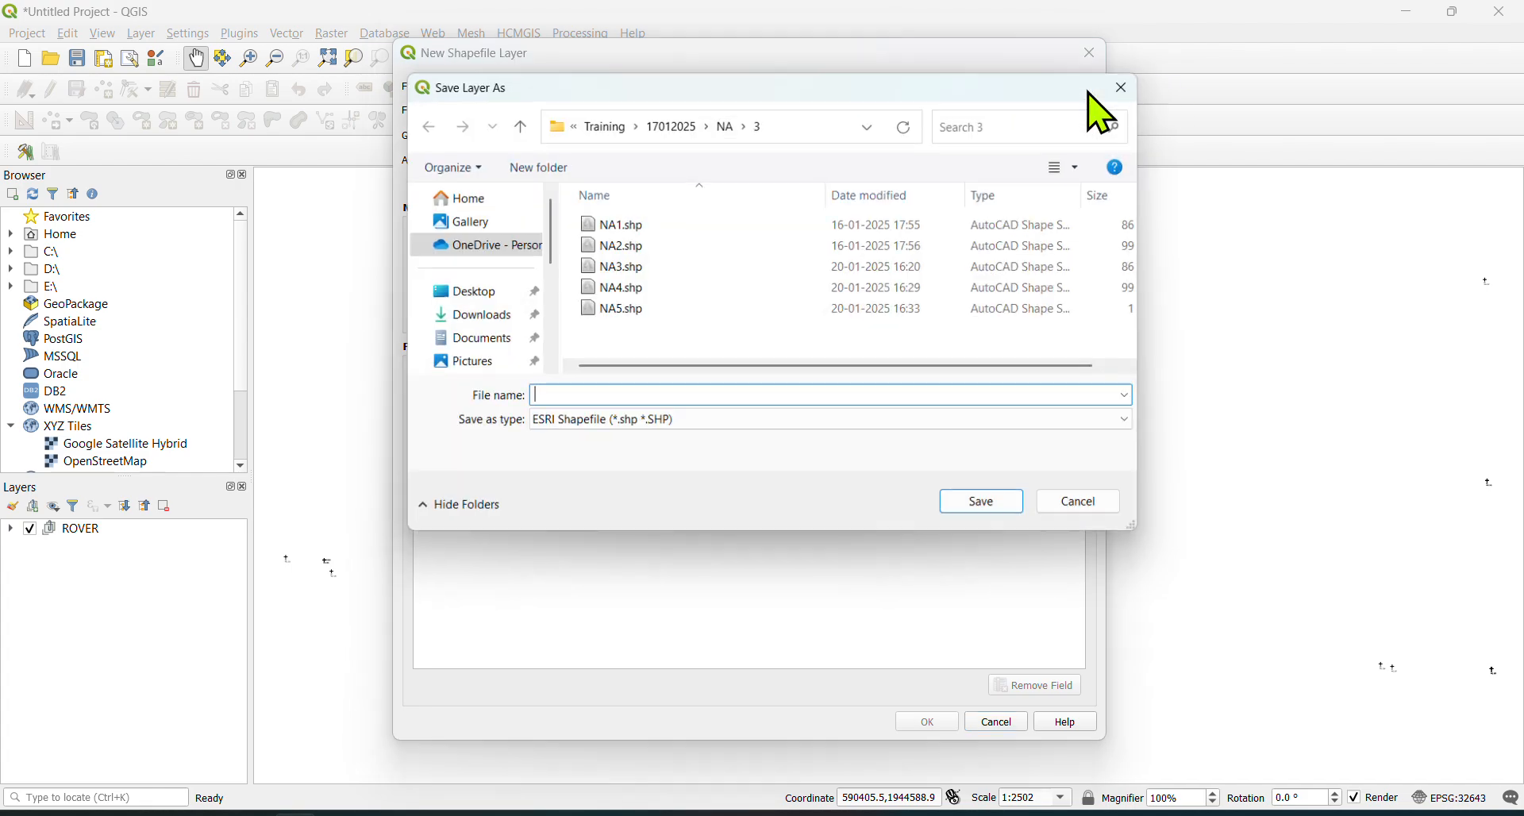
{"action": "left_click", "coordinate": [605, 123]}
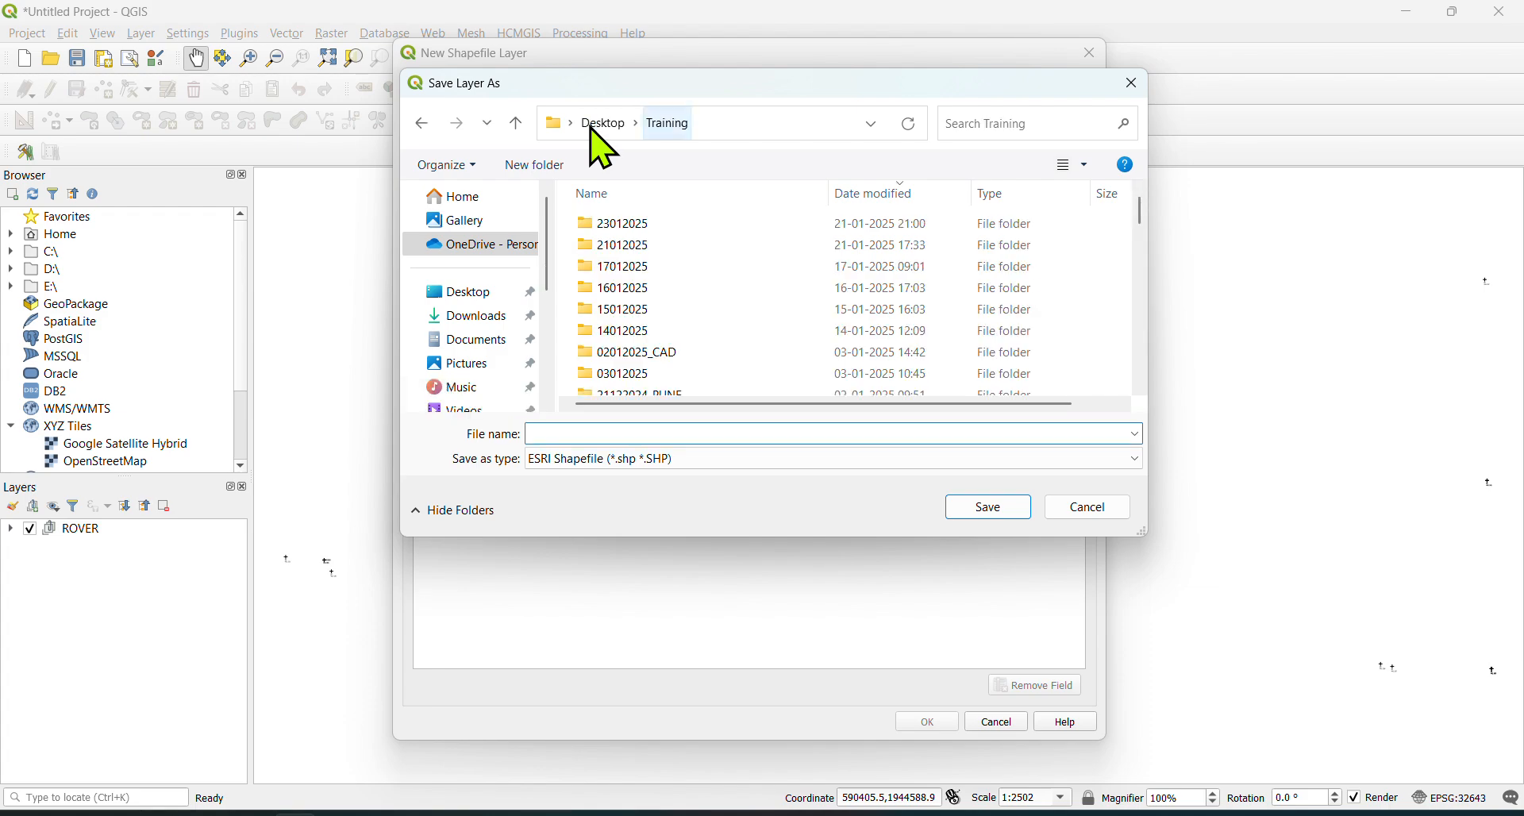
{"action": "double_click", "coordinate": [619, 230]}
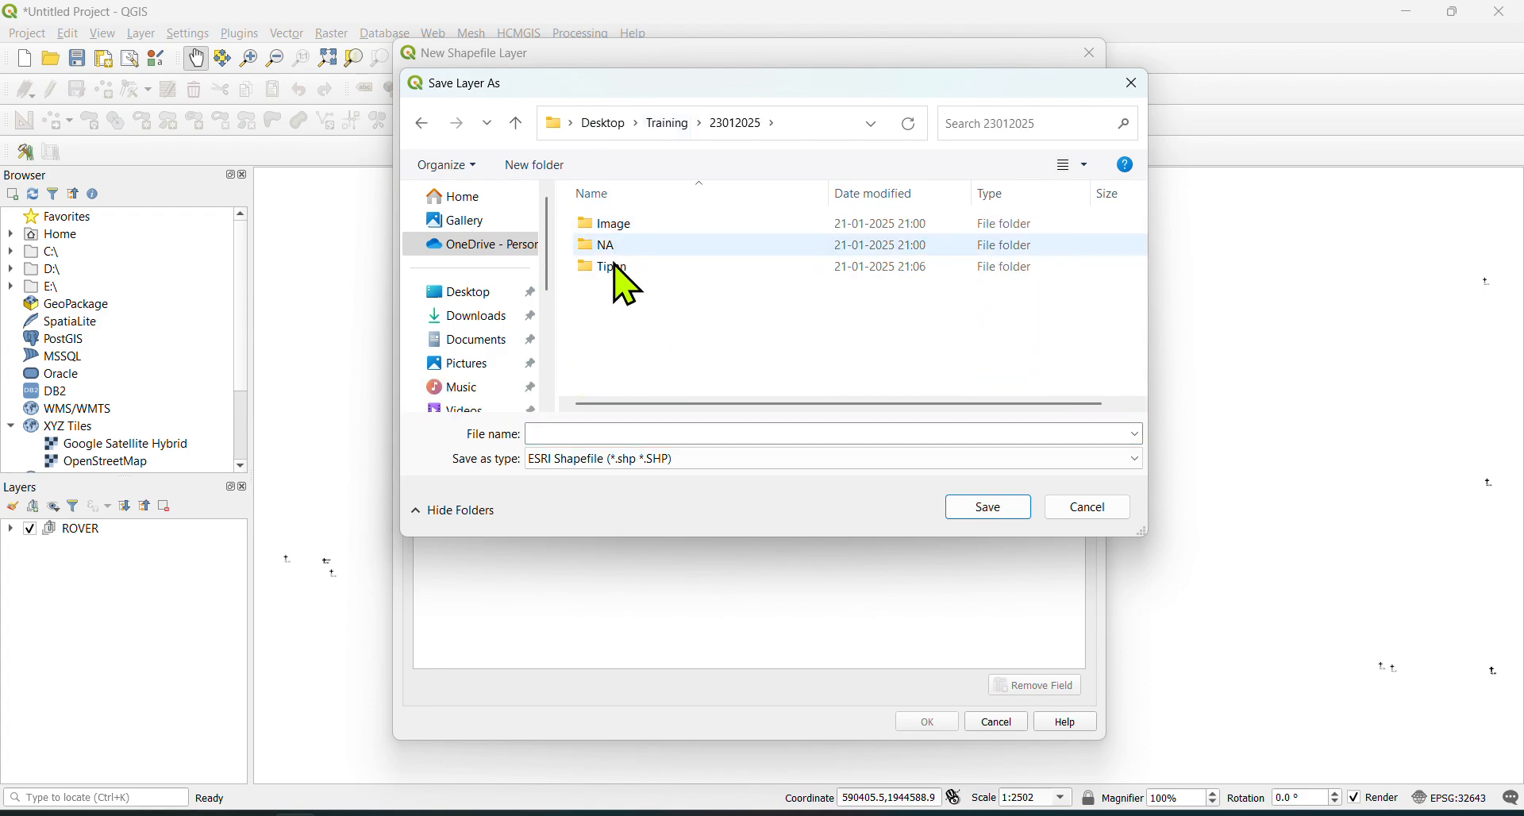
{"action": "left_click", "coordinate": [617, 273]}
{"action": "double_click", "coordinate": [619, 270]}
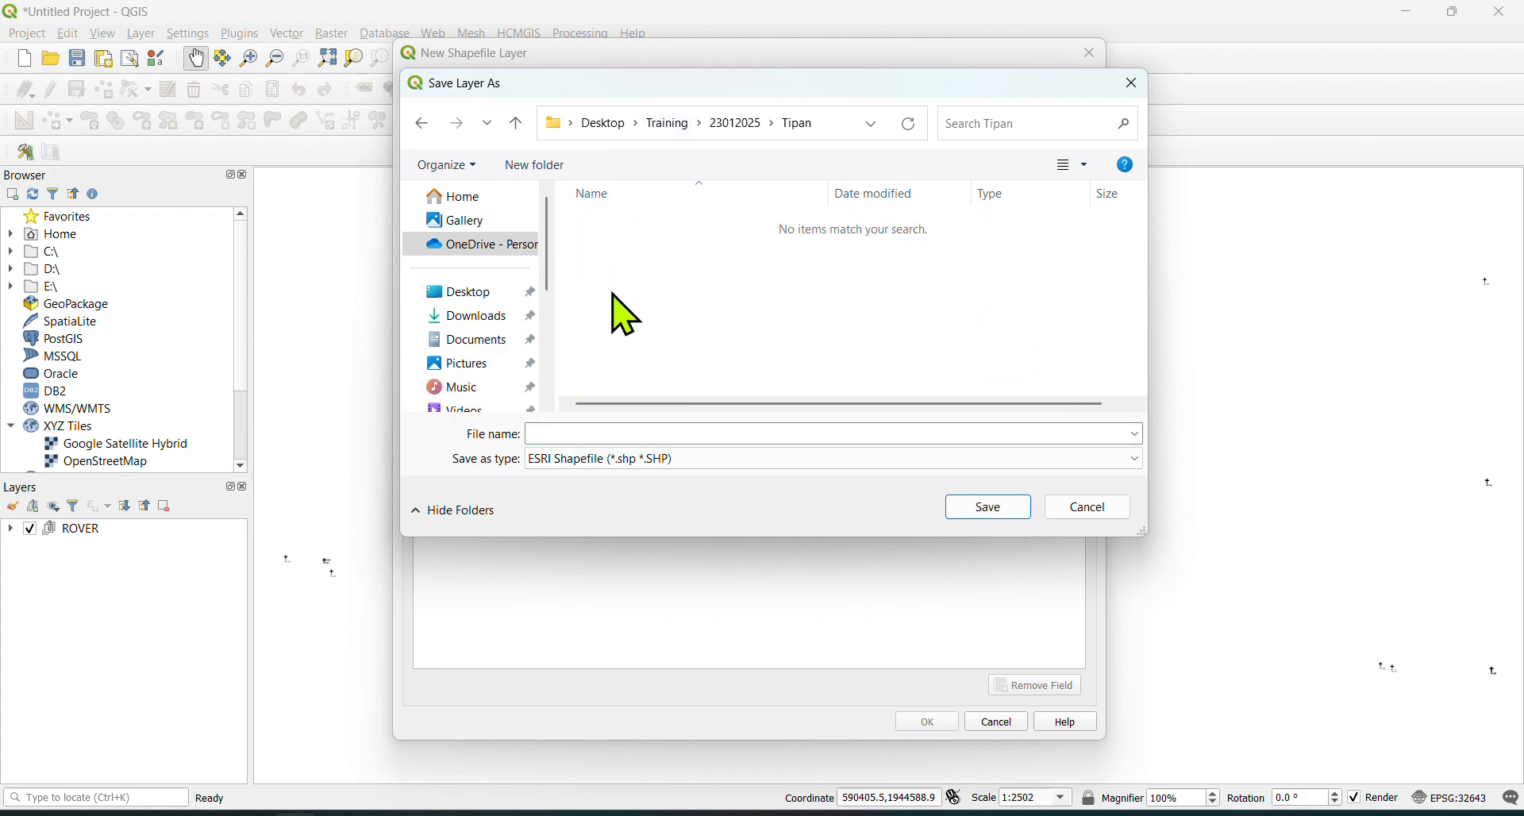
{"action": "left_click", "coordinate": [657, 428]}
{"action": "type", "text": "VAHIVAT"}
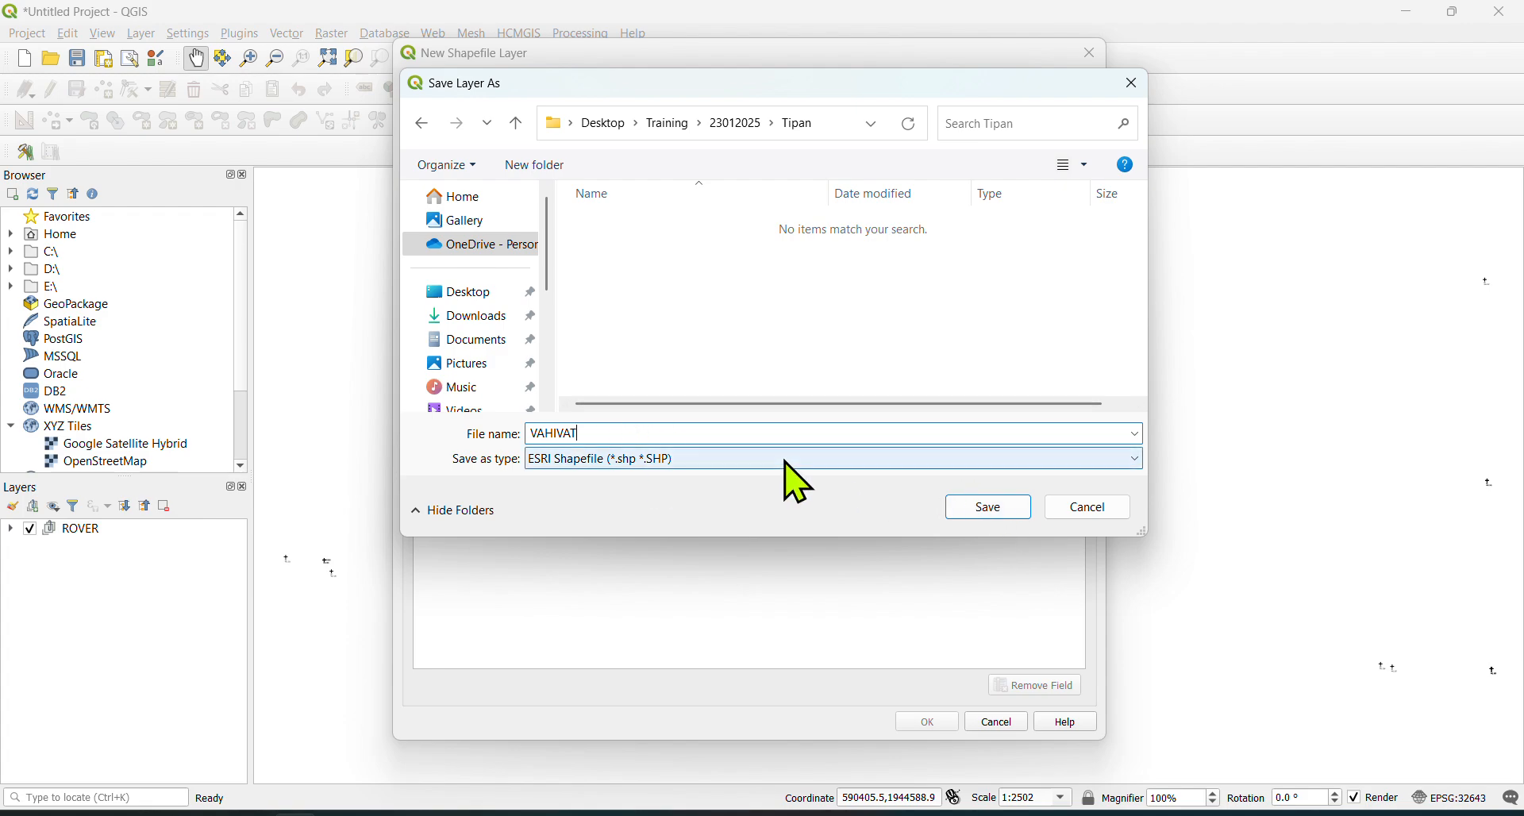
{"action": "left_click", "coordinate": [984, 512]}
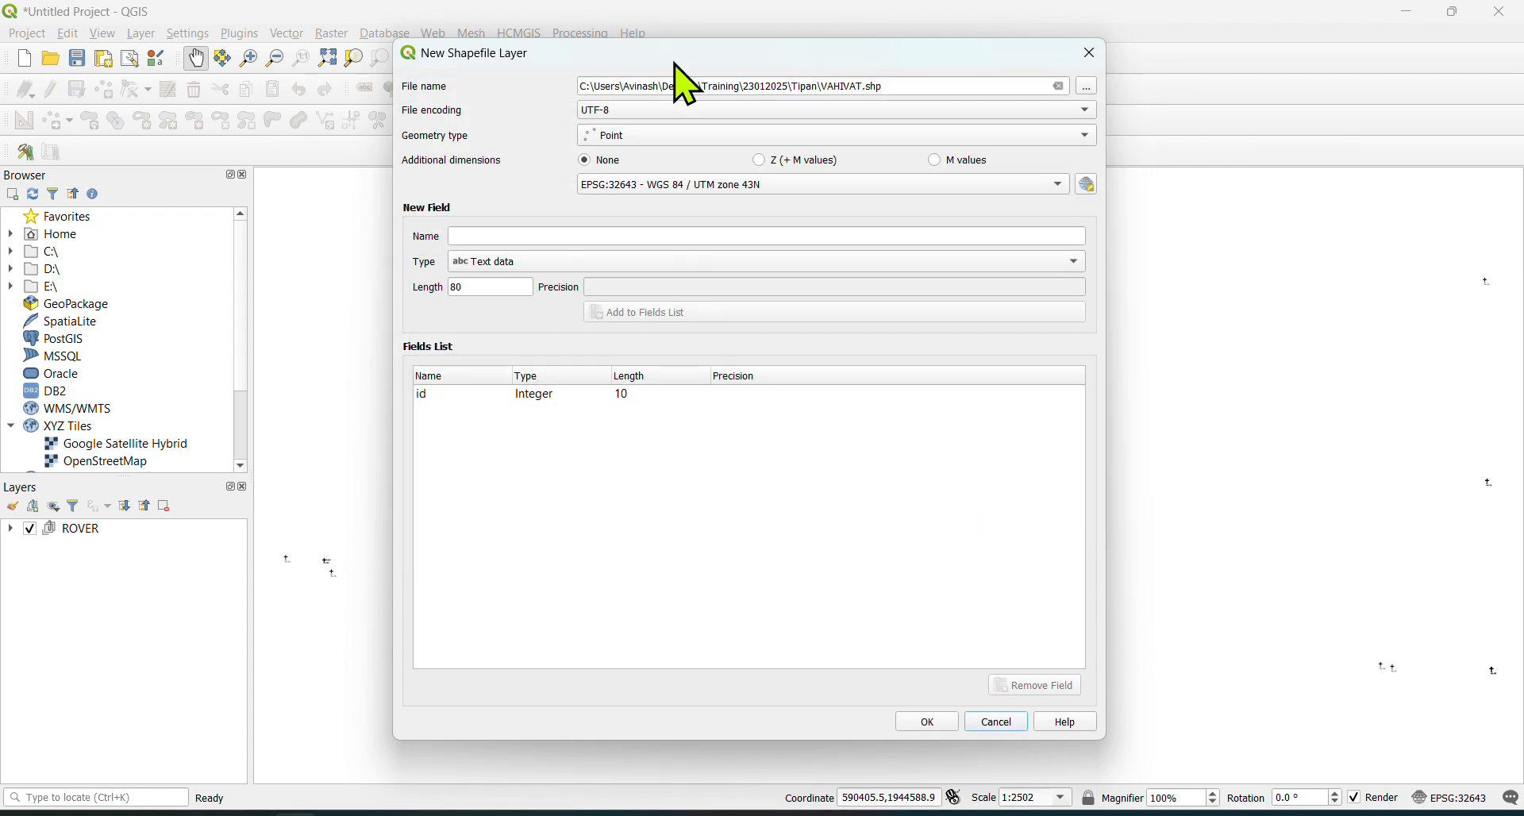
- Set the new shapefile's geometry type to Polygon and create the layer
{"action": "left_click", "coordinate": [639, 139]}
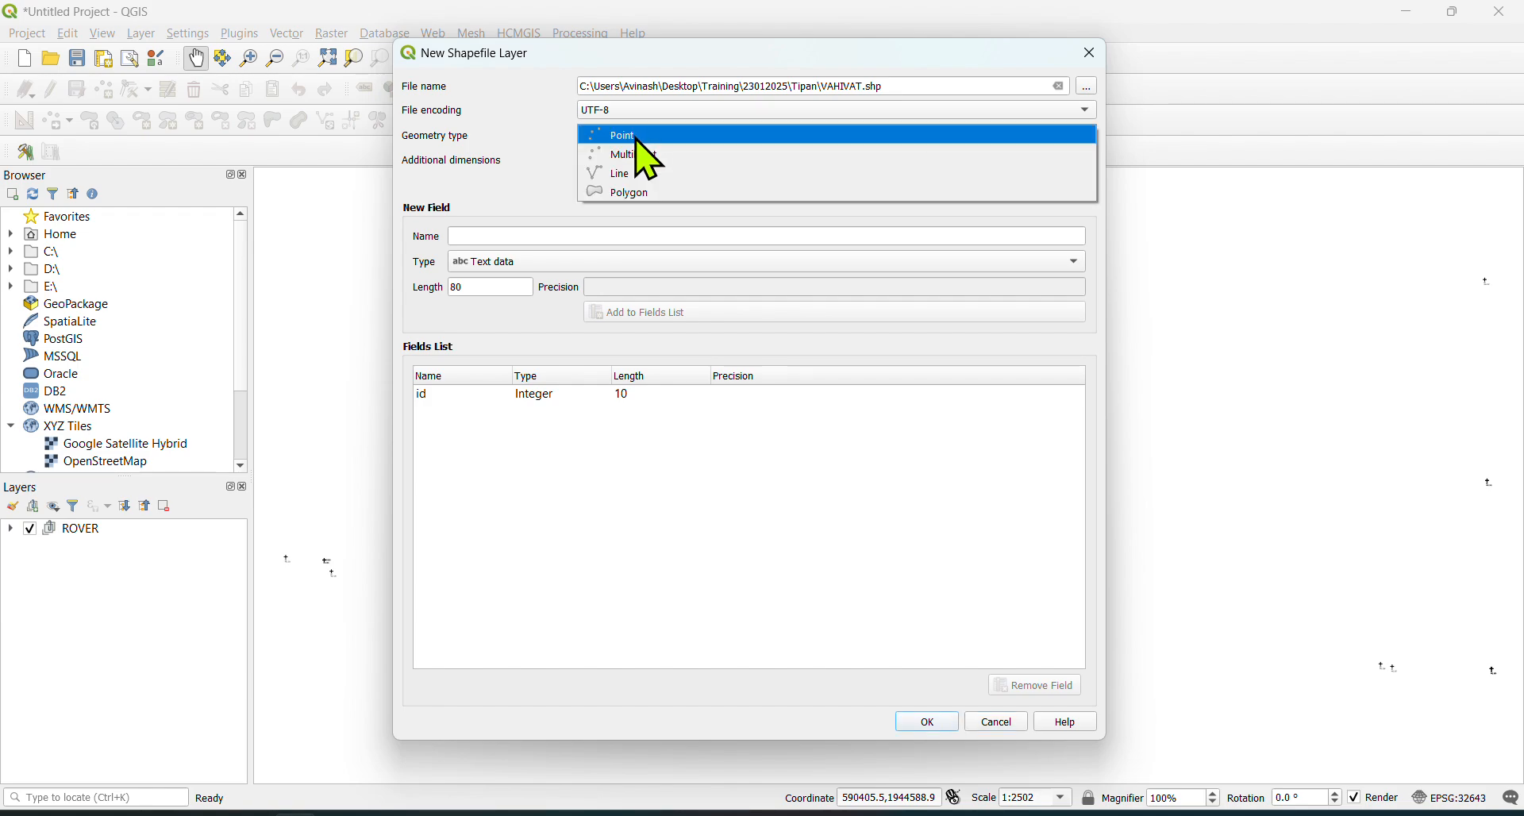
{"action": "left_click", "coordinate": [635, 193]}
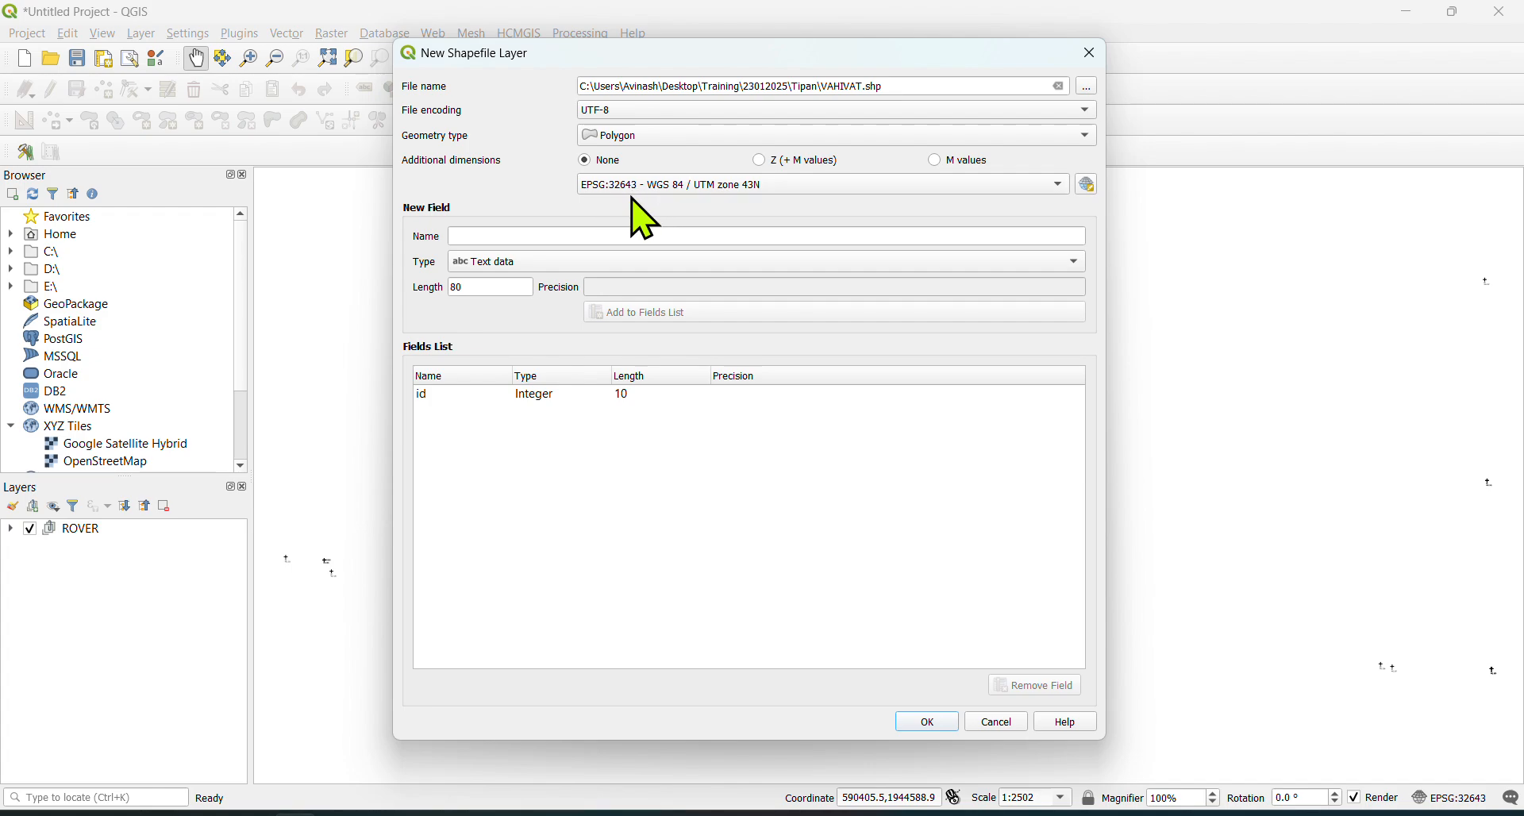
{"action": "left_click", "coordinate": [929, 724]}
- Change the VAHIVAT layer's fill symbol type from Simple fill to Outline: Simple line
{"action": "left_click", "coordinate": [137, 530]}
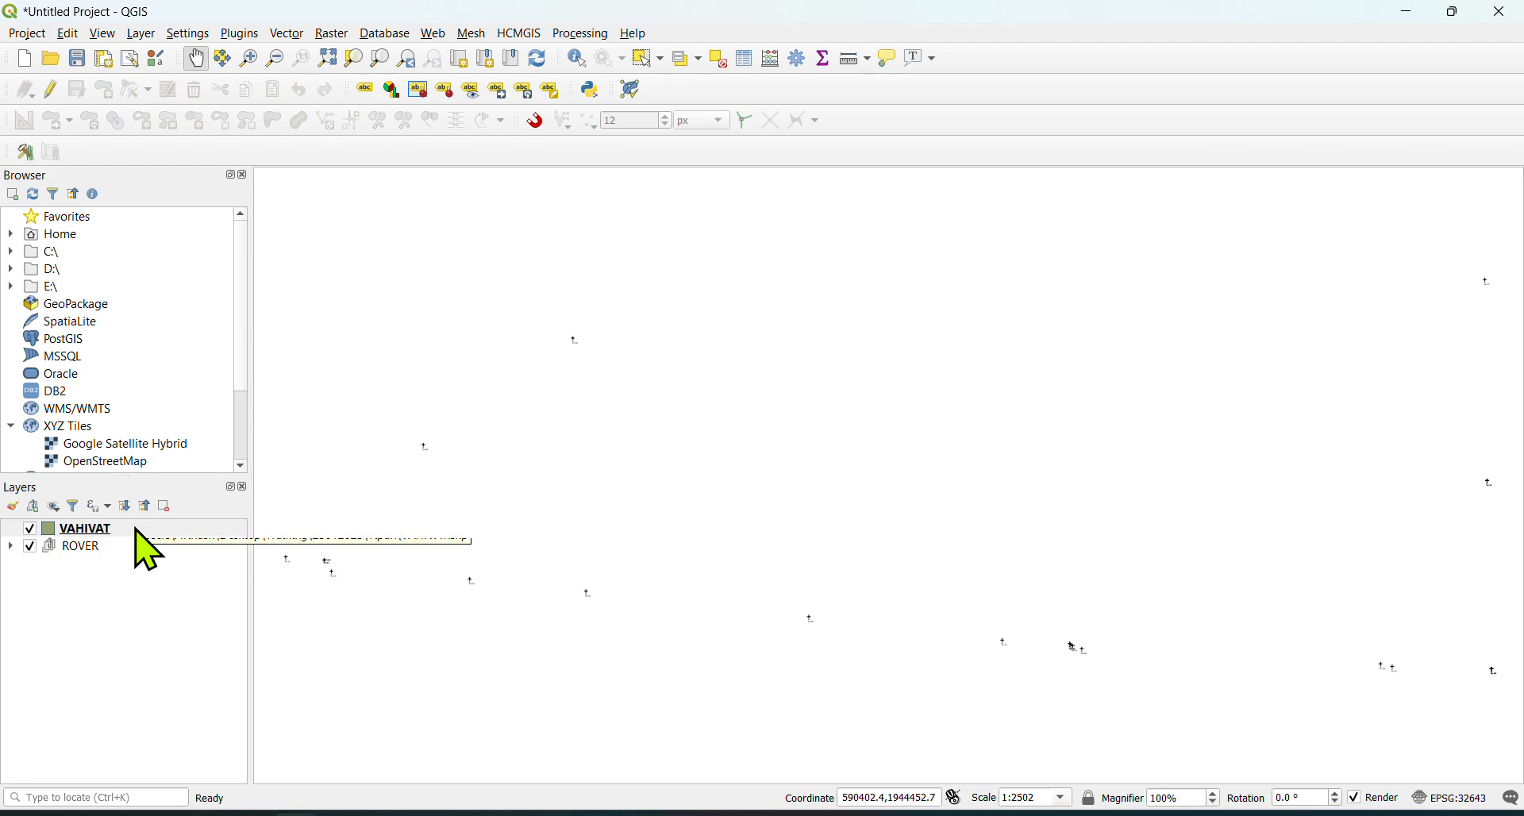
{"action": "right_click", "coordinate": [138, 530]}
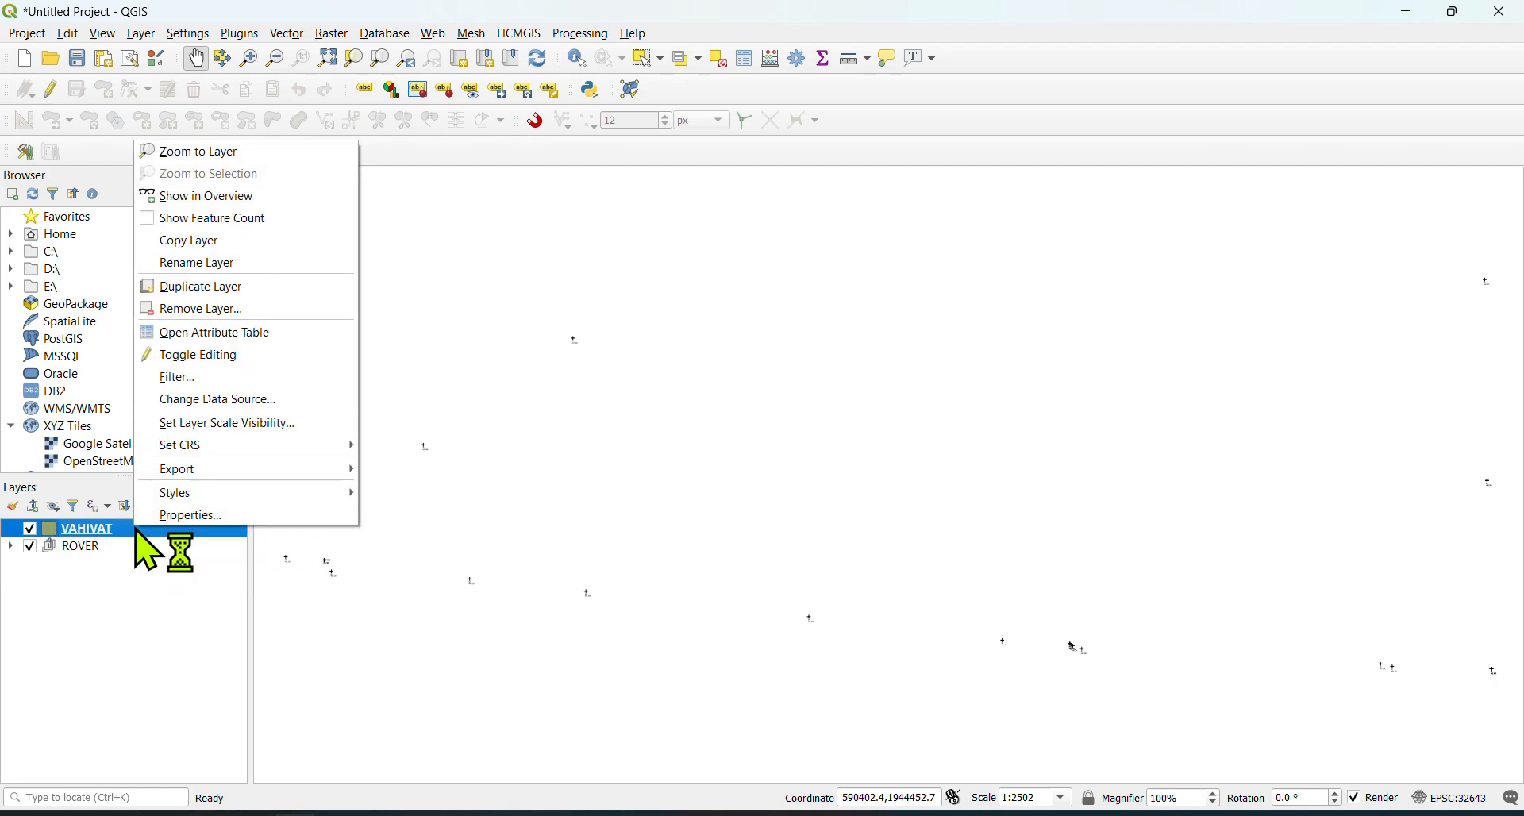
{"action": "left_click", "coordinate": [227, 515]}
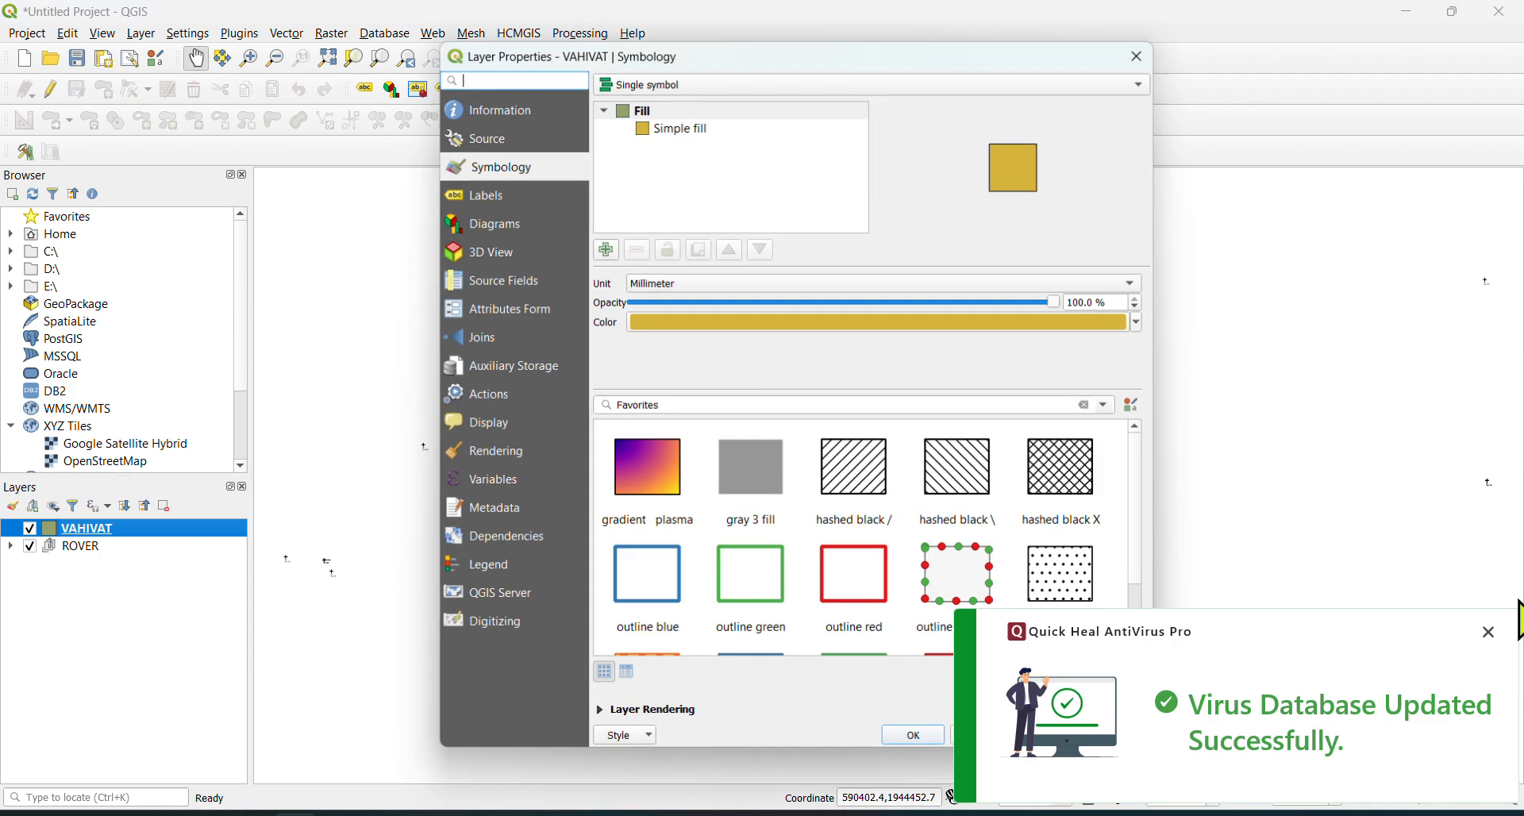
{"action": "left_click", "coordinate": [1476, 660]}
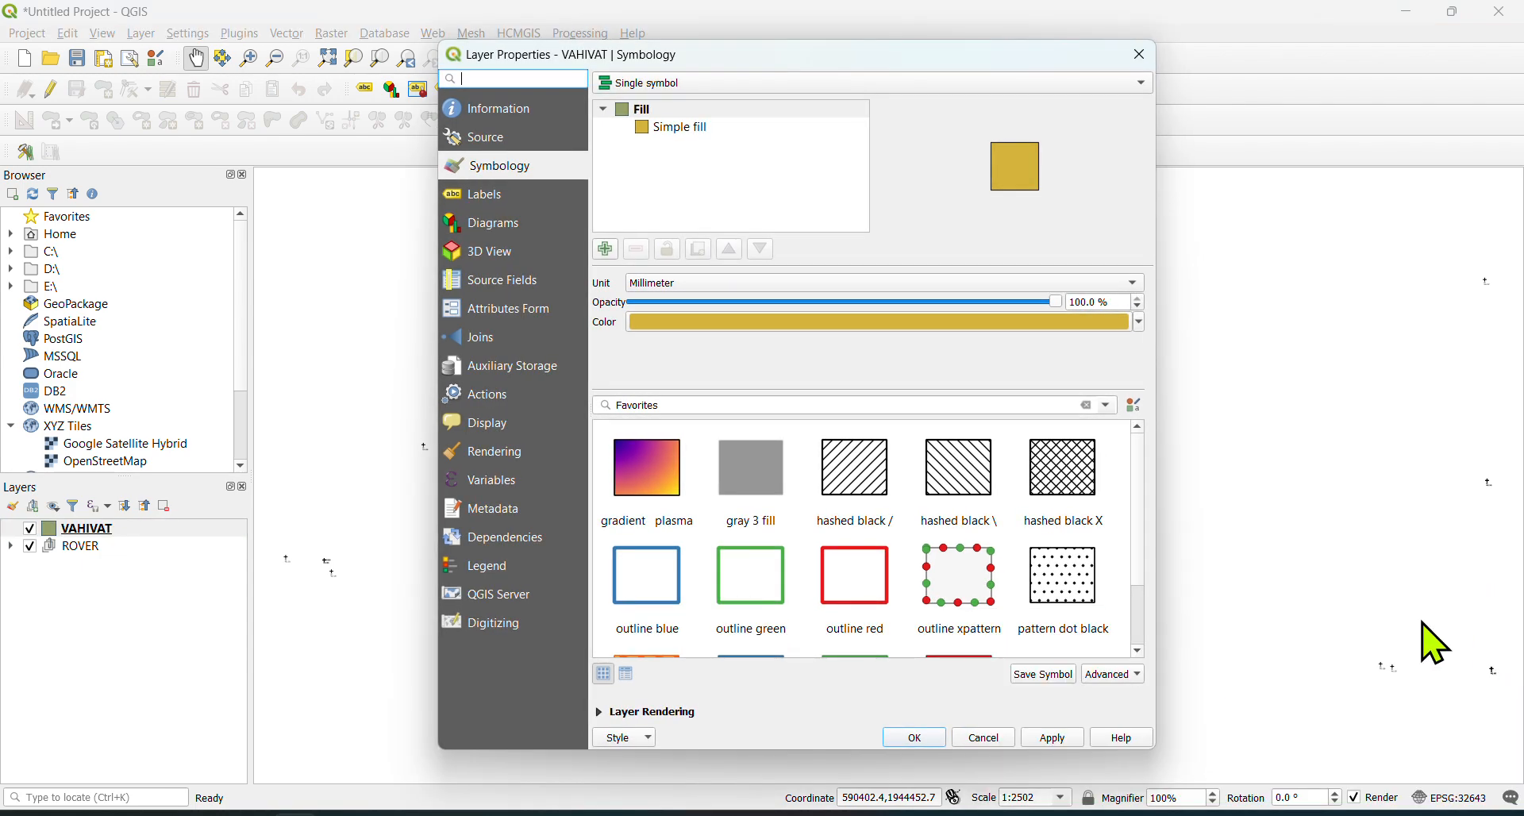
{"action": "left_click", "coordinate": [677, 129]}
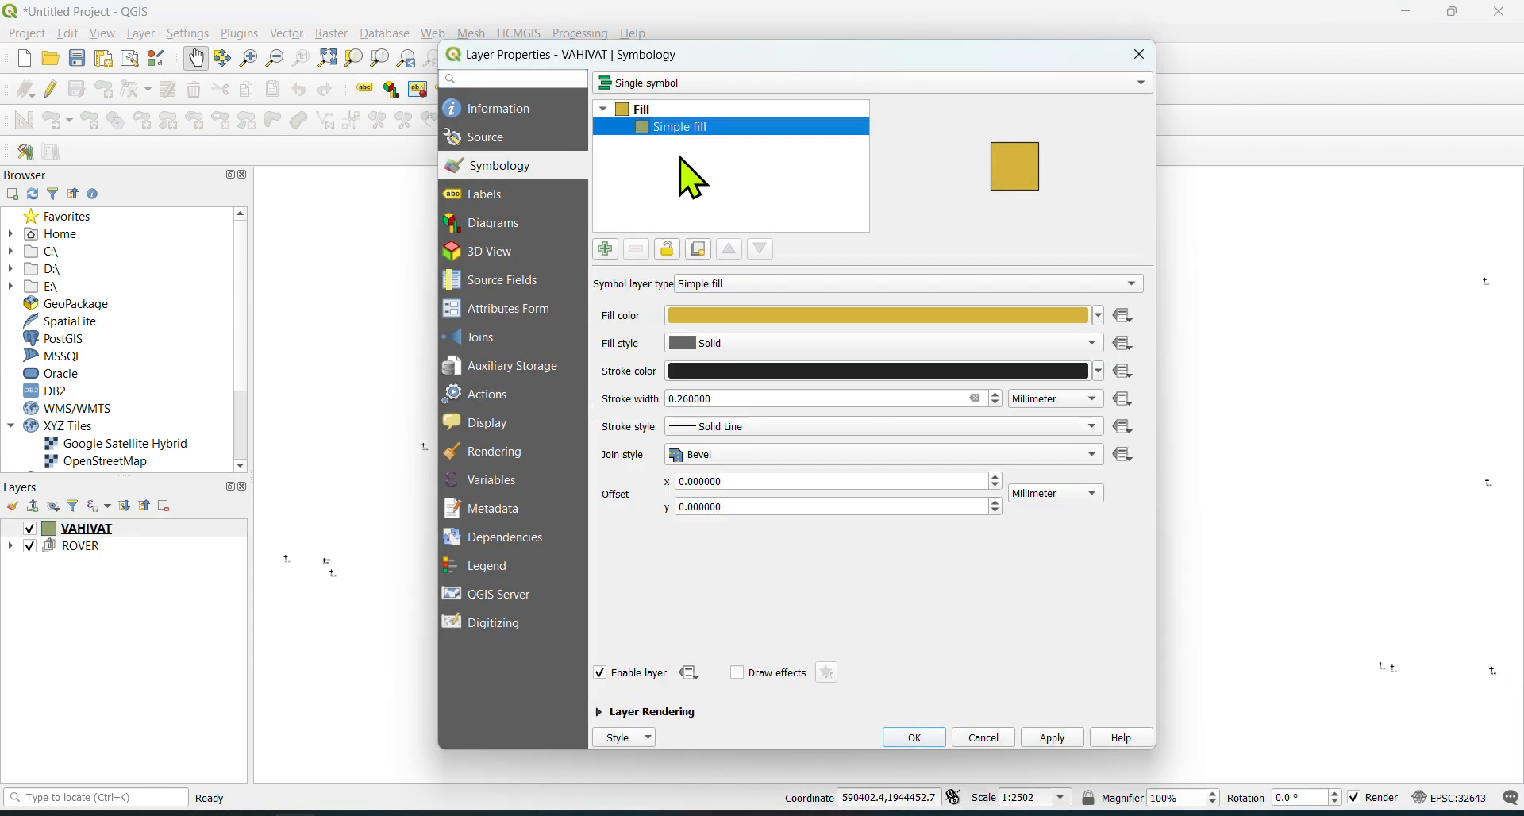
{"action": "left_click", "coordinate": [743, 285]}
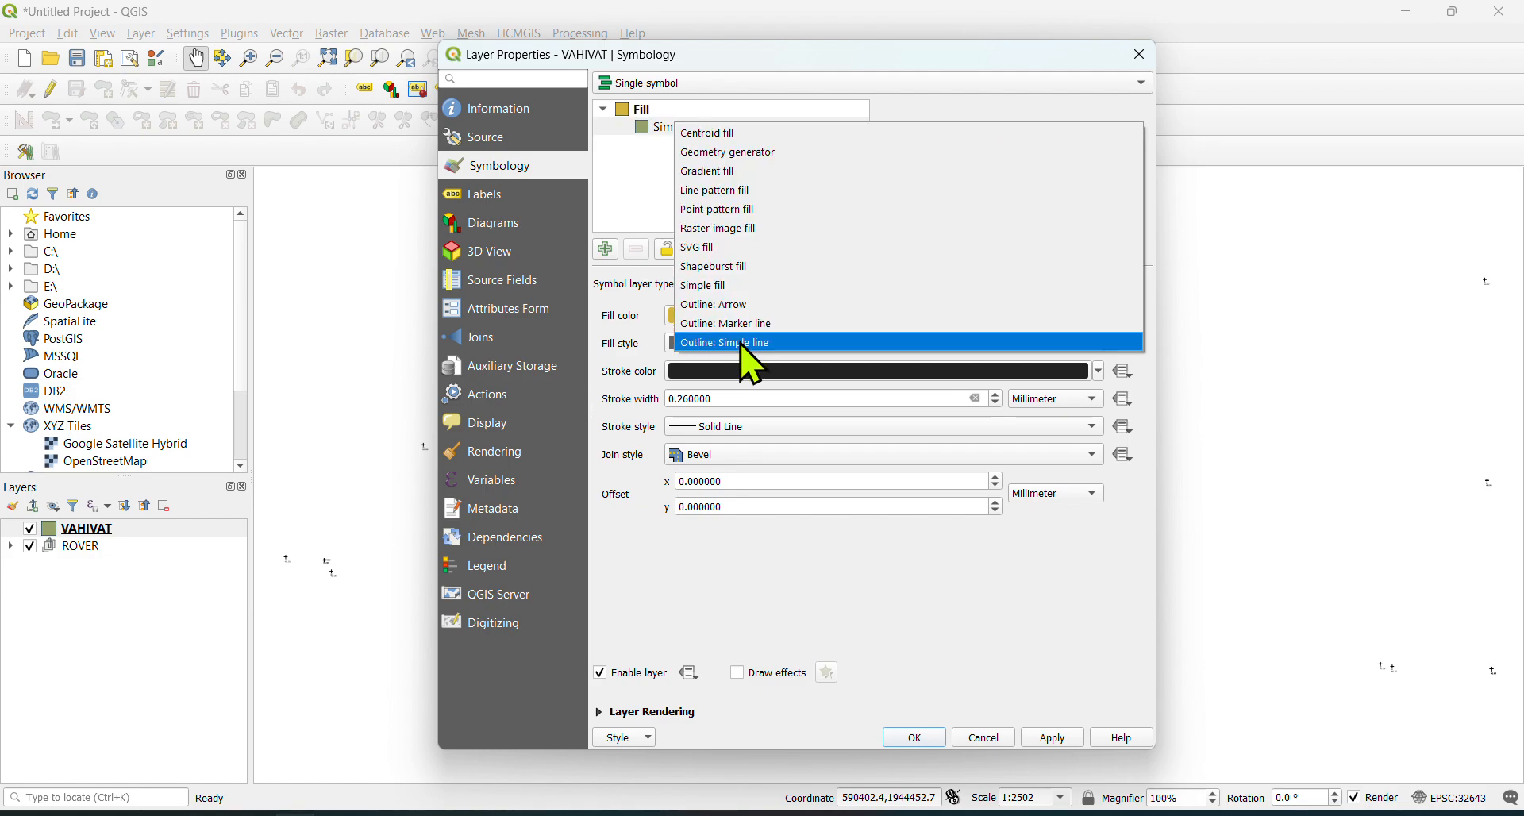
{"action": "key", "text": "Escape"}
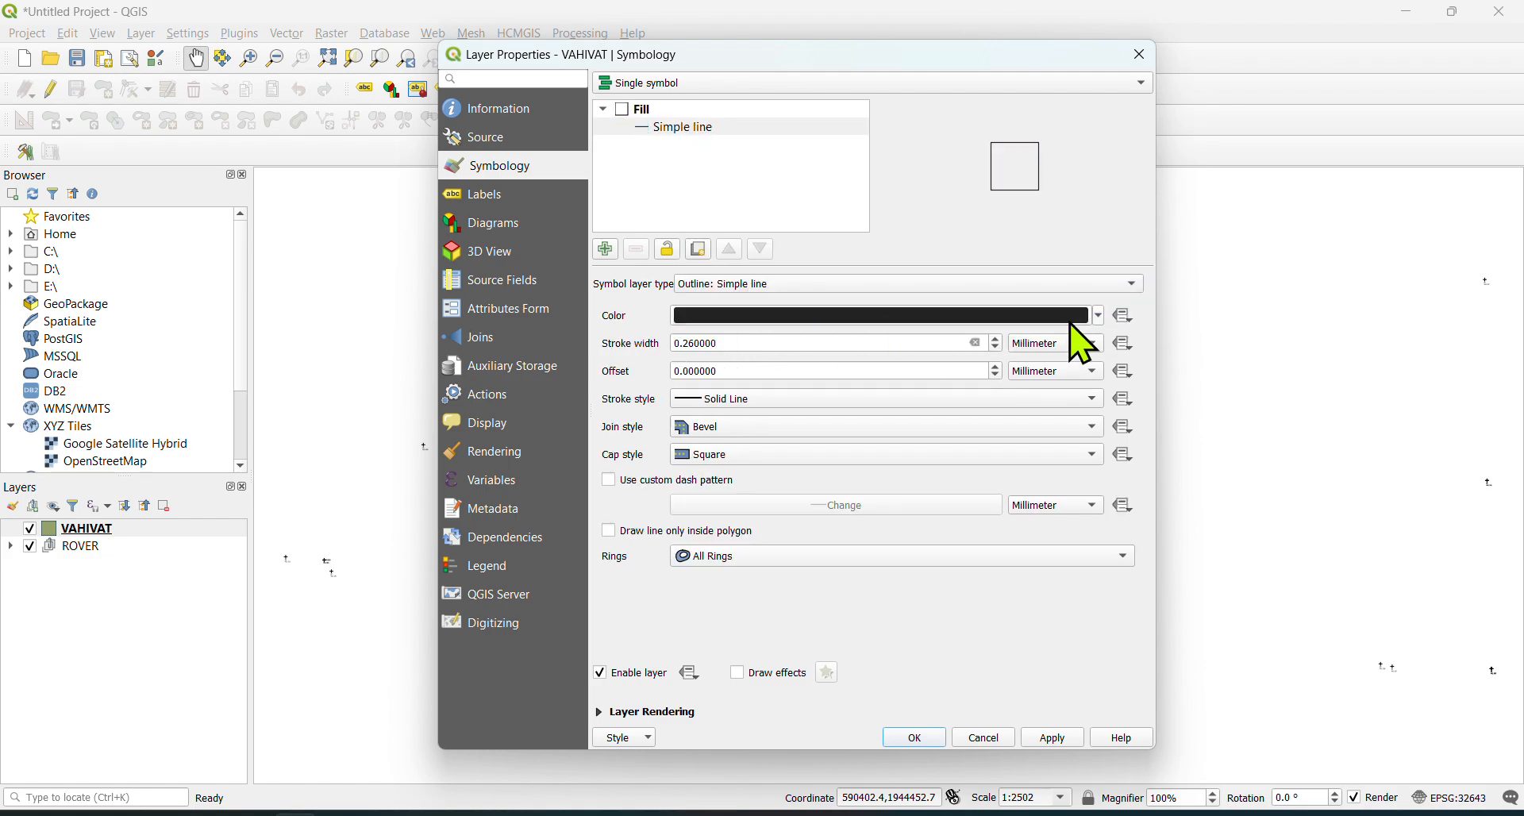
- Set the VAHIVAT outline color to red (#ef2323) and apply the layer style
{"action": "left_click", "coordinate": [1078, 317]}
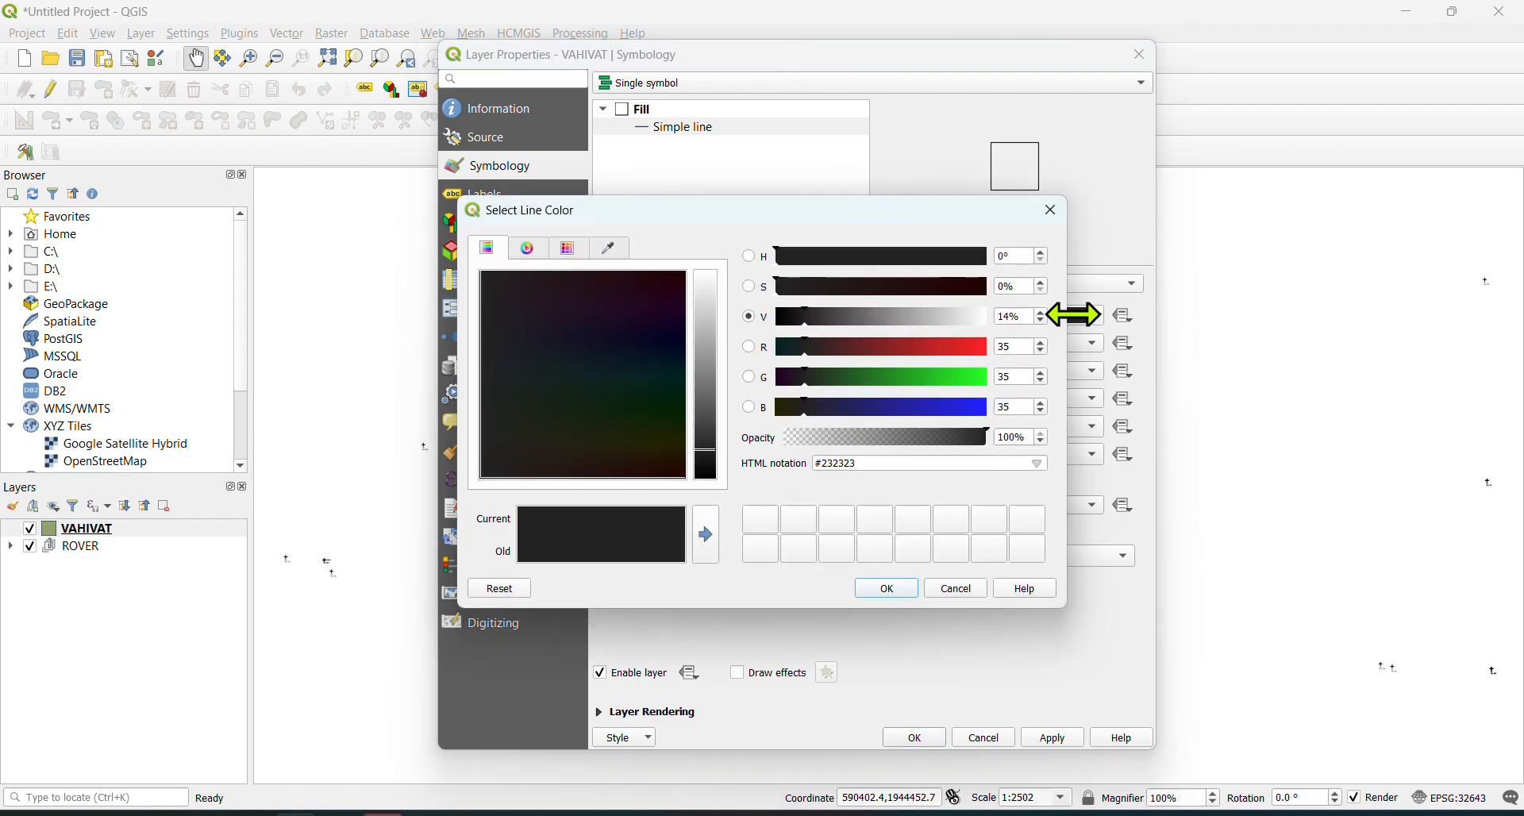
{"action": "left_click", "coordinate": [977, 349]}
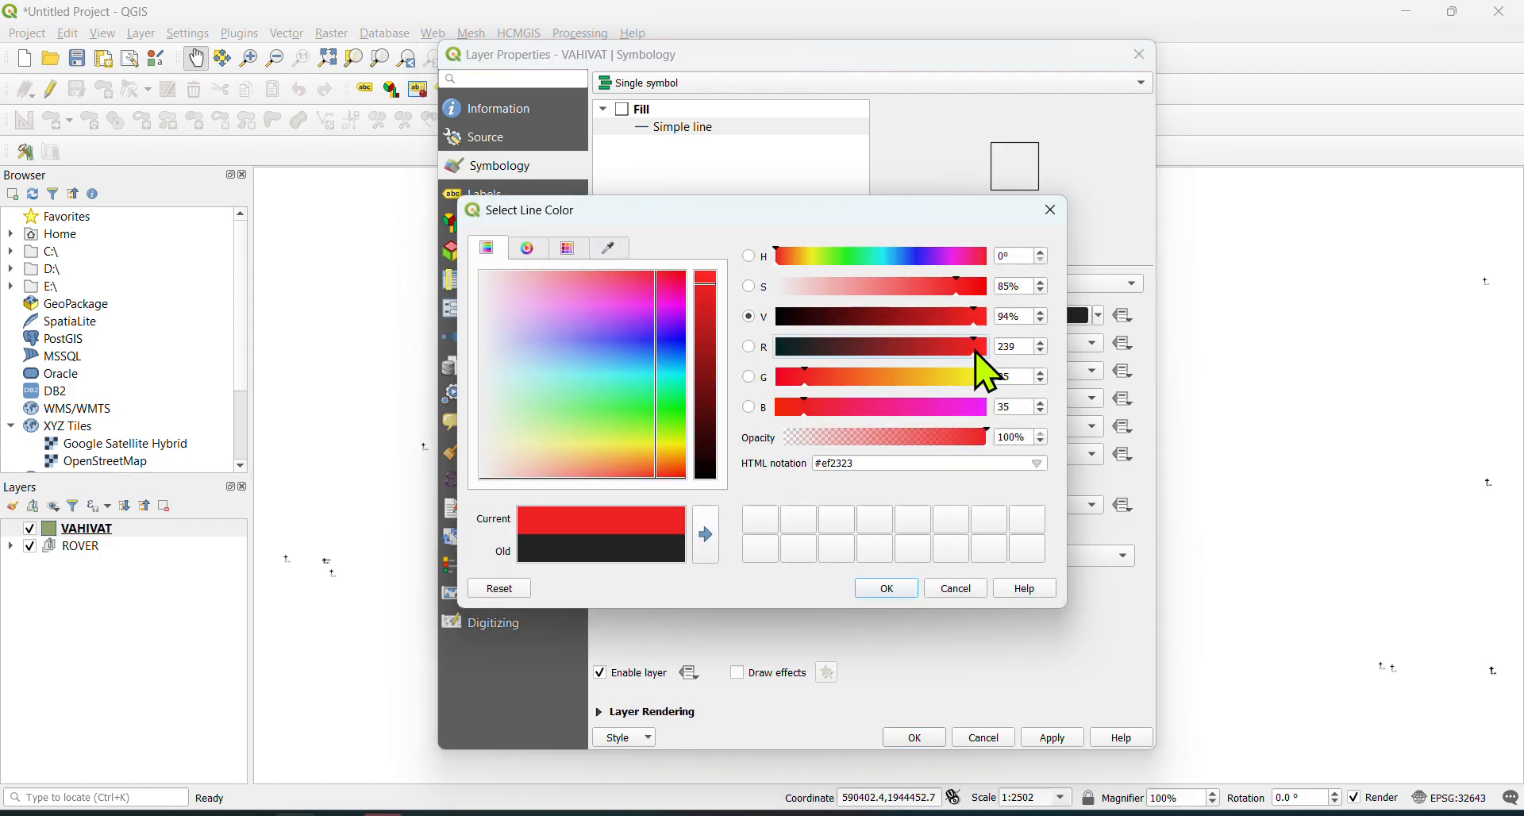
{"action": "left_click", "coordinate": [885, 589]}
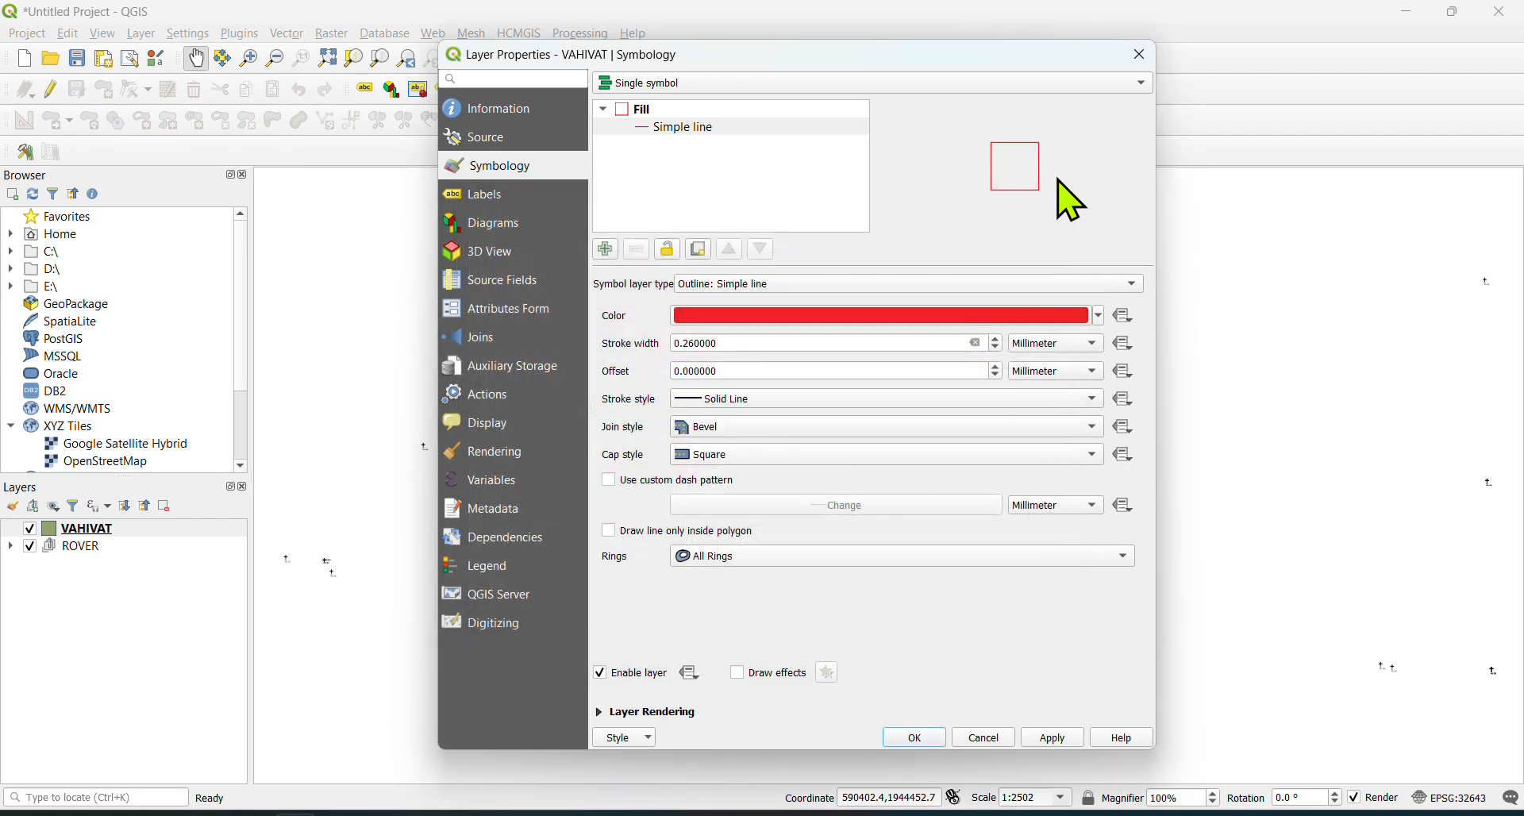
{"action": "left_click", "coordinate": [913, 738]}
{"action": "left_click", "coordinate": [151, 627]}
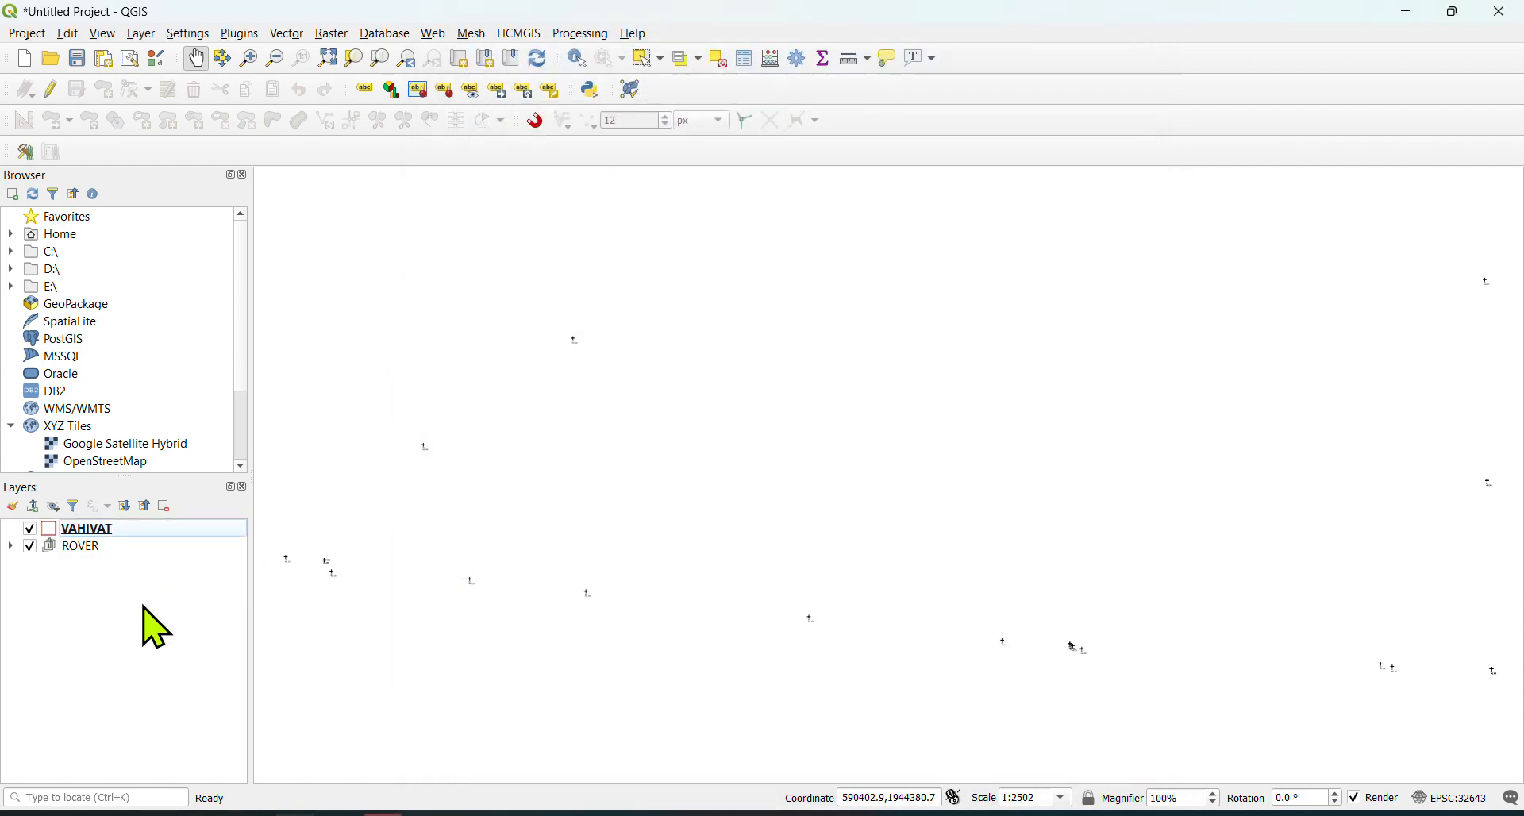
- Turn on editing for the VAHIVAT layer
{"action": "left_click", "coordinate": [181, 528]}
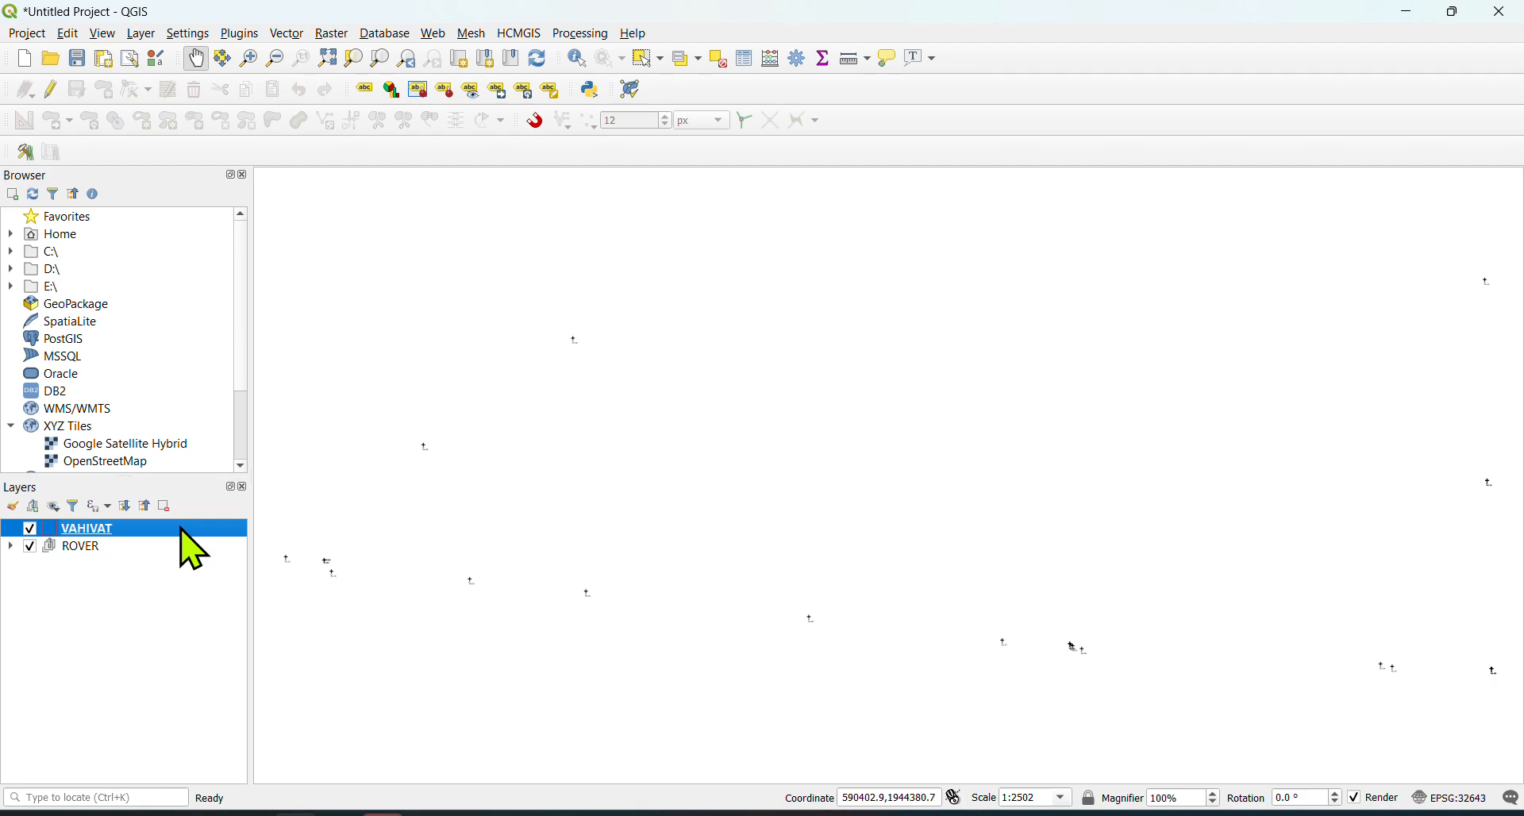
{"action": "right_click", "coordinate": [182, 530]}
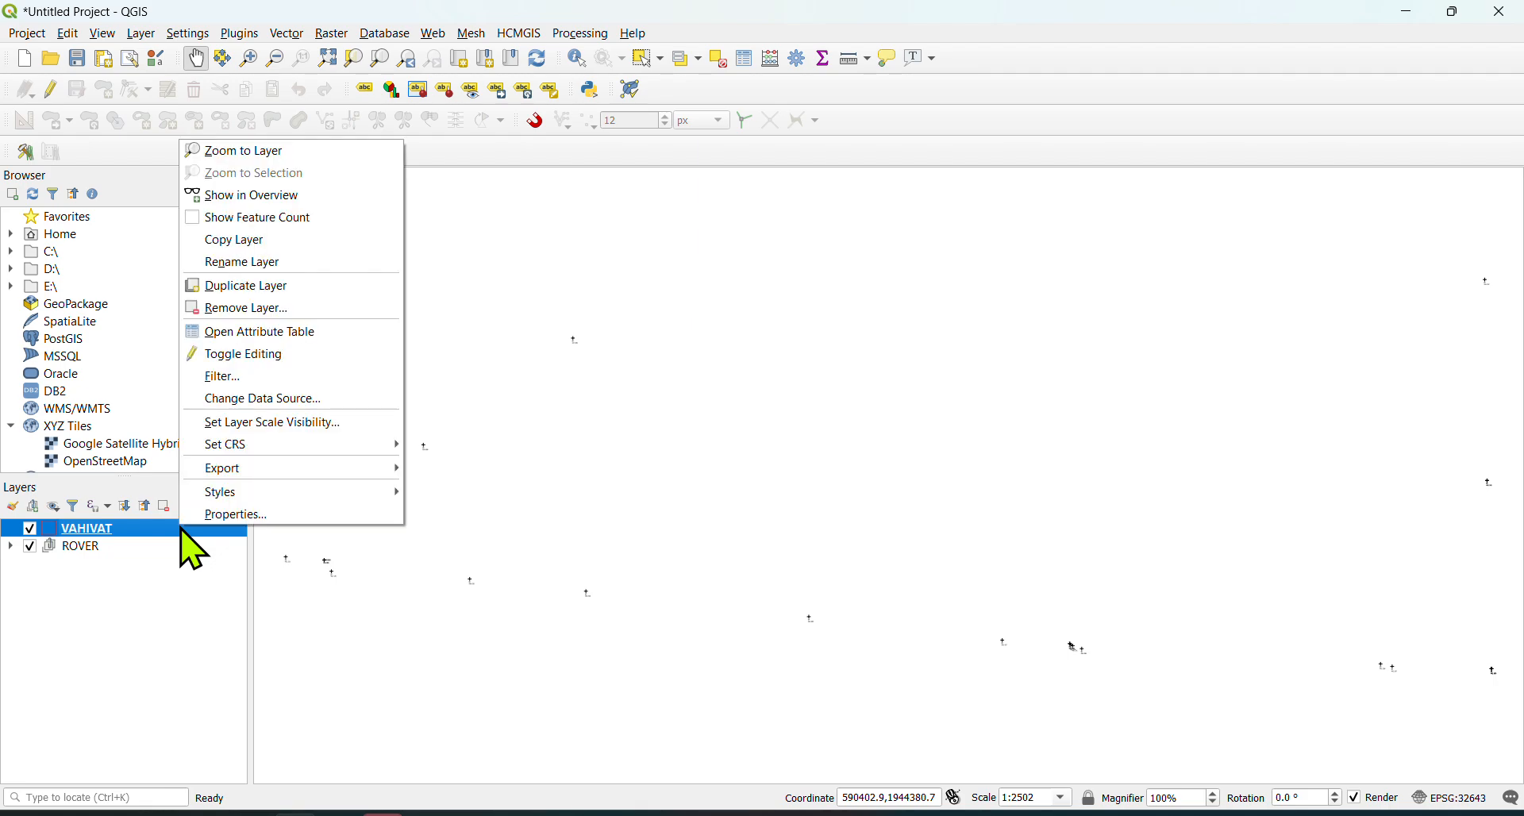
{"action": "left_click", "coordinate": [270, 383]}
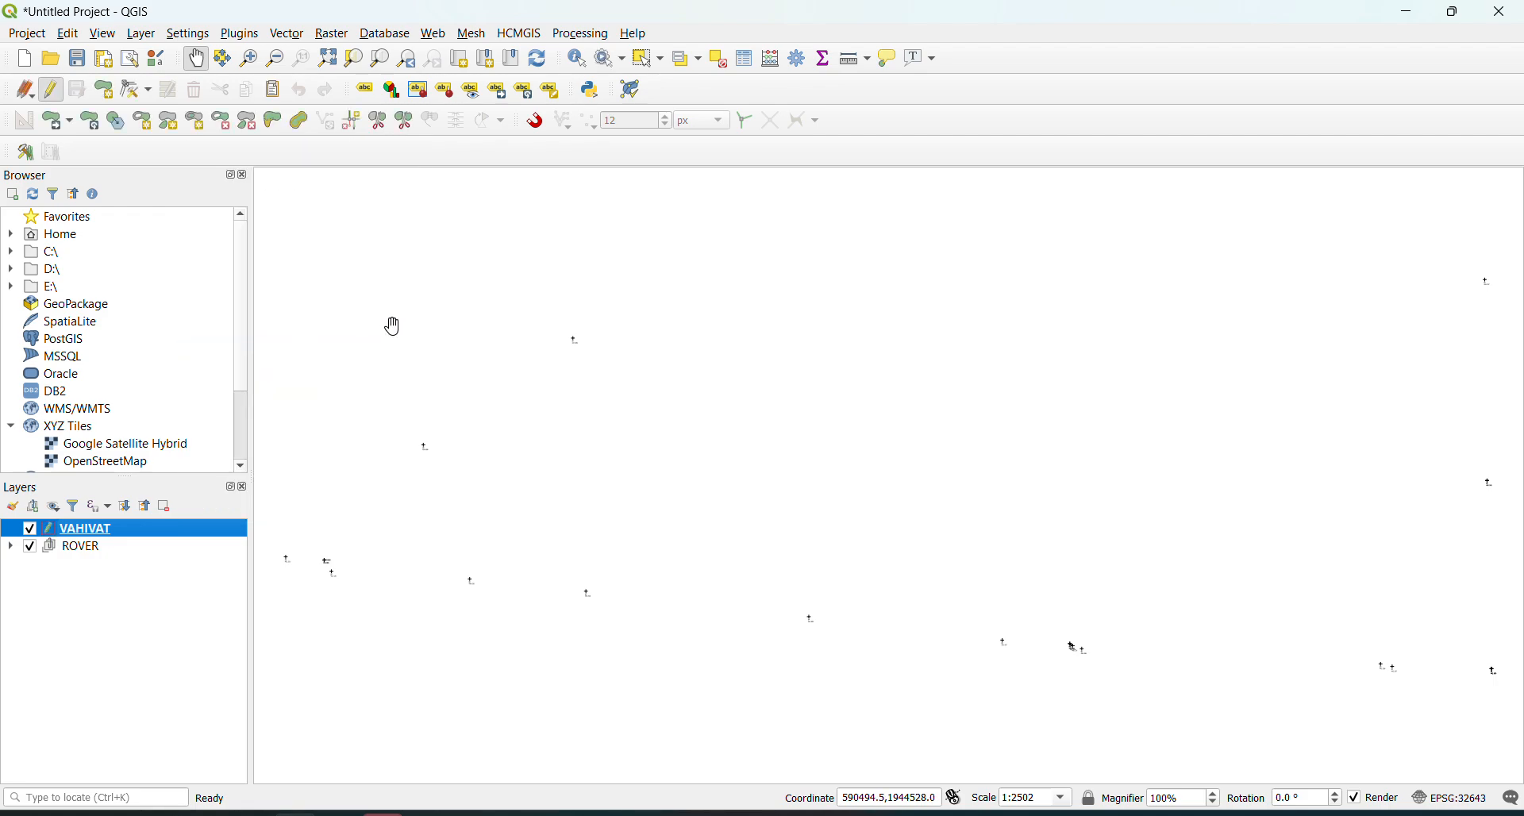
- Enable snapping to Vertex and Segment, including snapping on intersections
{"action": "left_click", "coordinate": [540, 125]}
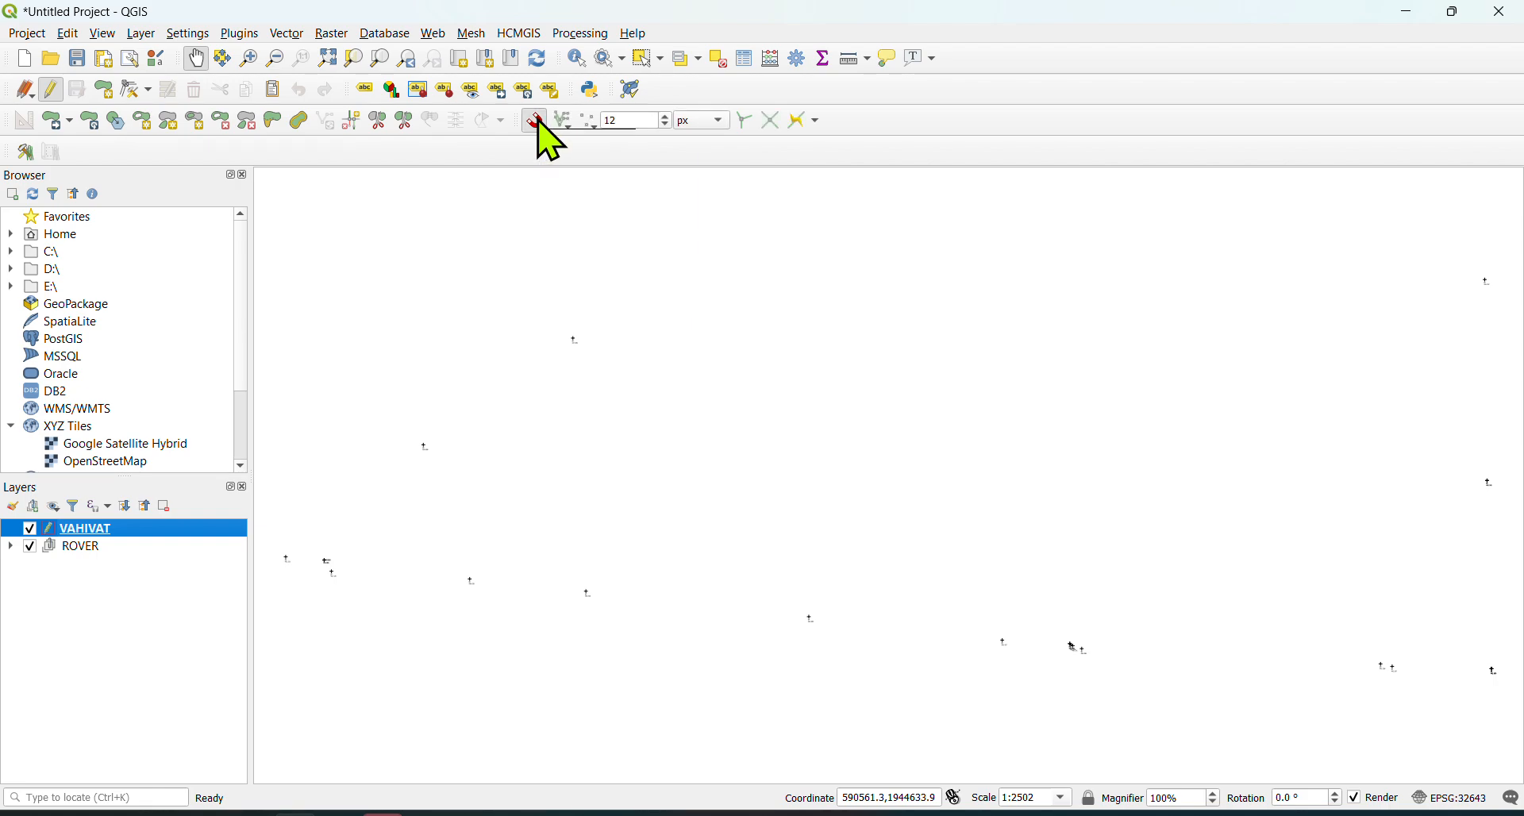
{"action": "left_click", "coordinate": [589, 122]}
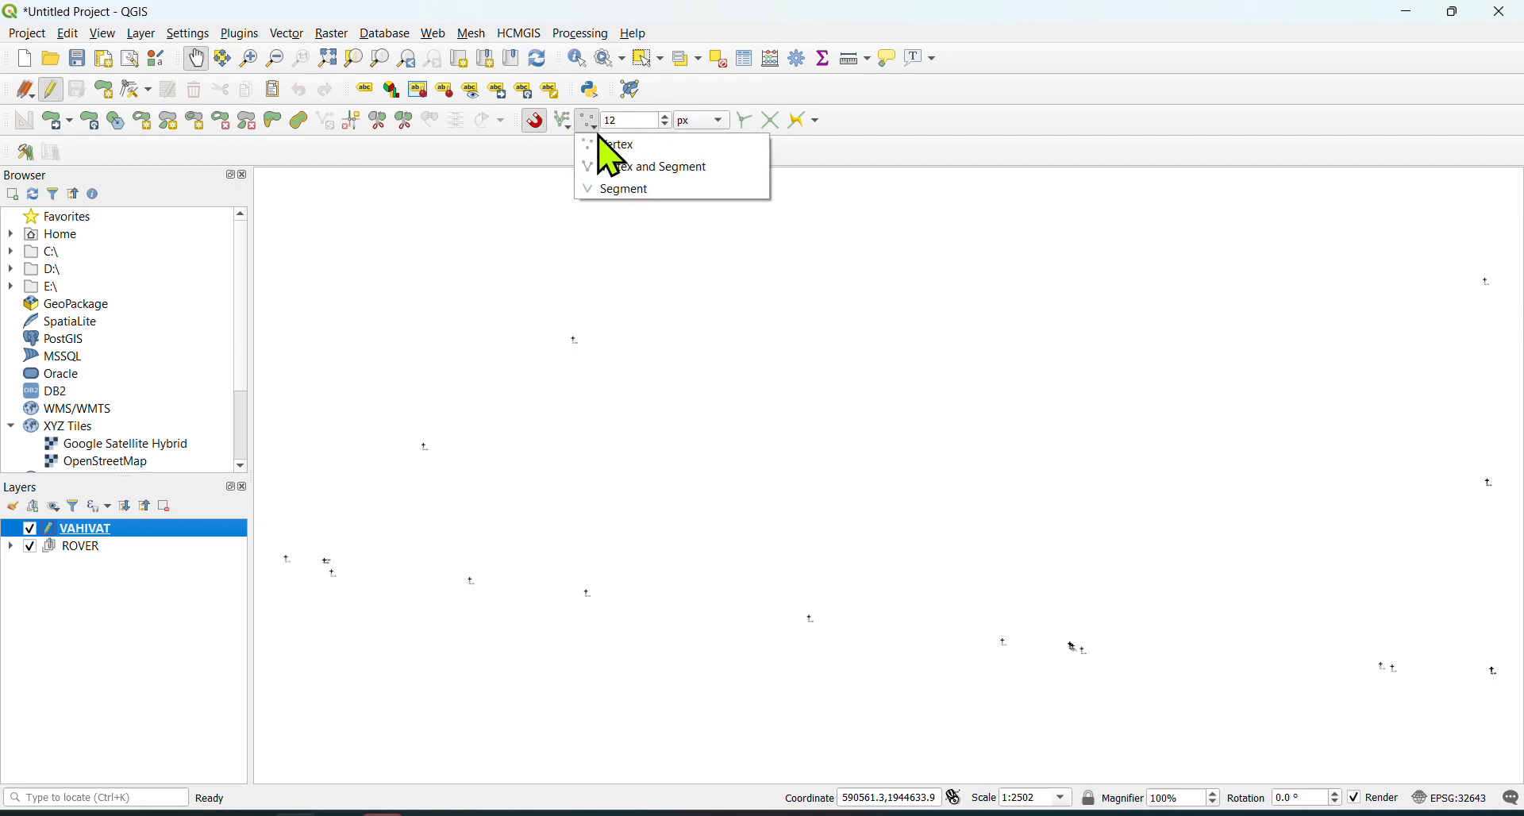
{"action": "left_click", "coordinate": [670, 167]}
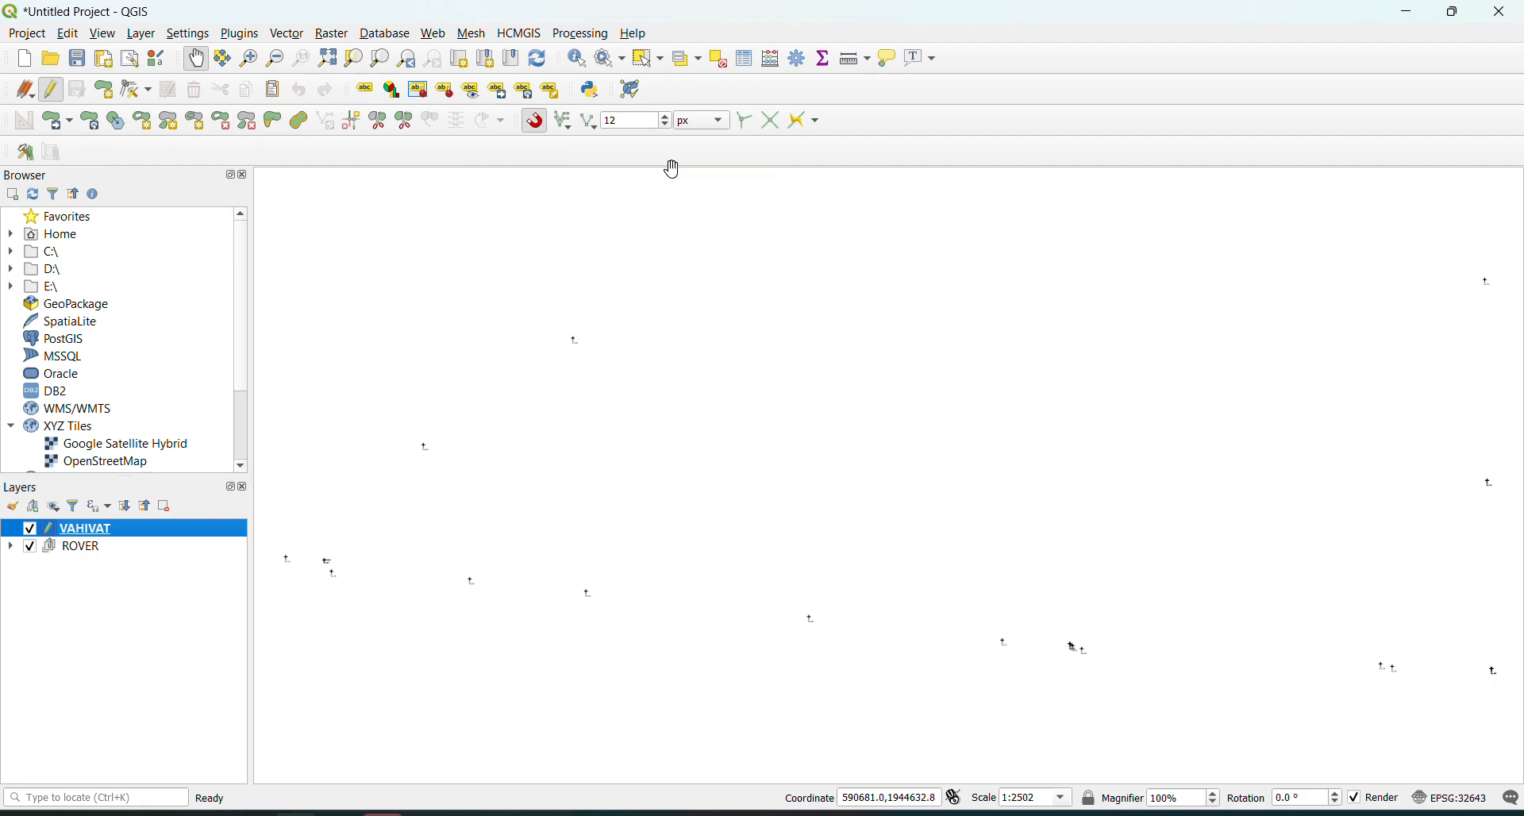
{"action": "left_click", "coordinate": [779, 127]}
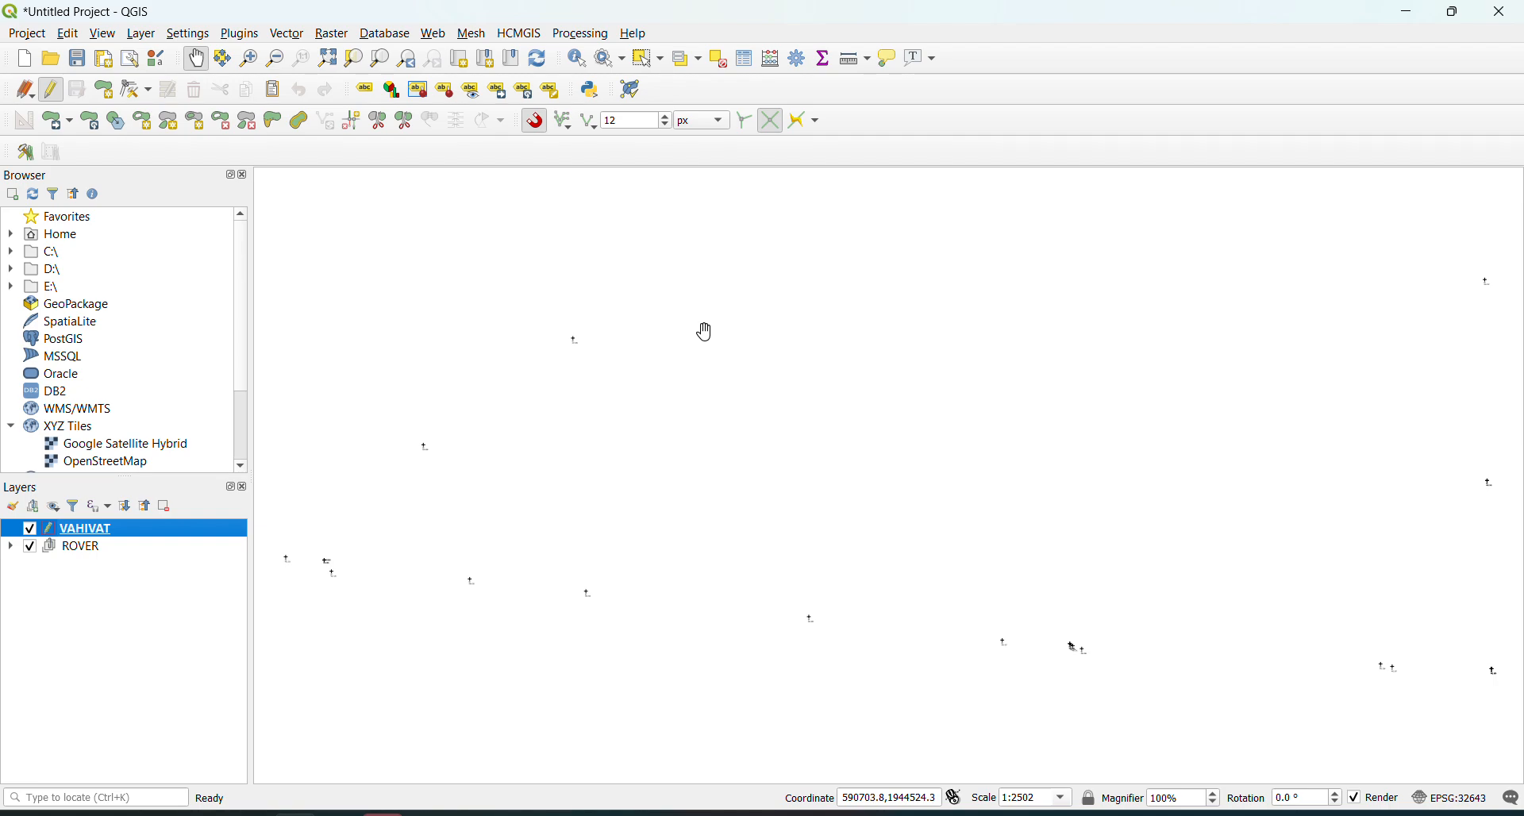
- Start a VAHIVAT polygon at the northwest gb point labelled 447.089 and add its second vertex at survey point 19
{"action": "left_click", "coordinate": [105, 94]}
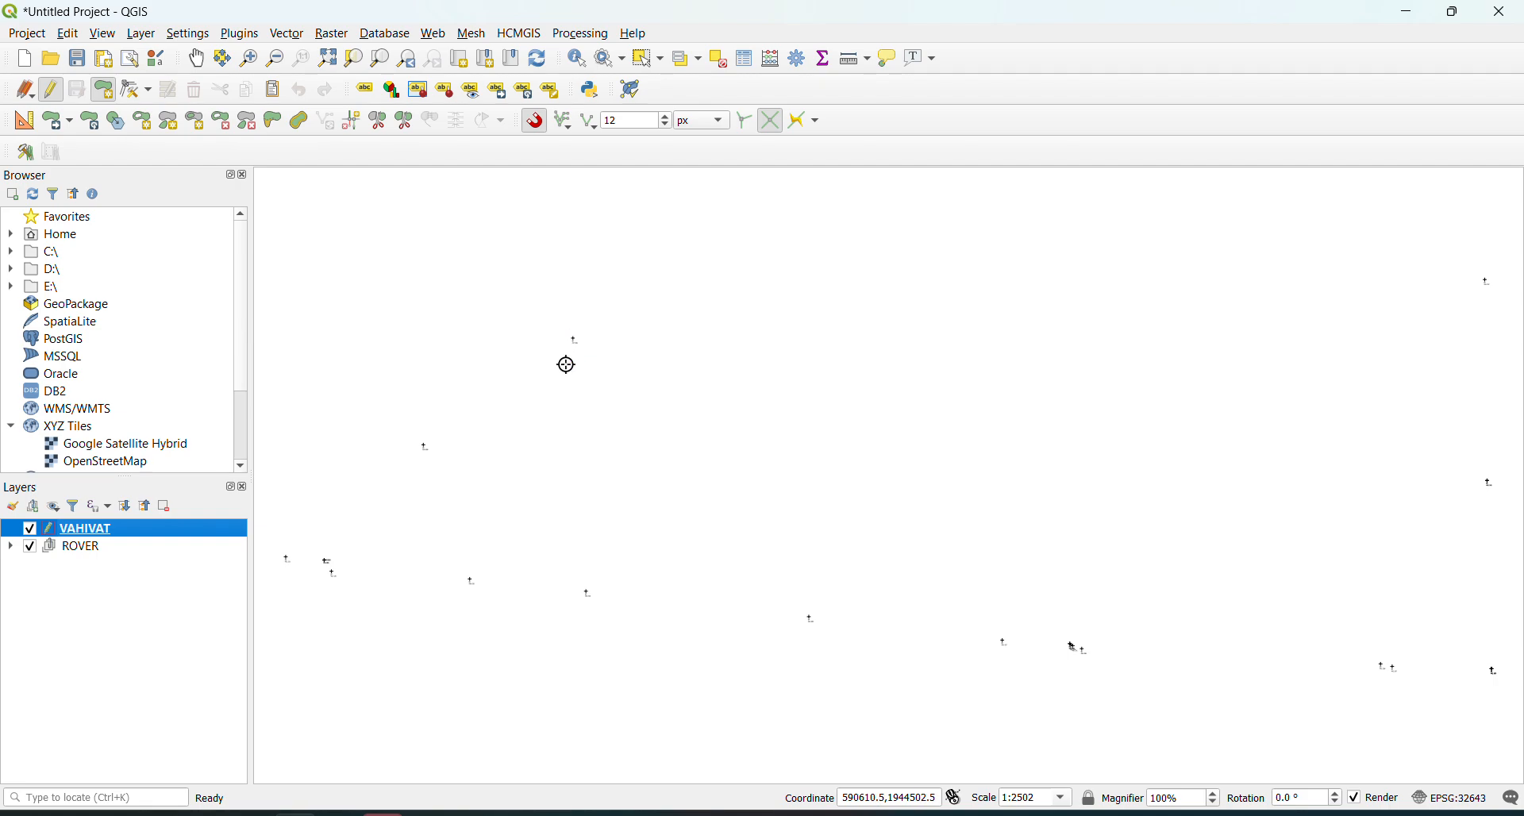
{"action": "scroll", "coordinate": [568, 349], "scroll_direction": "up", "scroll_amount": 3}
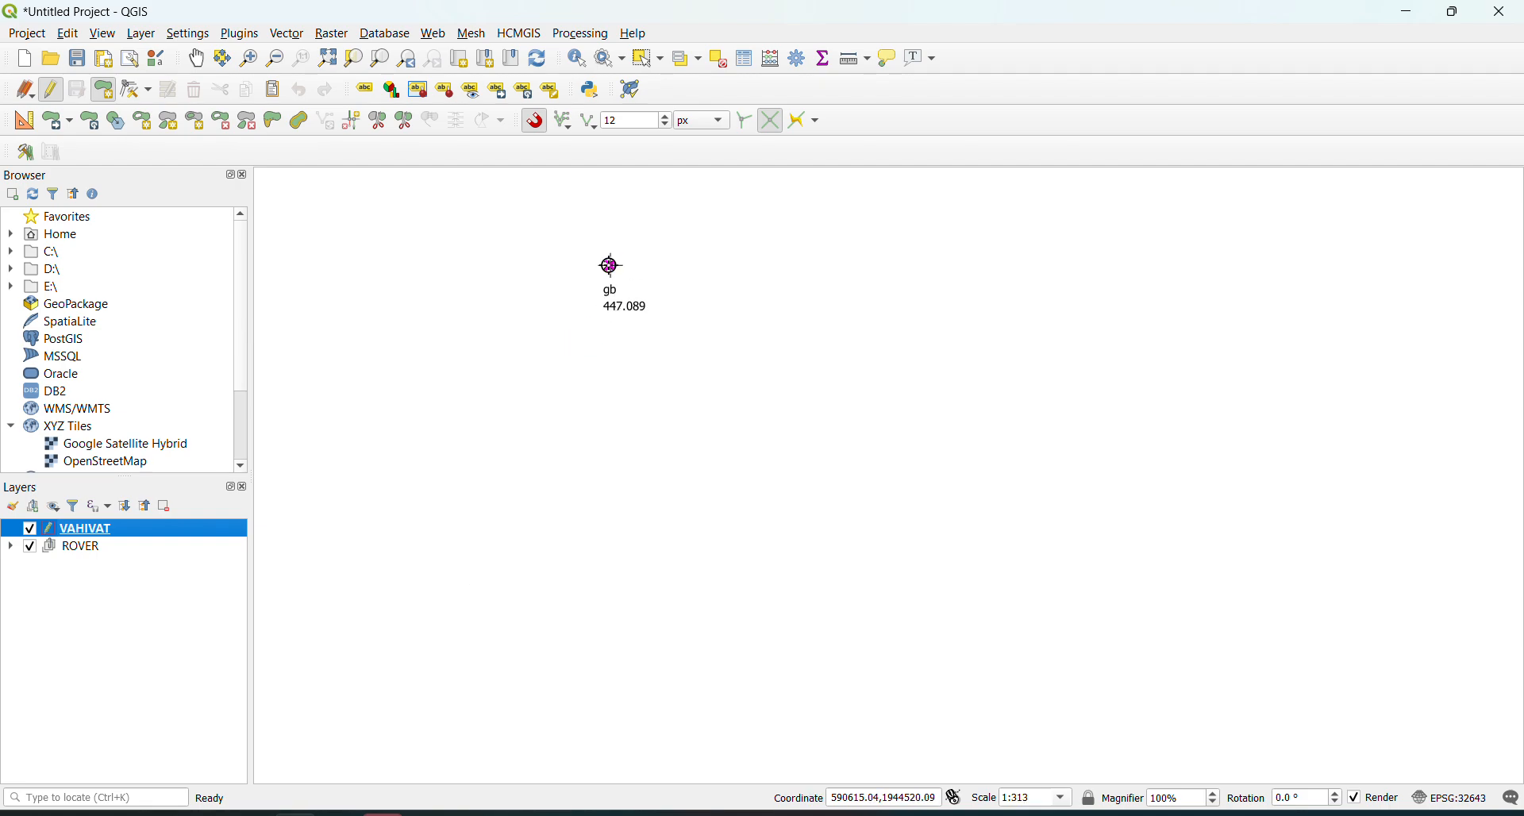
{"action": "left_click", "coordinate": [611, 265]}
{"action": "scroll", "coordinate": [681, 361], "scroll_direction": "down", "scroll_amount": 4}
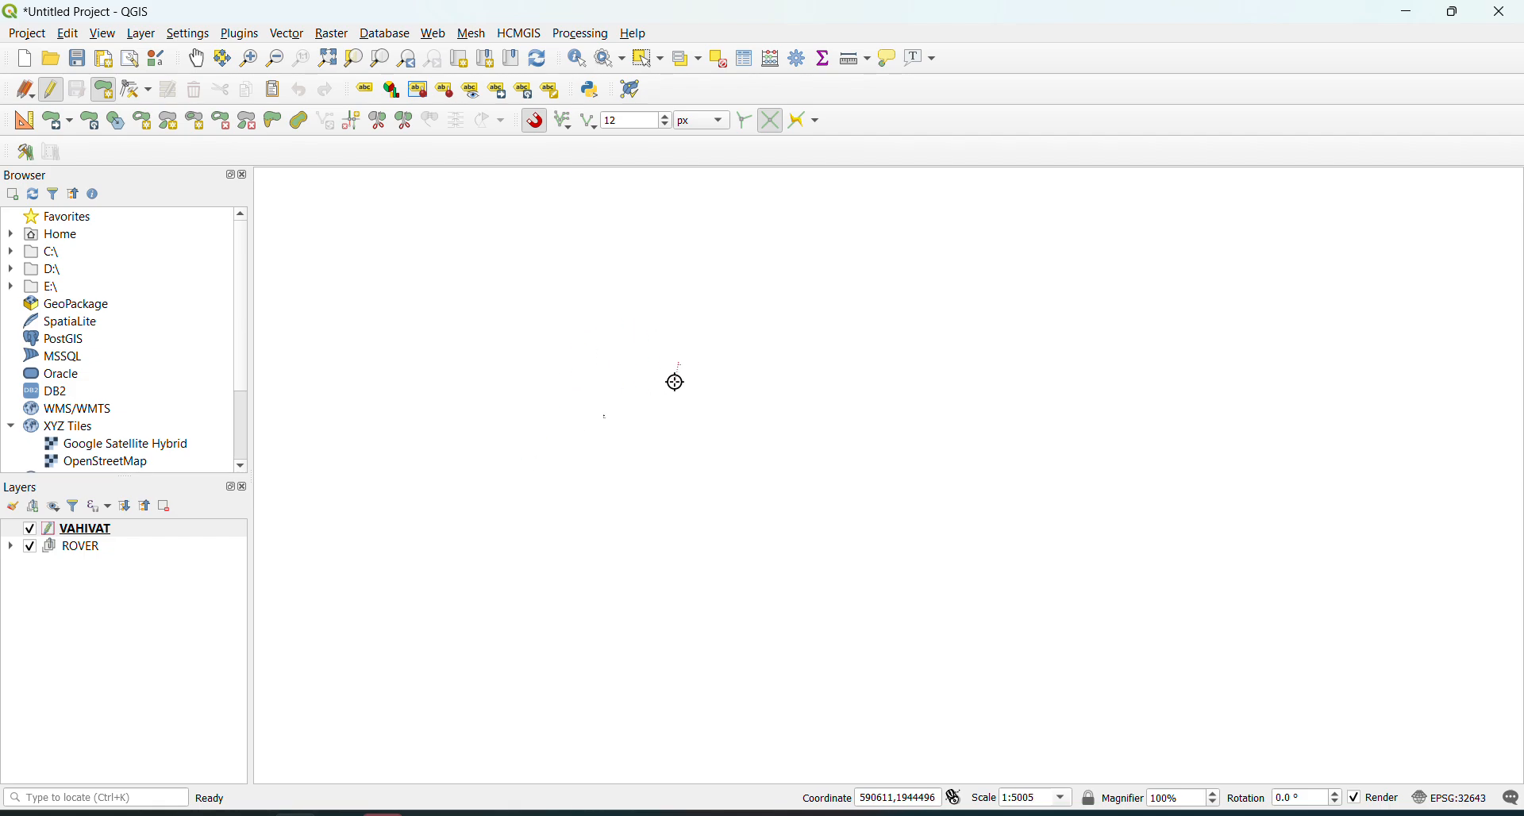
{"action": "scroll", "coordinate": [1116, 330], "scroll_direction": "up", "scroll_amount": 4}
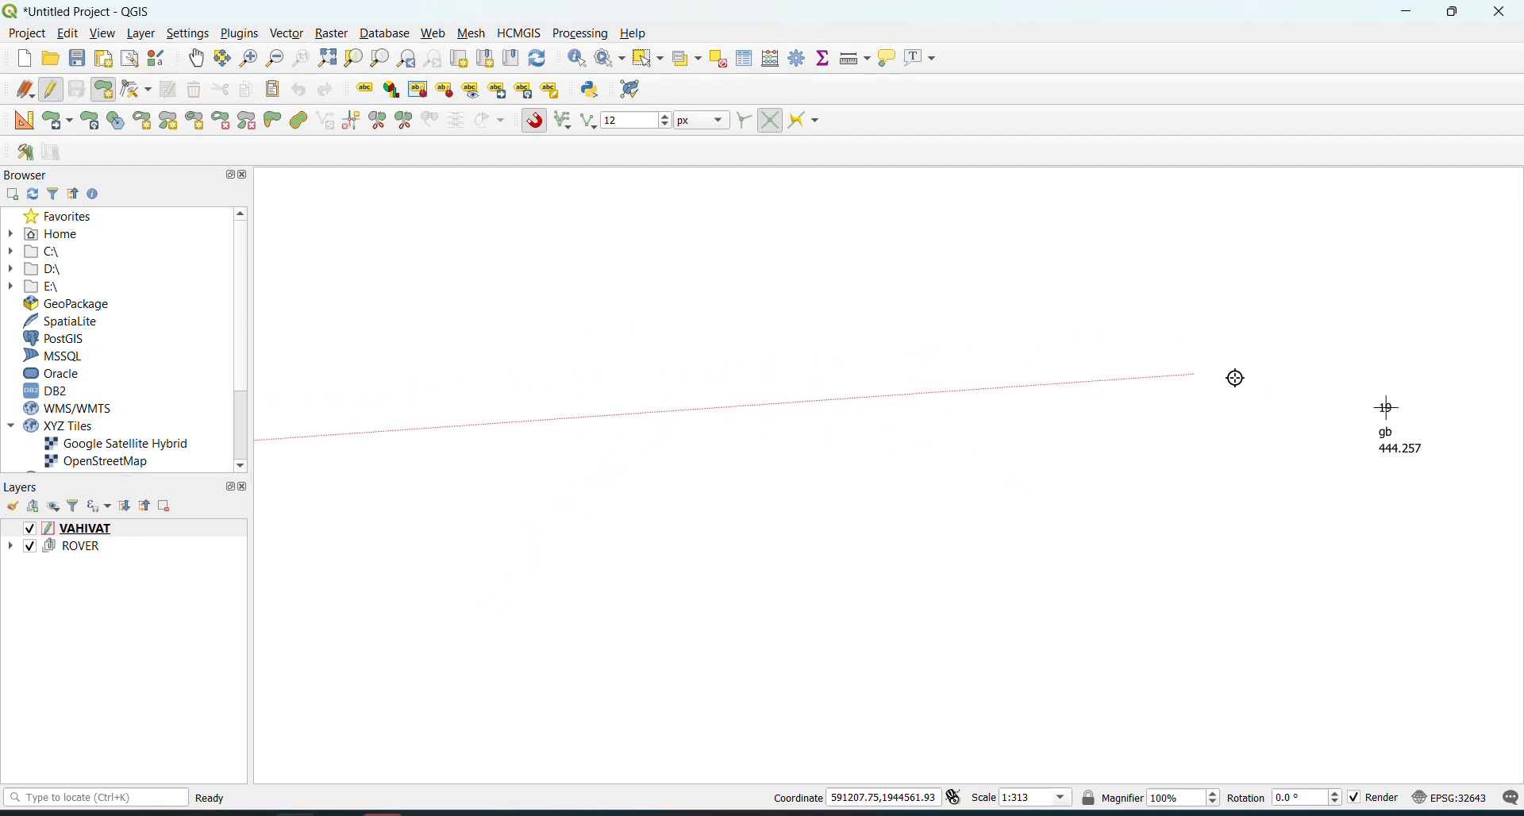
{"action": "scroll", "coordinate": [1400, 424], "scroll_direction": "up", "scroll_amount": 2}
{"action": "left_click", "coordinate": [1347, 358]}
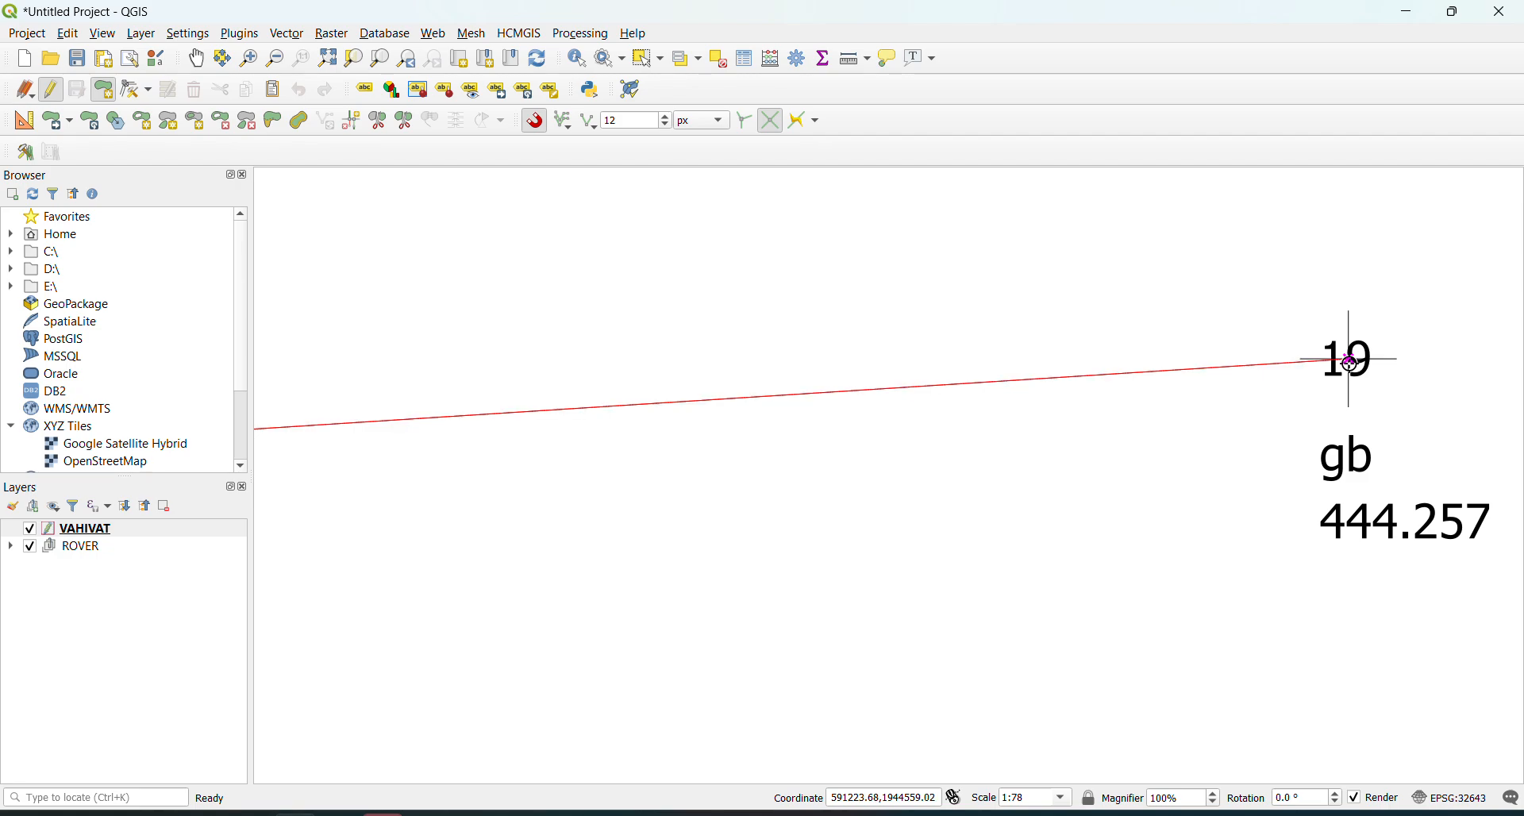
- Add the third polygon vertex at the overlapping gb survey points in the southeast corner
{"action": "scroll", "coordinate": [1112, 416], "scroll_direction": "down", "scroll_amount": 7}
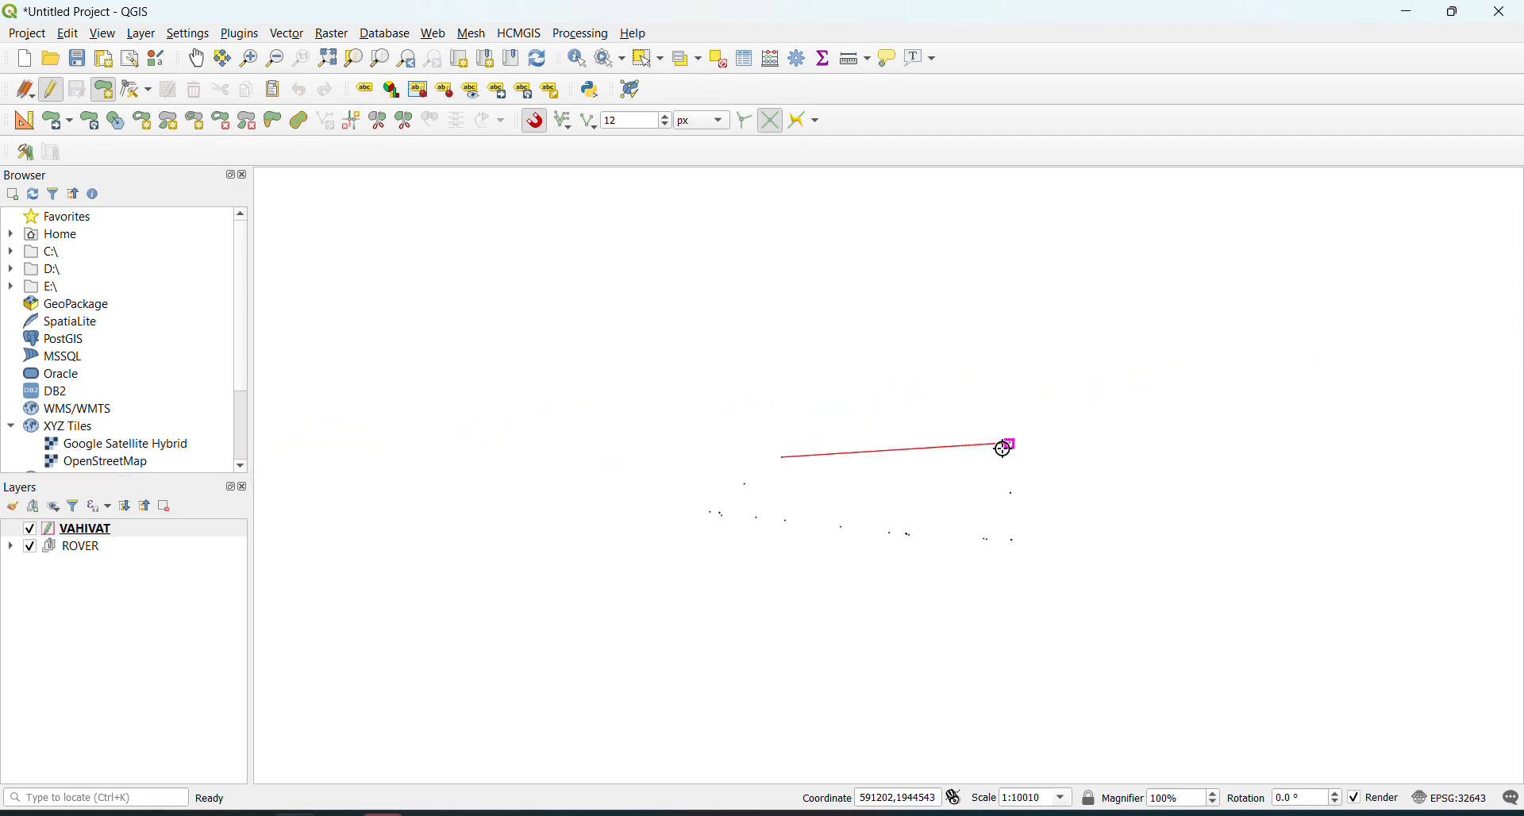
{"action": "scroll", "coordinate": [1008, 553], "scroll_direction": "up", "scroll_amount": 8}
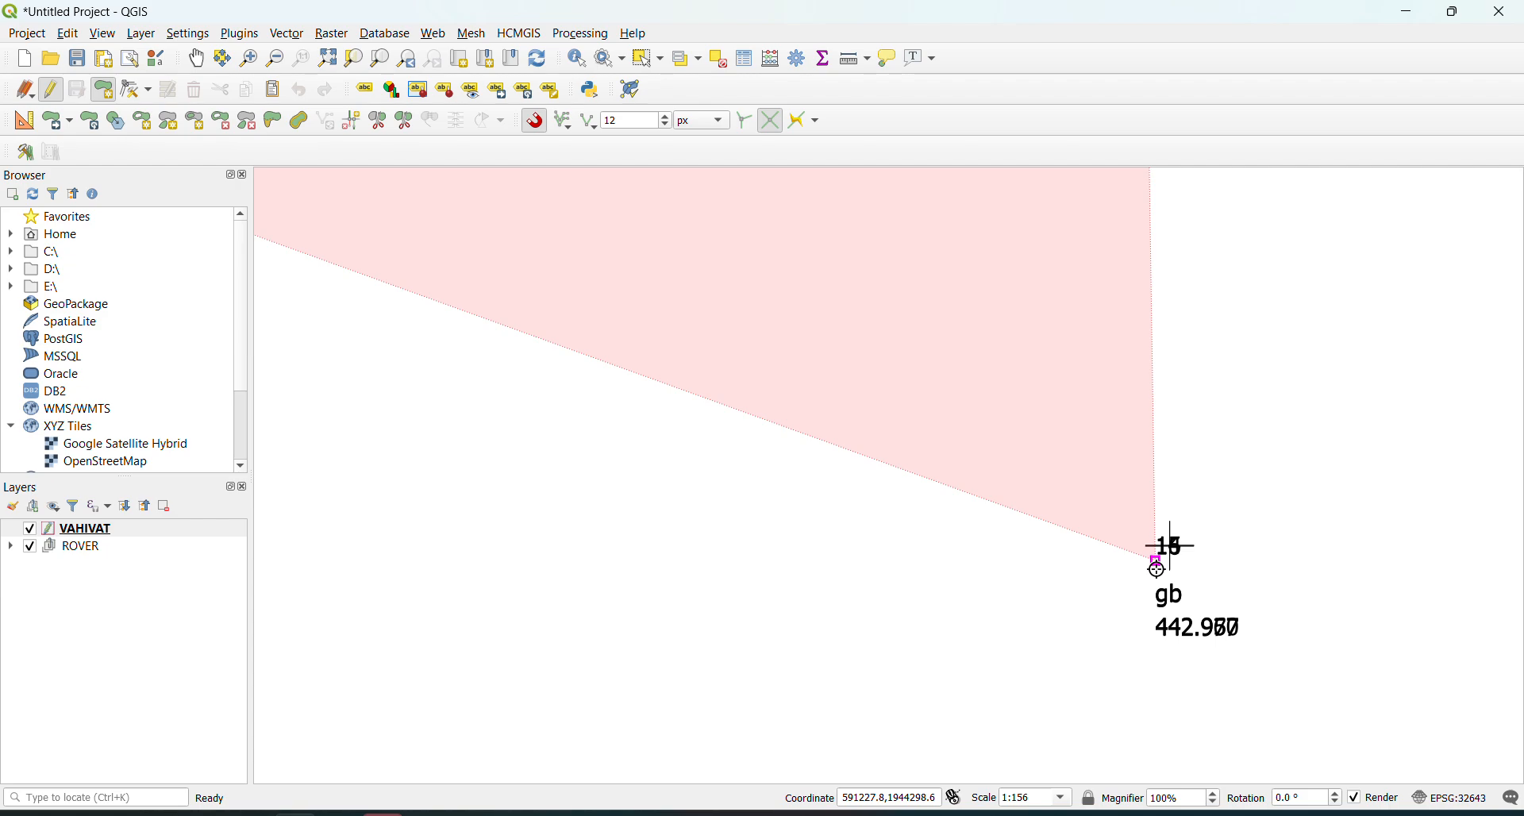
{"action": "scroll", "coordinate": [1137, 580], "scroll_direction": "up", "scroll_amount": 1}
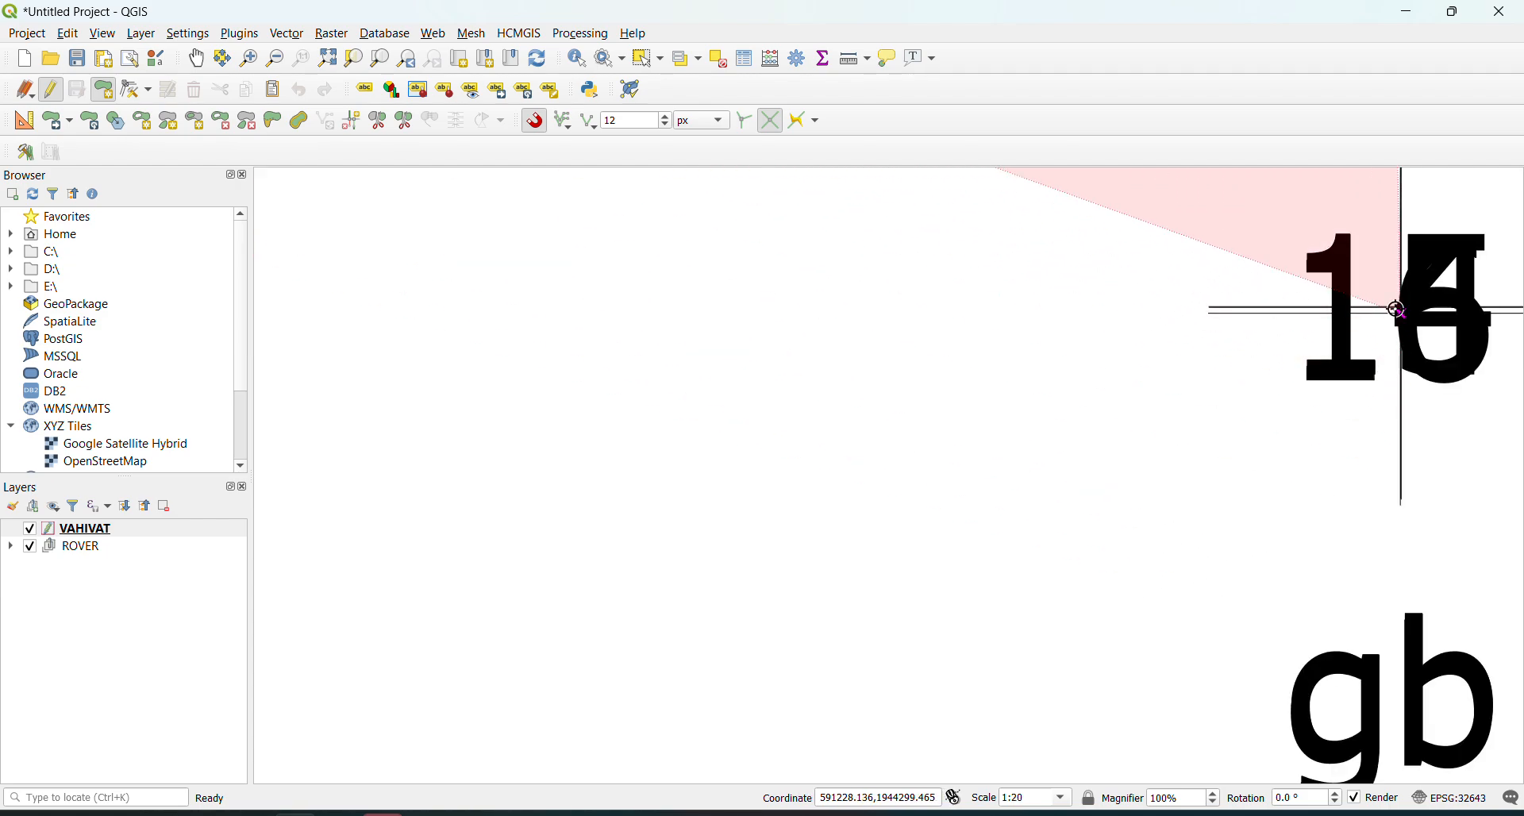
{"action": "left_click", "coordinate": [1400, 305]}
- Add the next polygon vertex at survey point 2 on the western side of the site
{"action": "scroll", "coordinate": [1019, 536], "scroll_direction": "down", "scroll_amount": 5}
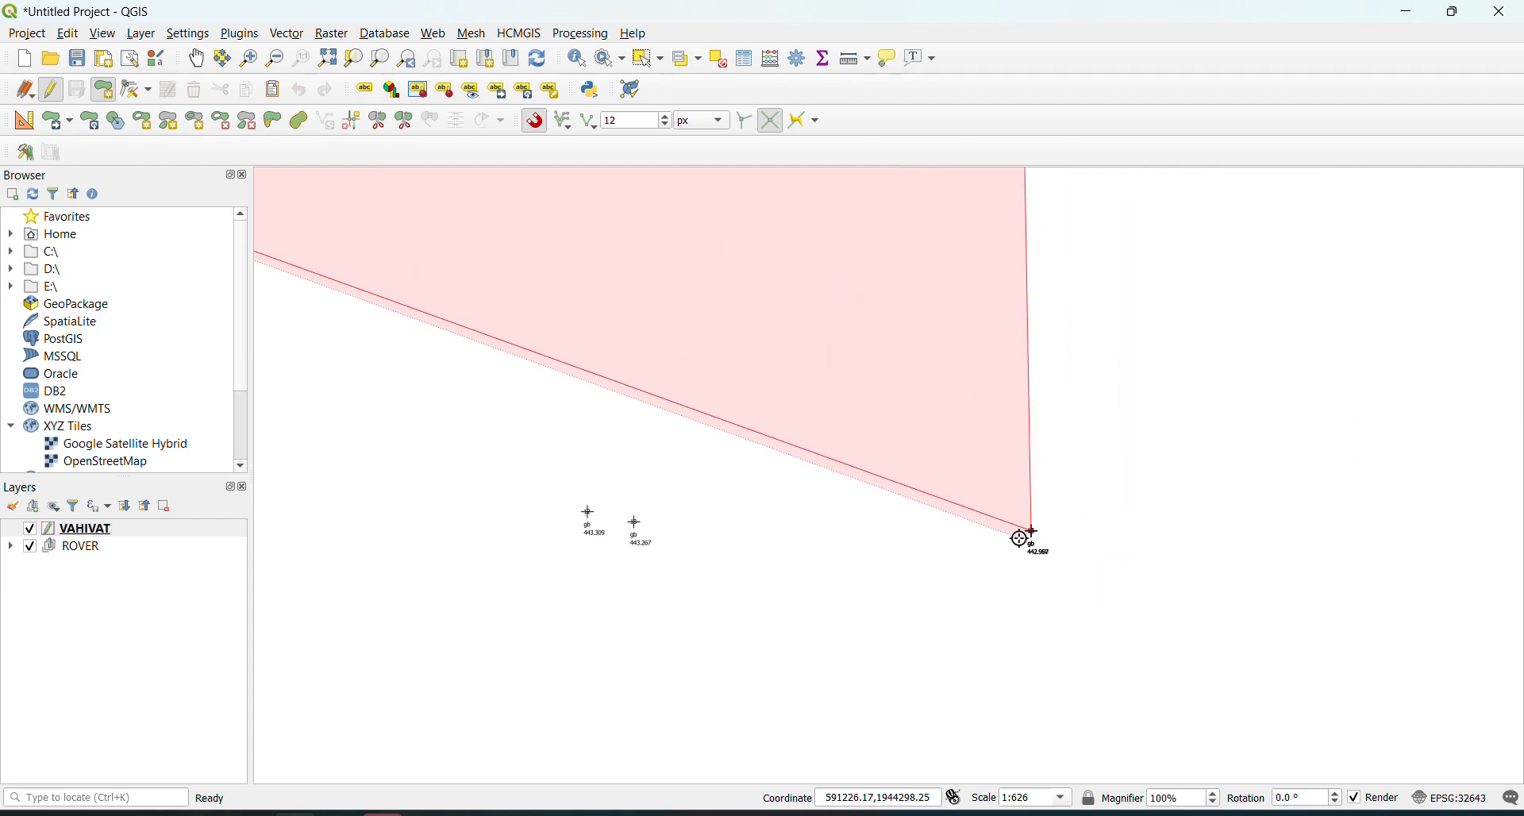
{"action": "scroll", "coordinate": [1171, 547], "scroll_direction": "down", "scroll_amount": 3}
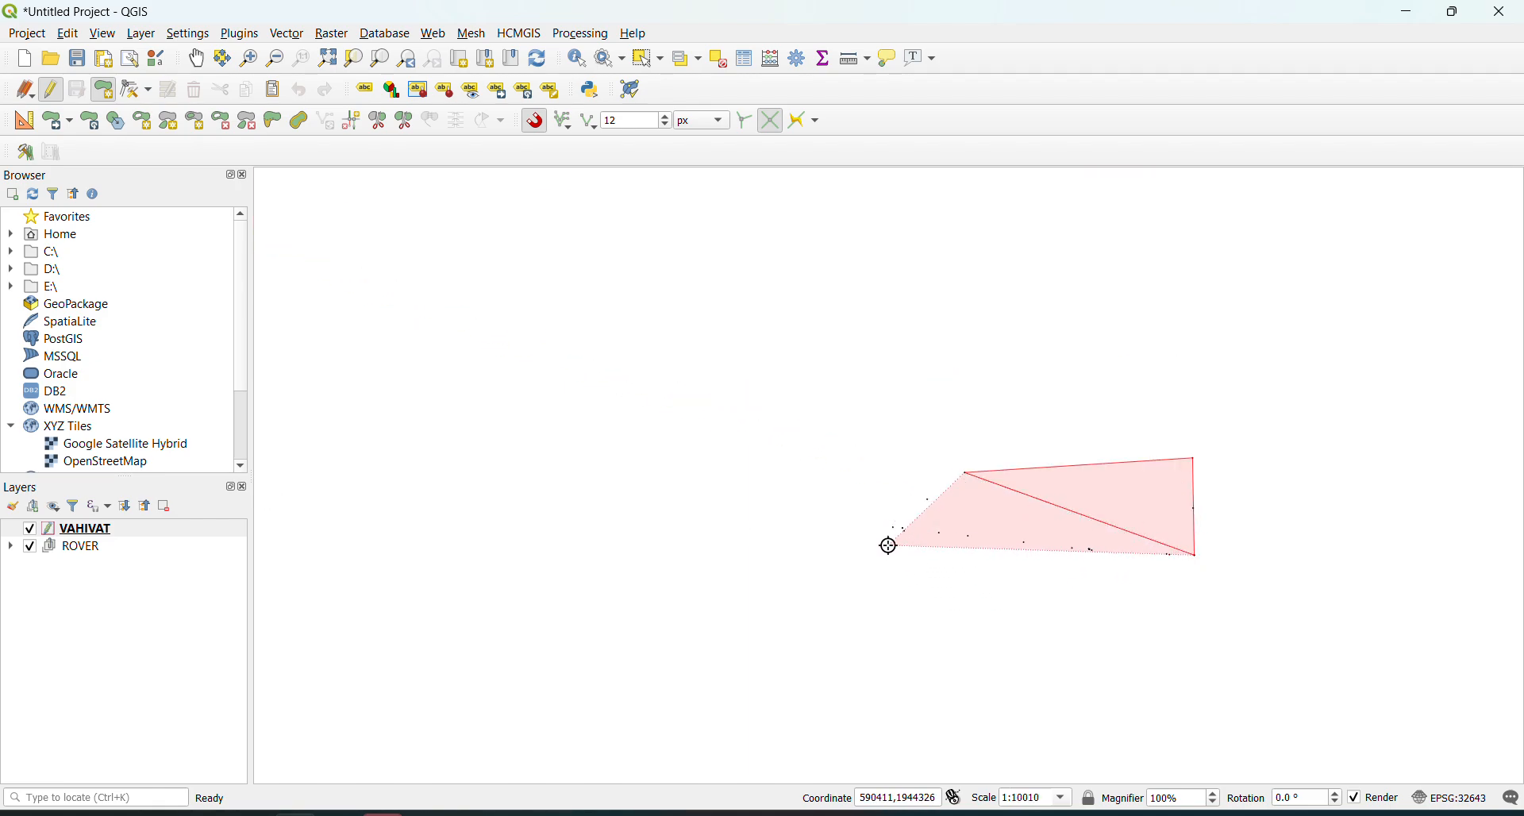
{"action": "scroll", "coordinate": [891, 543], "scroll_direction": "up", "scroll_amount": 3}
{"action": "scroll", "coordinate": [1183, 274], "scroll_direction": "up", "scroll_amount": 4}
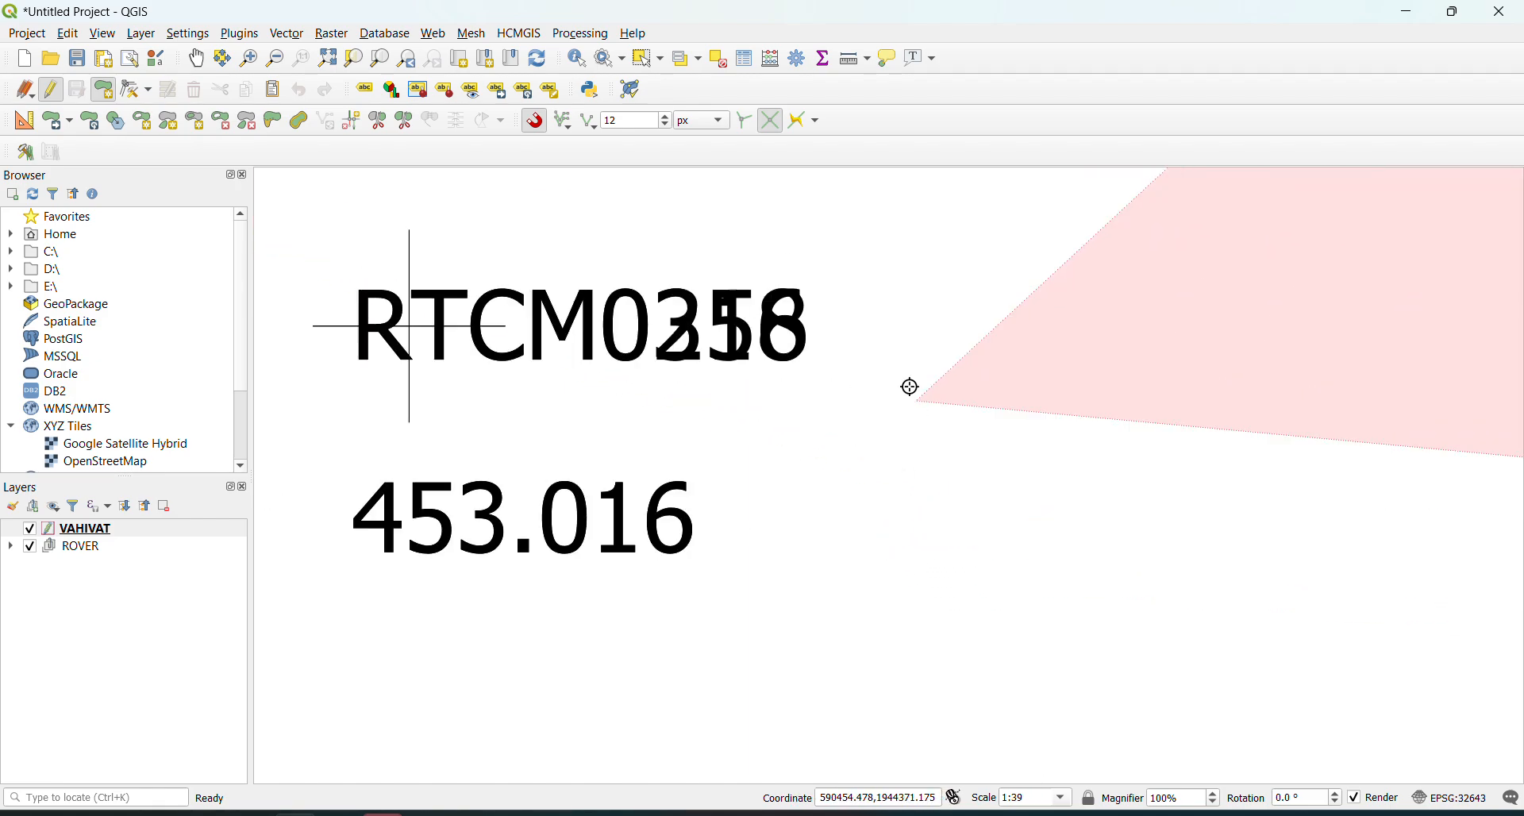
{"action": "scroll", "coordinate": [873, 293], "scroll_direction": "down", "scroll_amount": 2}
{"action": "scroll", "coordinate": [878, 493], "scroll_direction": "up", "scroll_amount": 2}
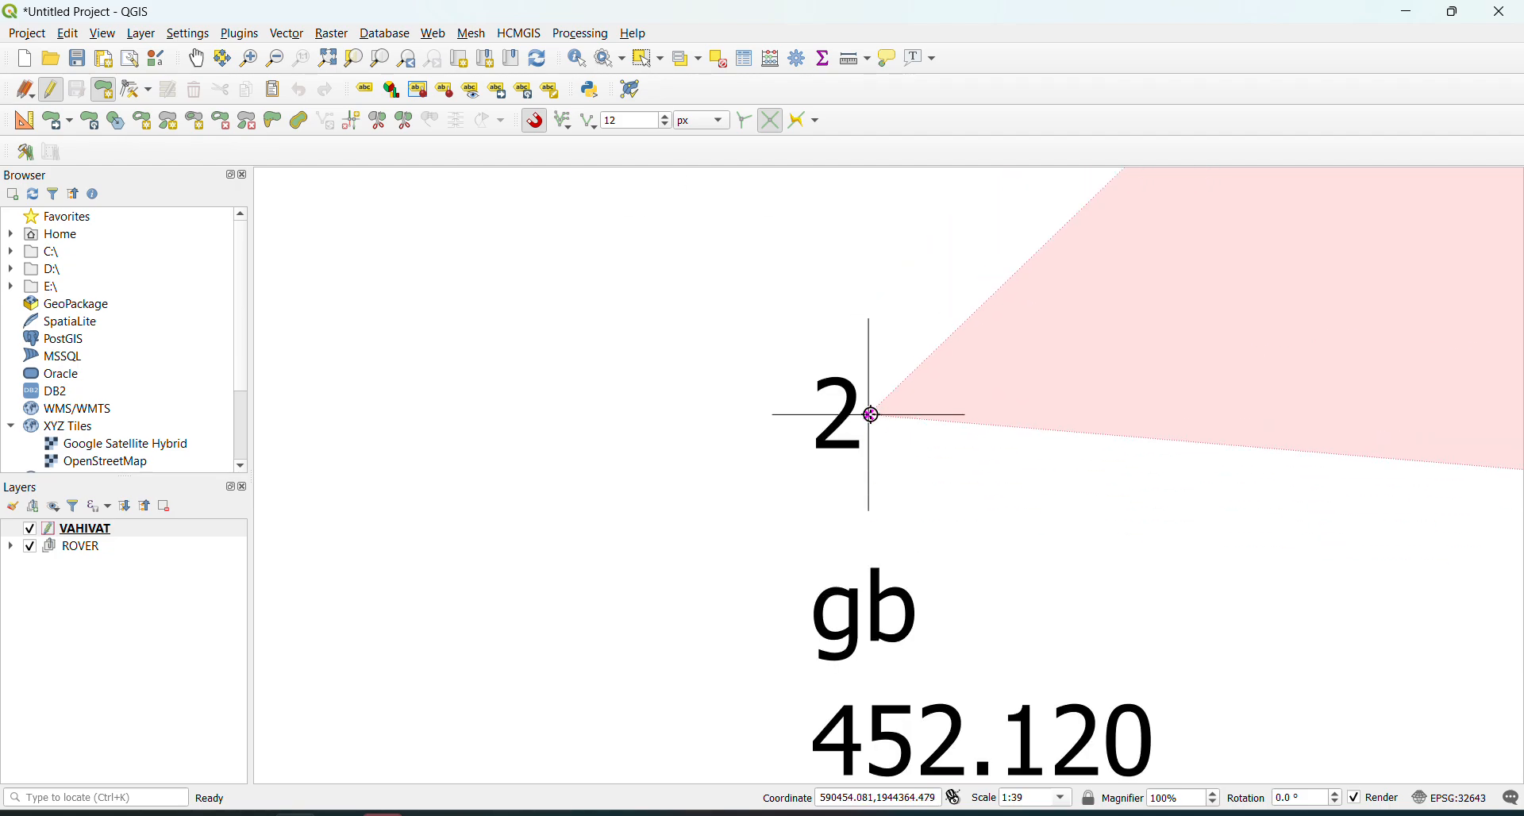
{"action": "left_click", "coordinate": [871, 416]}
- Add a polygon vertex at survey point 1, the westernmost gb point
{"action": "scroll", "coordinate": [895, 552], "scroll_direction": "down", "scroll_amount": 2}
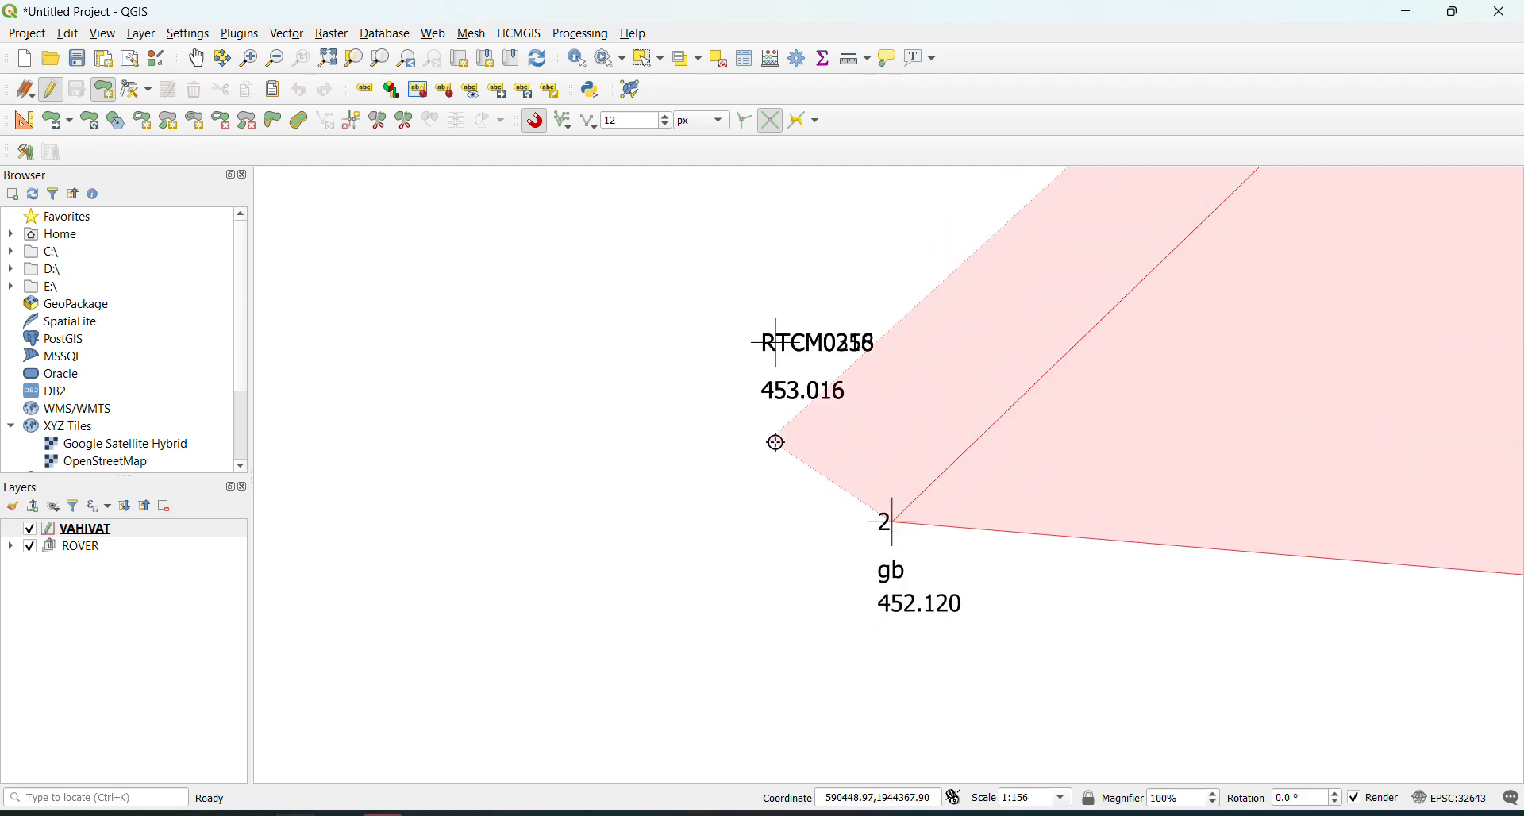
{"action": "scroll", "coordinate": [1036, 514], "scroll_direction": "down", "scroll_amount": 2}
{"action": "scroll", "coordinate": [818, 465], "scroll_direction": "up", "scroll_amount": 4}
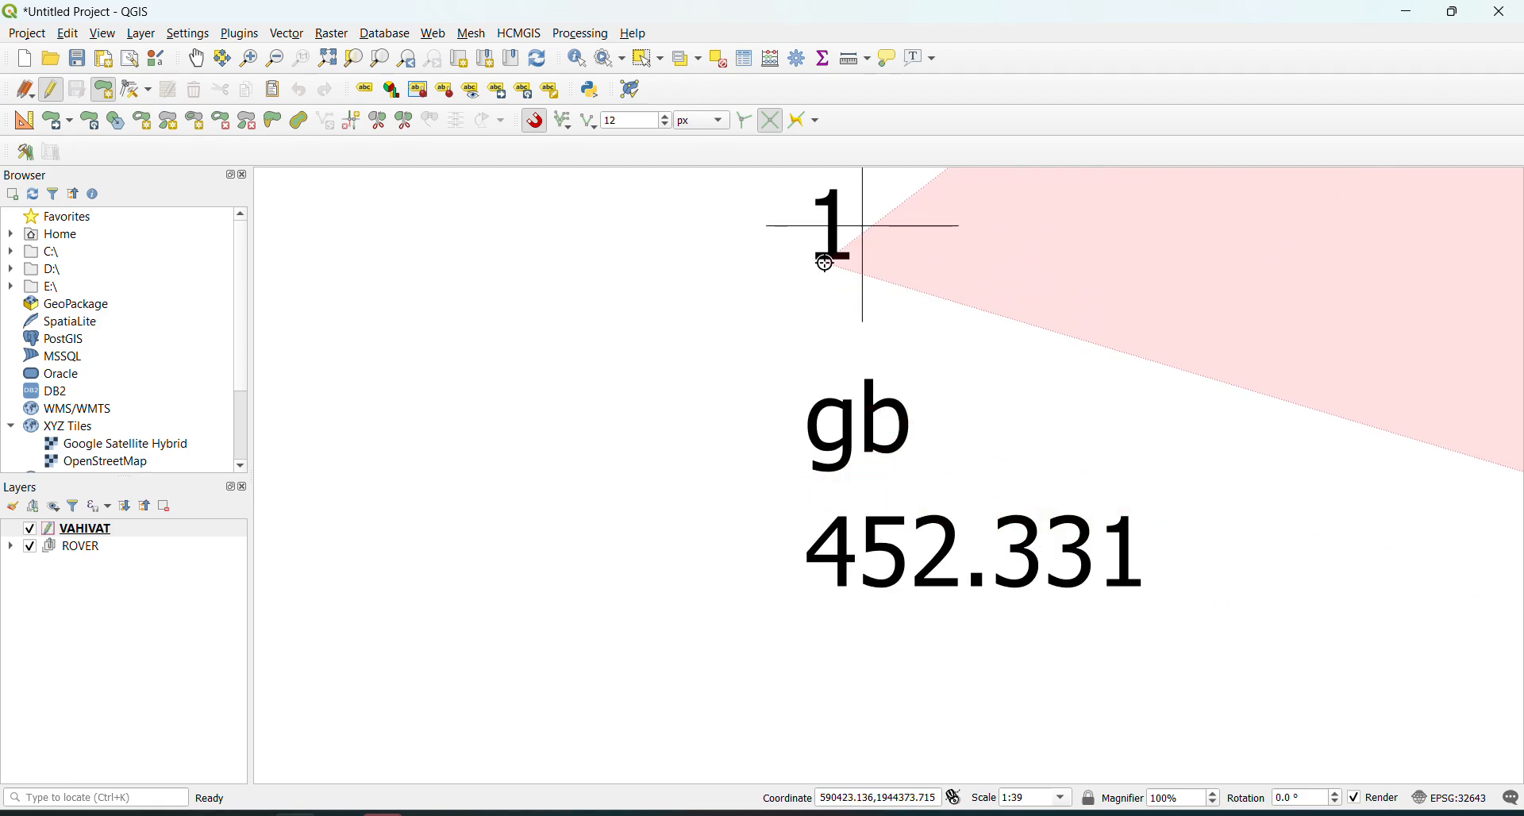
{"action": "left_click", "coordinate": [847, 236]}
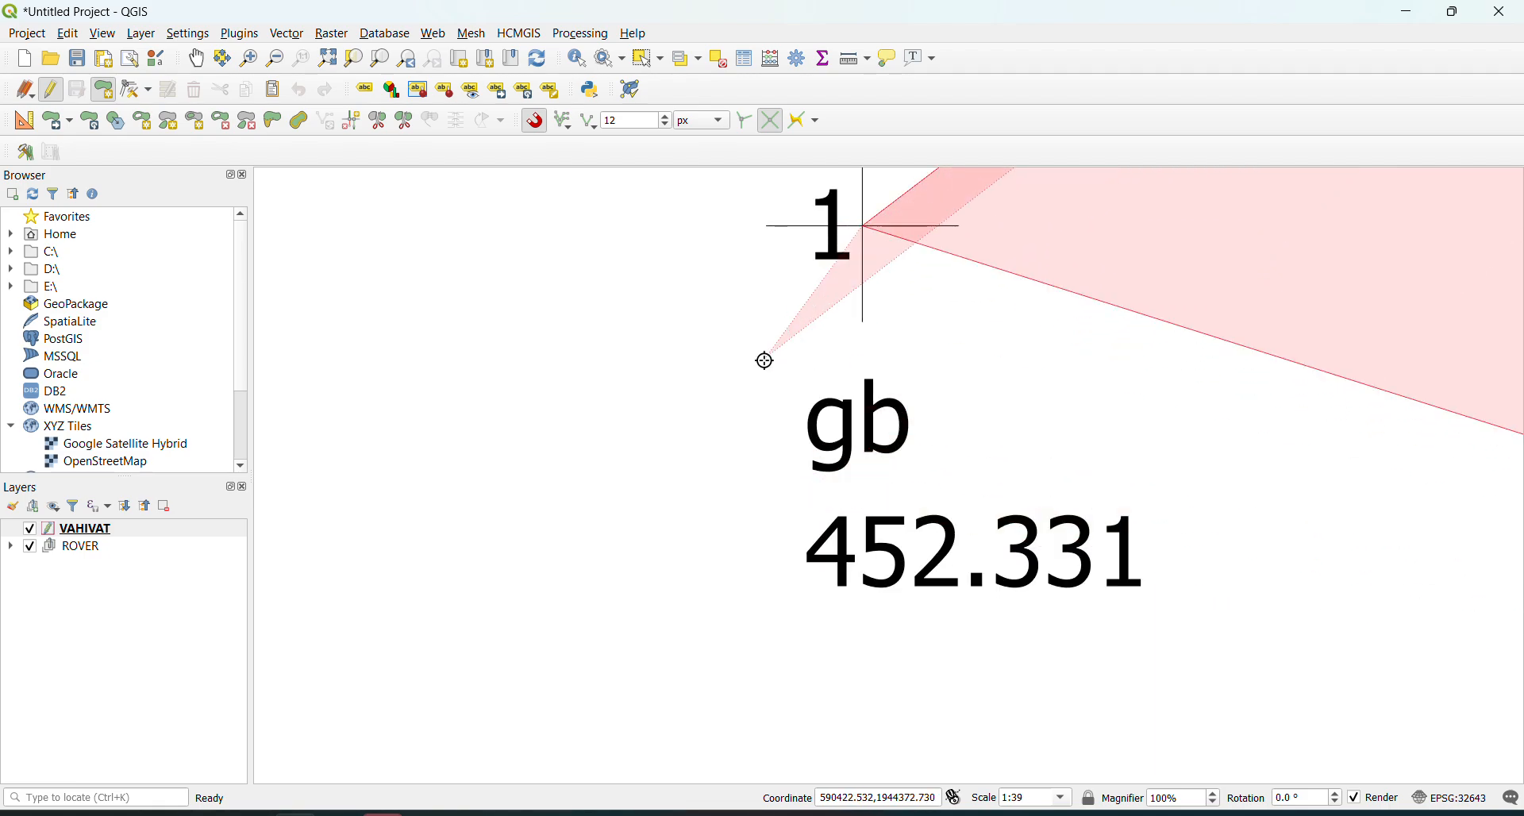
- Add the last polygon vertex at survey point 21 on the northwest edge and finish the feature with id 1
{"action": "scroll", "coordinate": [725, 502], "scroll_direction": "down", "scroll_amount": 5}
{"action": "scroll", "coordinate": [725, 503], "scroll_direction": "down", "scroll_amount": 3}
{"action": "scroll", "coordinate": [742, 460], "scroll_direction": "up", "scroll_amount": 3}
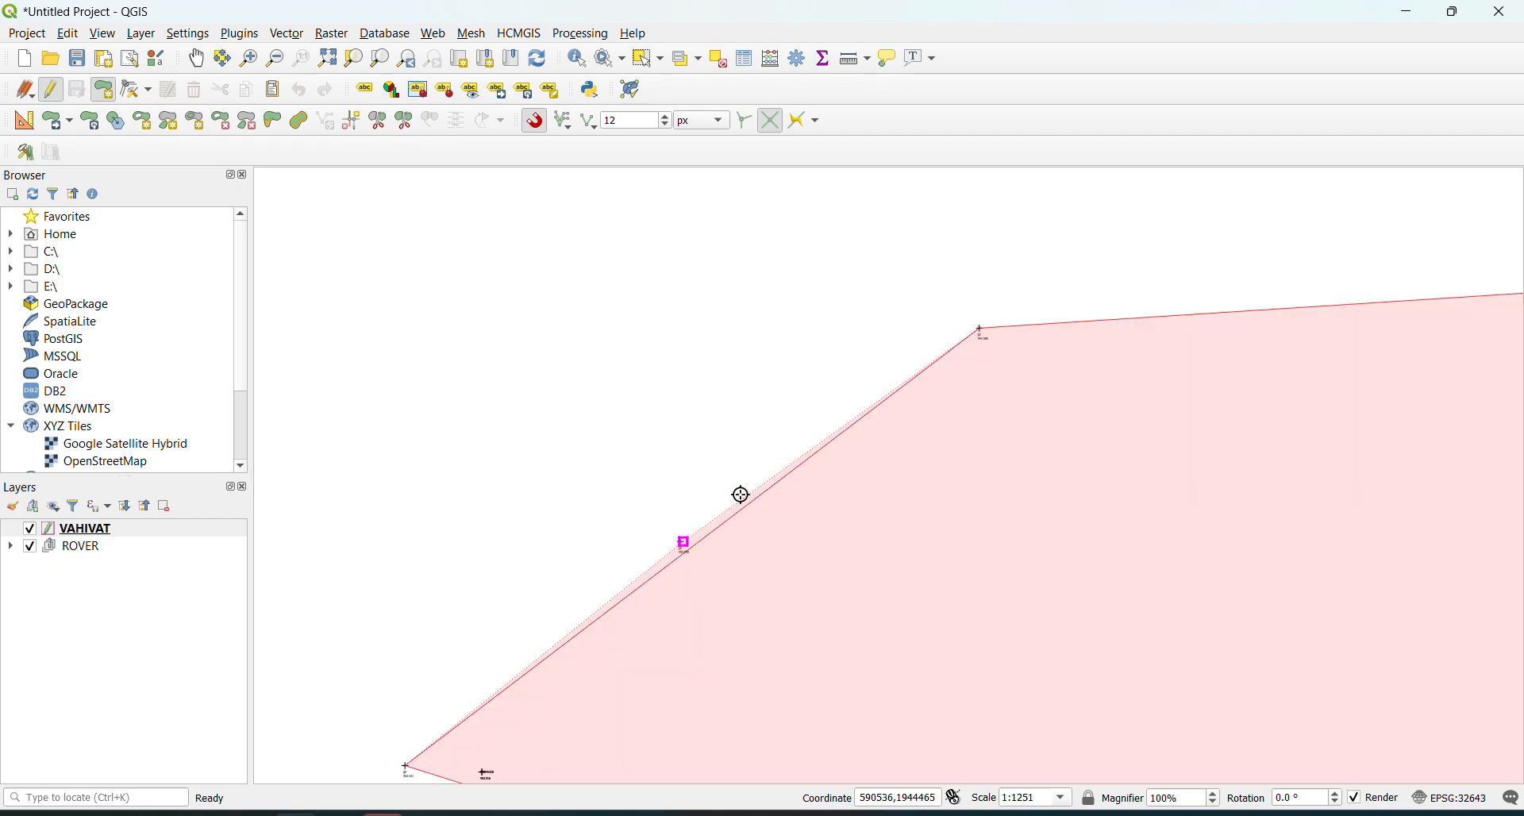
{"action": "scroll", "coordinate": [663, 512], "scroll_direction": "up", "scroll_amount": 2}
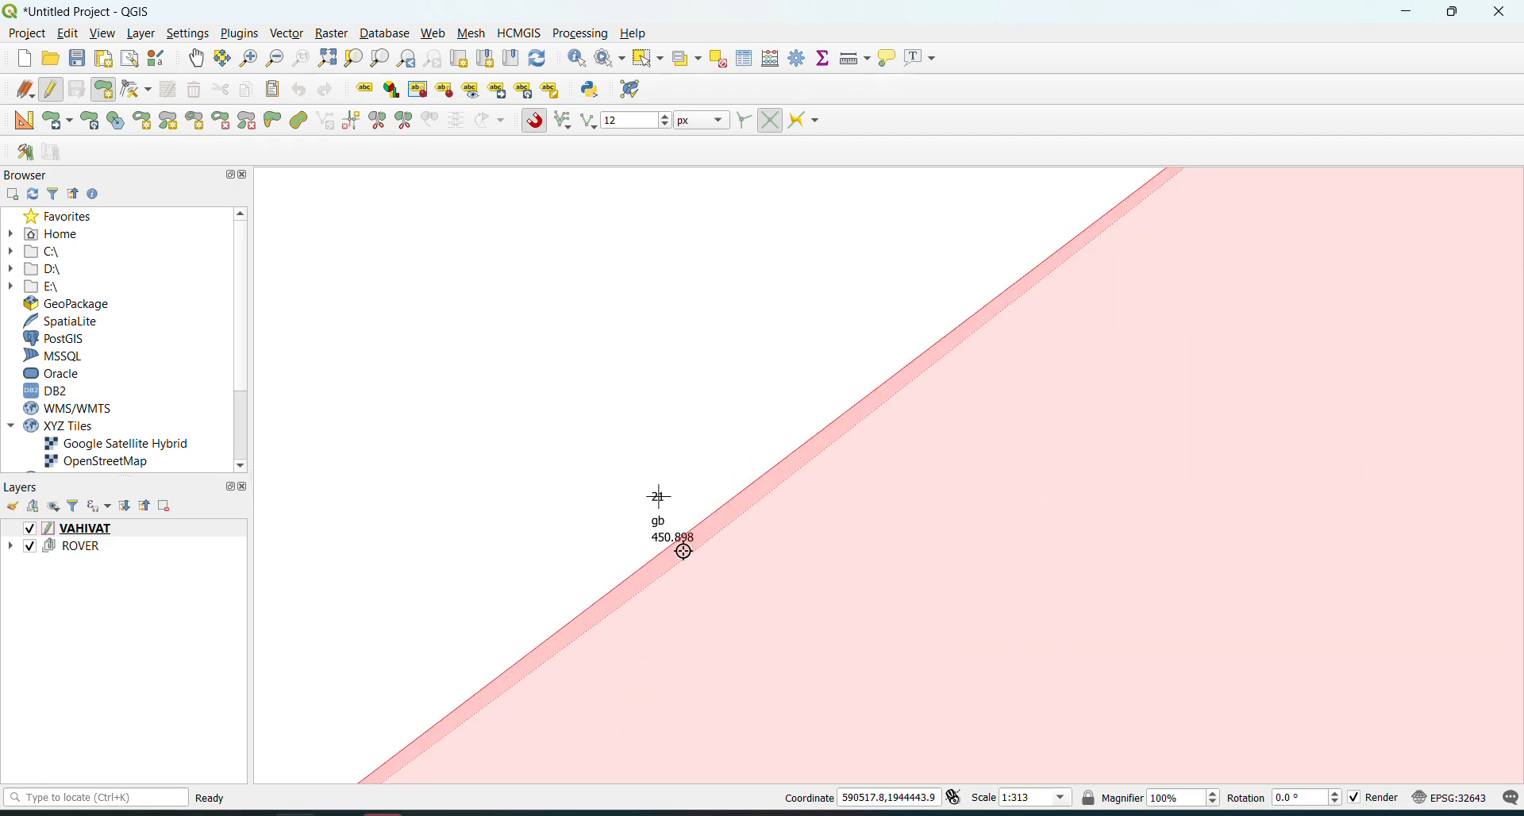
{"action": "scroll", "coordinate": [671, 520], "scroll_direction": "up", "scroll_amount": 3}
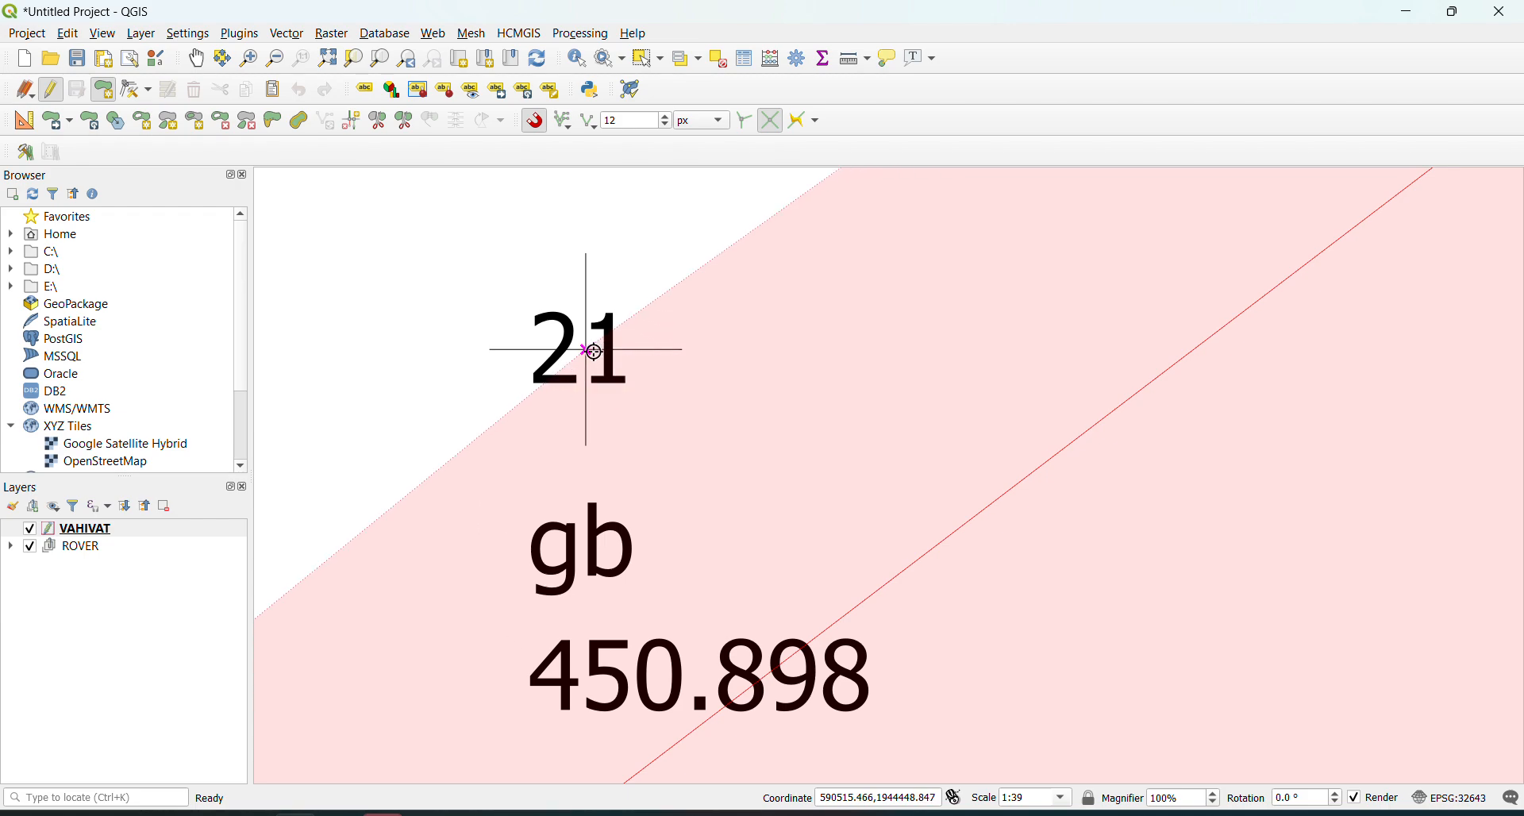
{"action": "right_click", "coordinate": [594, 350]}
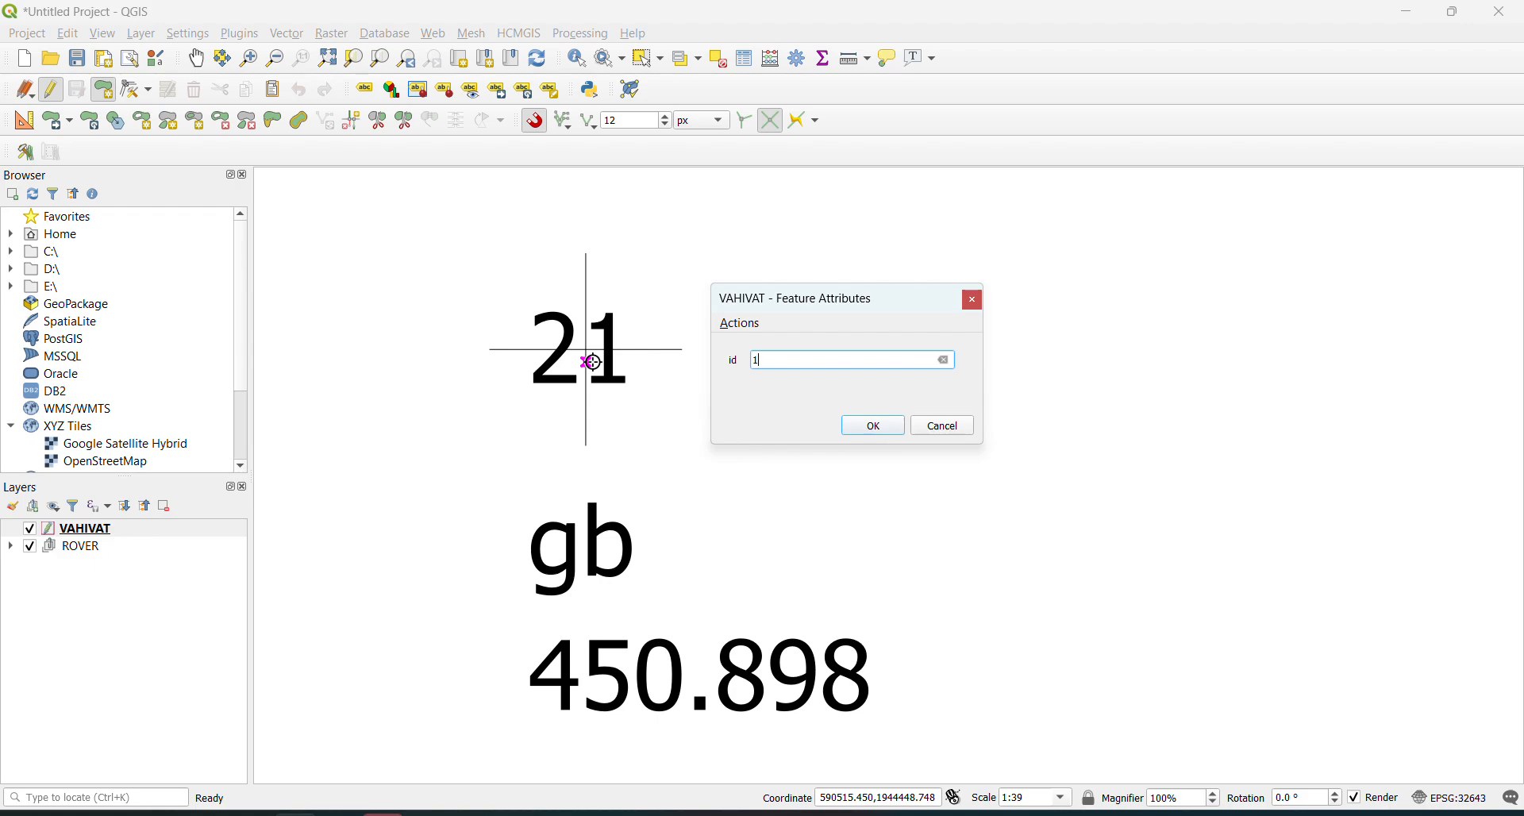
{"action": "left_click", "coordinate": [881, 427]}
- Stop editing the VAHIVAT layer with its changes saved, and hide the VAHIVAT and ROVER layers
{"action": "scroll", "coordinate": [742, 474], "scroll_direction": "down", "scroll_amount": 2}
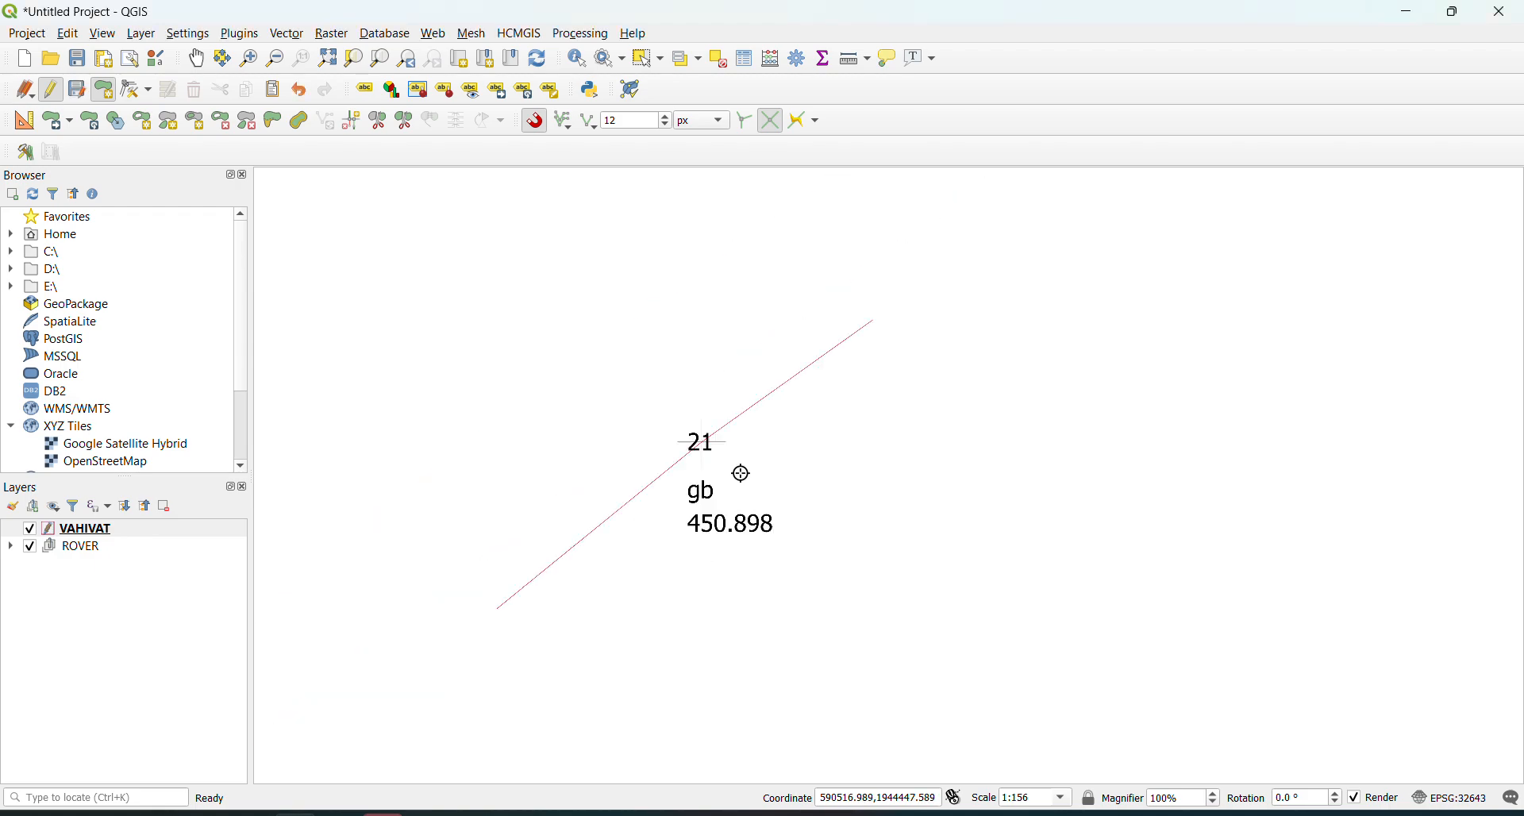
{"action": "scroll", "coordinate": [742, 473], "scroll_direction": "down", "scroll_amount": 6}
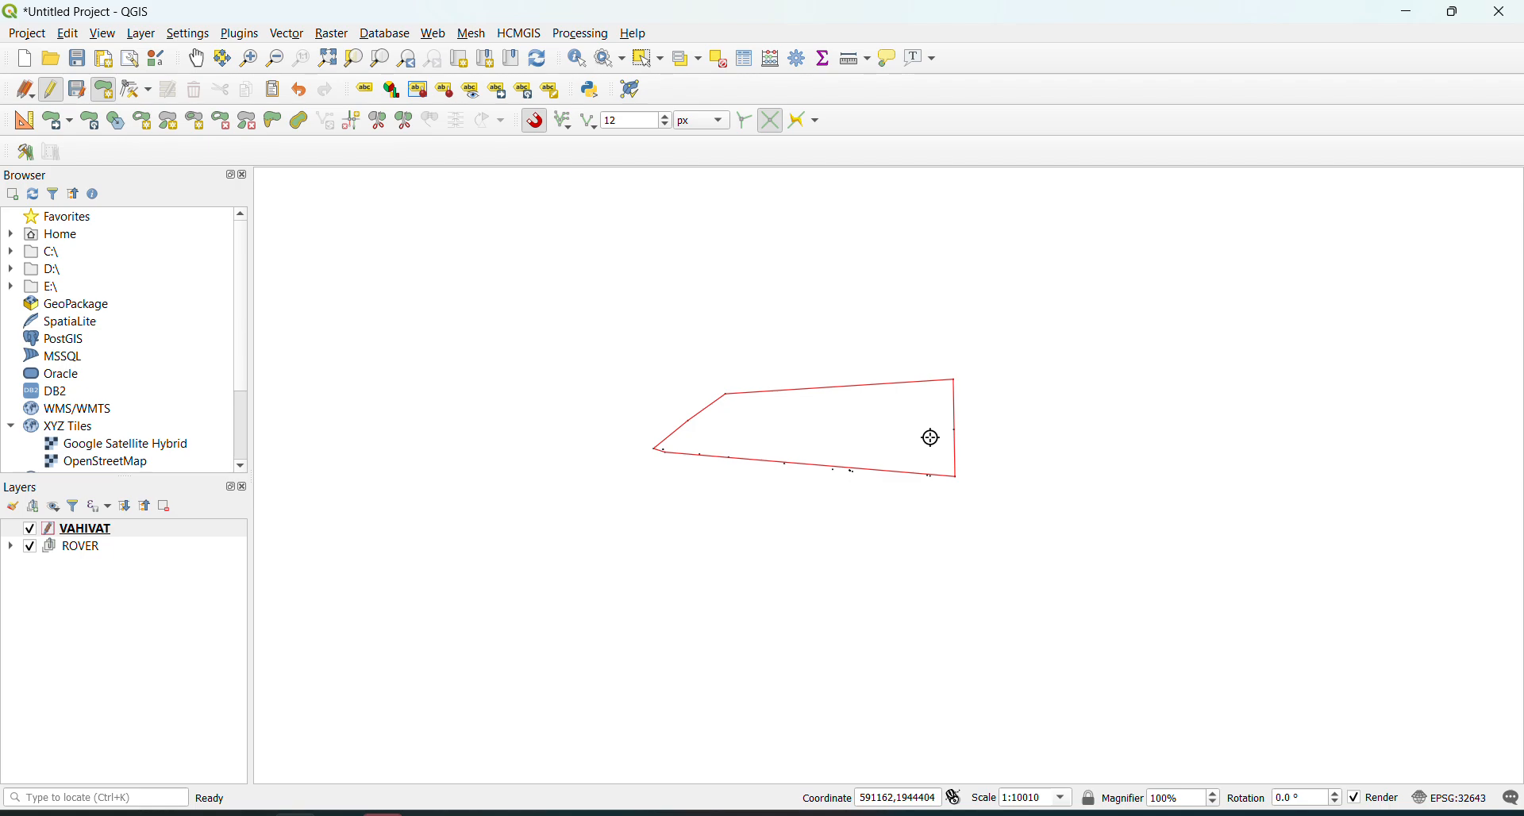
{"action": "left_click", "coordinate": [139, 532]}
{"action": "right_click", "coordinate": [133, 532]}
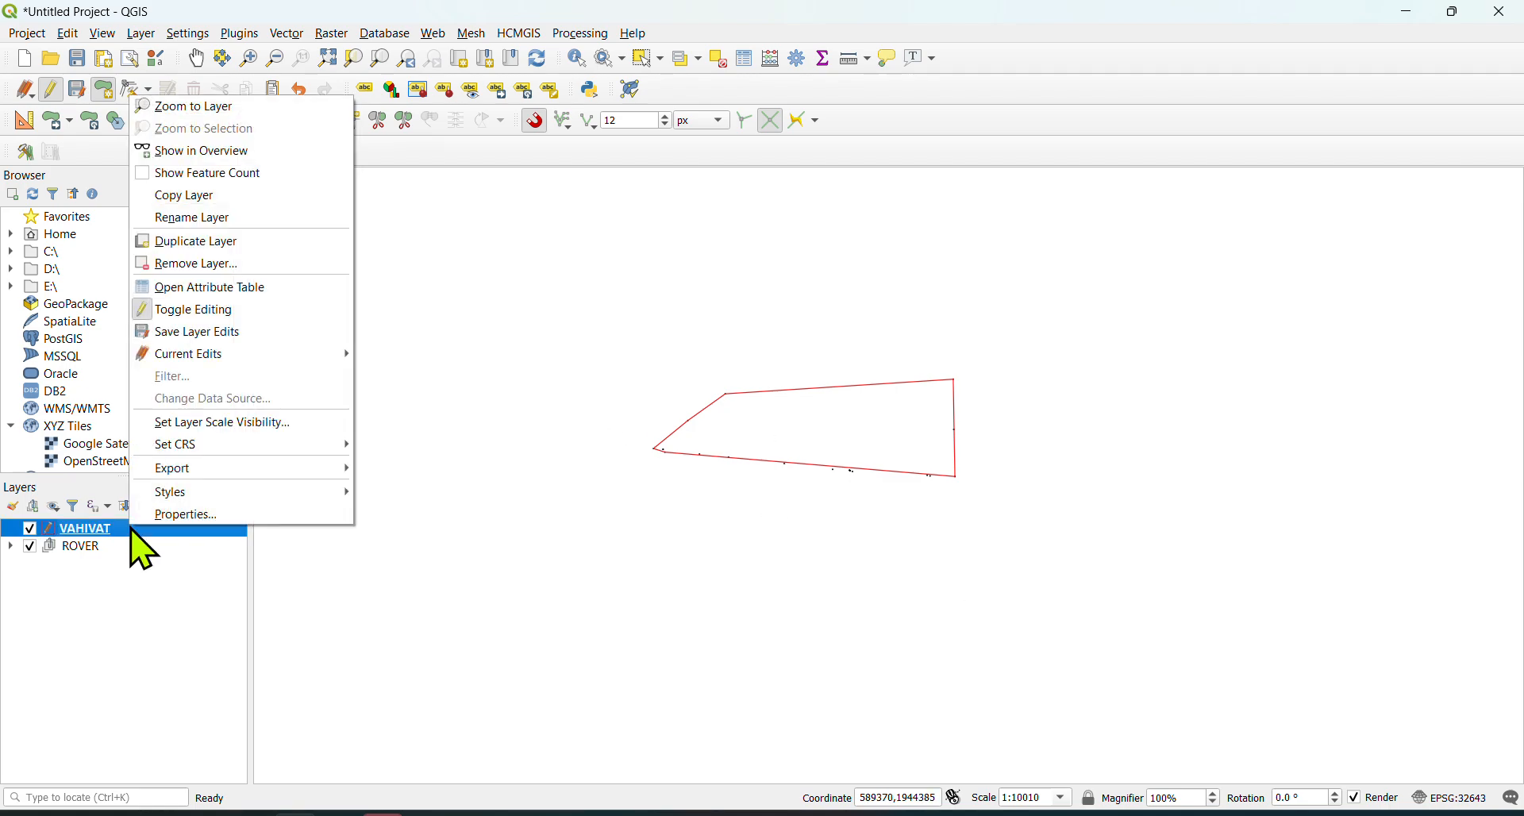
{"action": "left_click", "coordinate": [267, 310]}
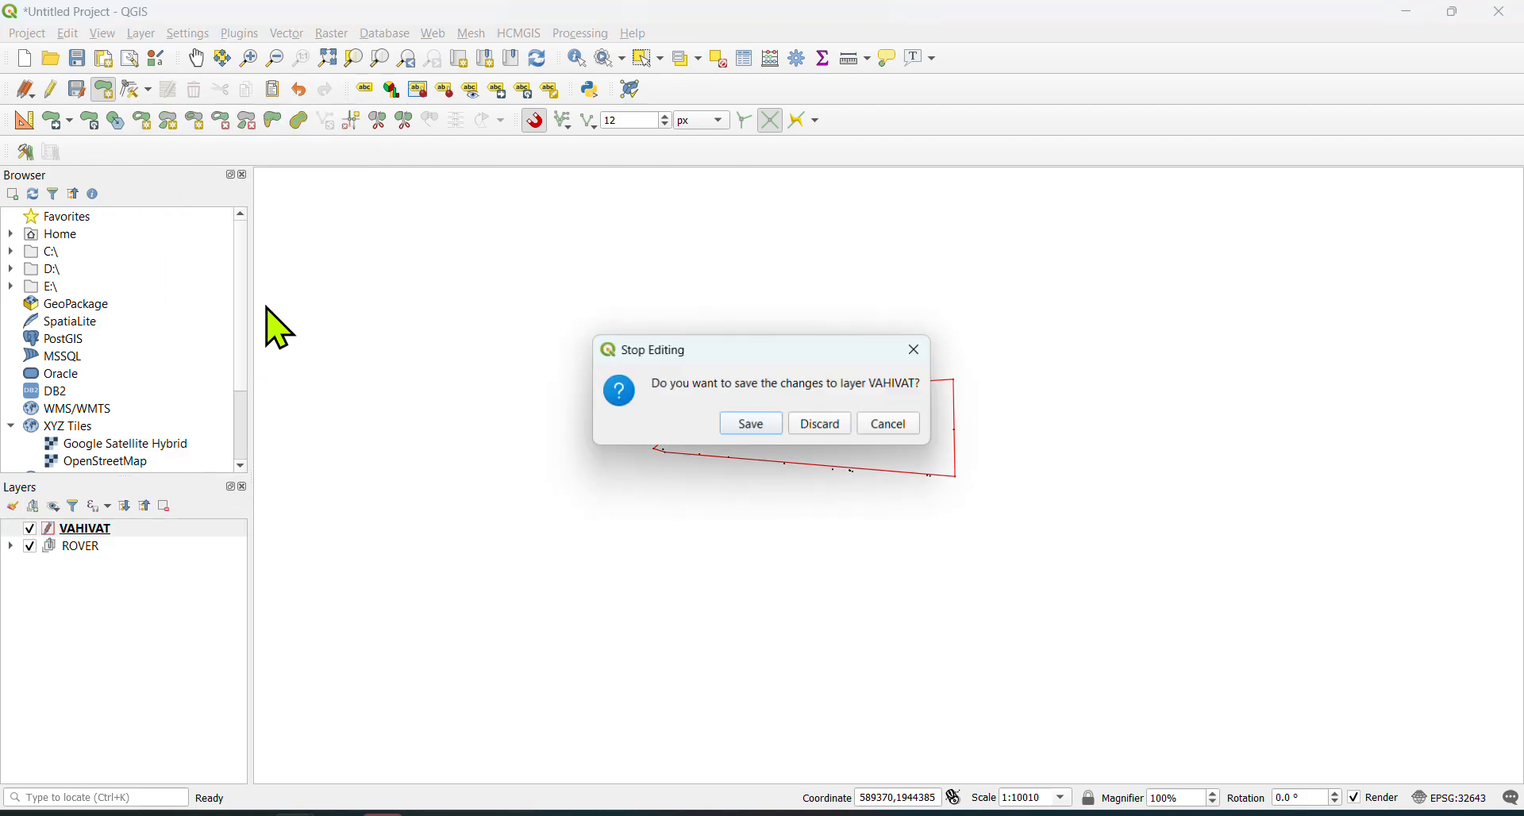
{"action": "left_click", "coordinate": [750, 425]}
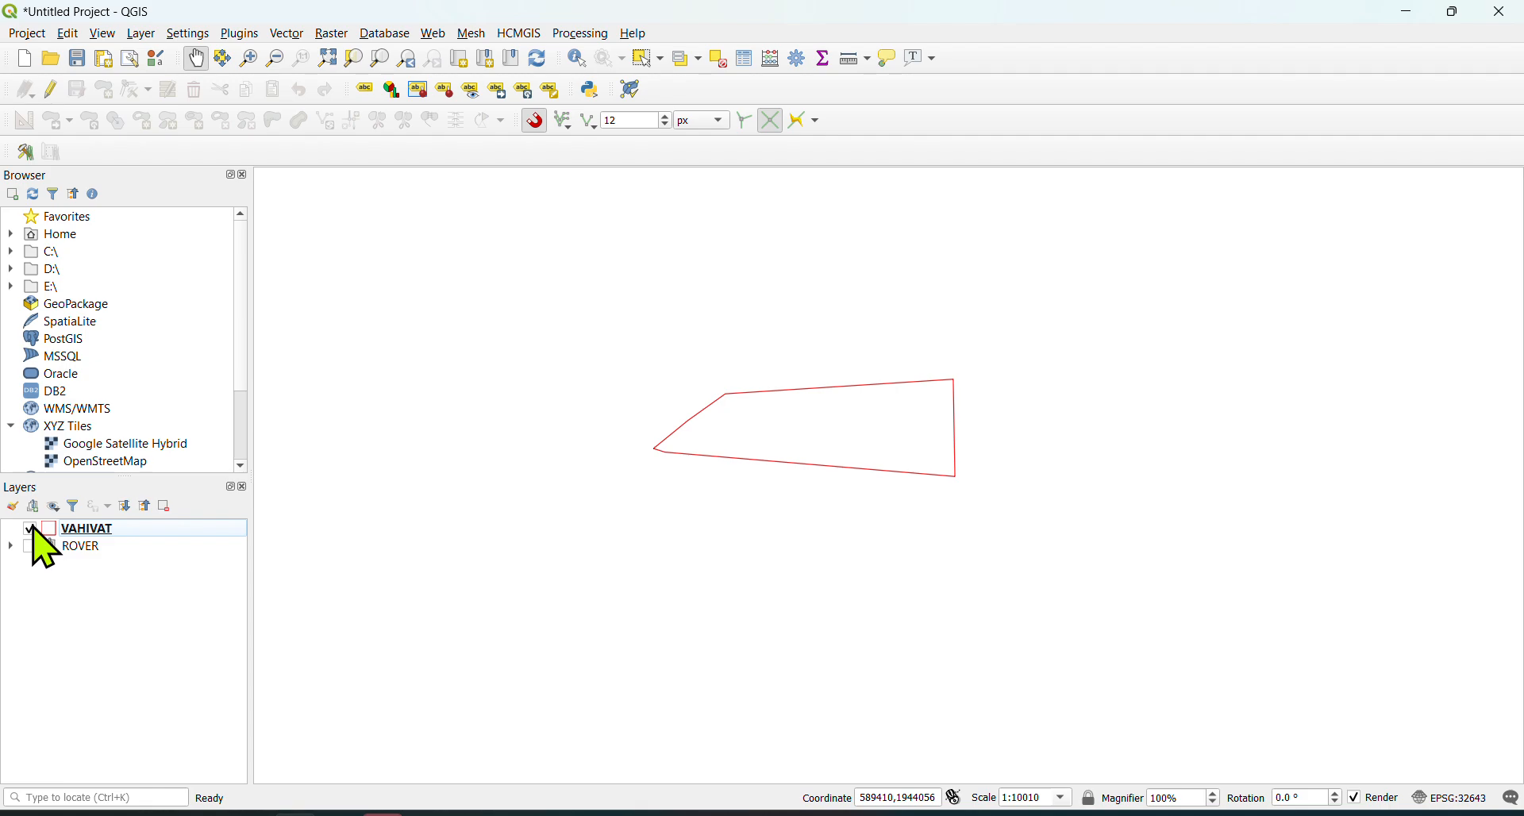
{"action": "left_click", "coordinate": [32, 530]}
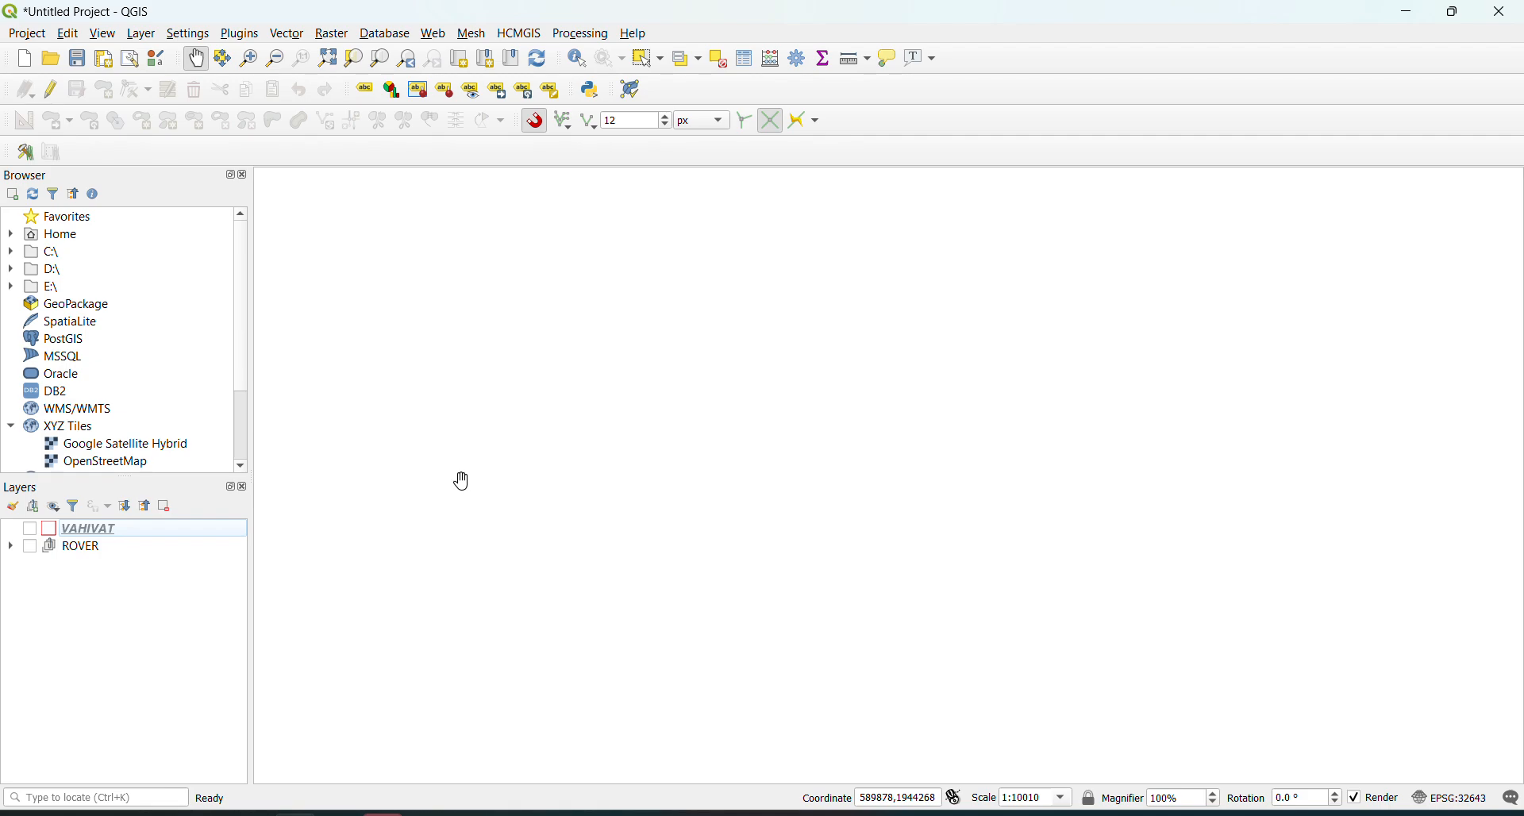
- Start a DWG/DXF import with a new target GeoPackage named TEST2 in the Tipan folder
{"action": "left_click", "coordinate": [27, 33]}
{"action": "mouse_move", "coordinate": [123, 330]}
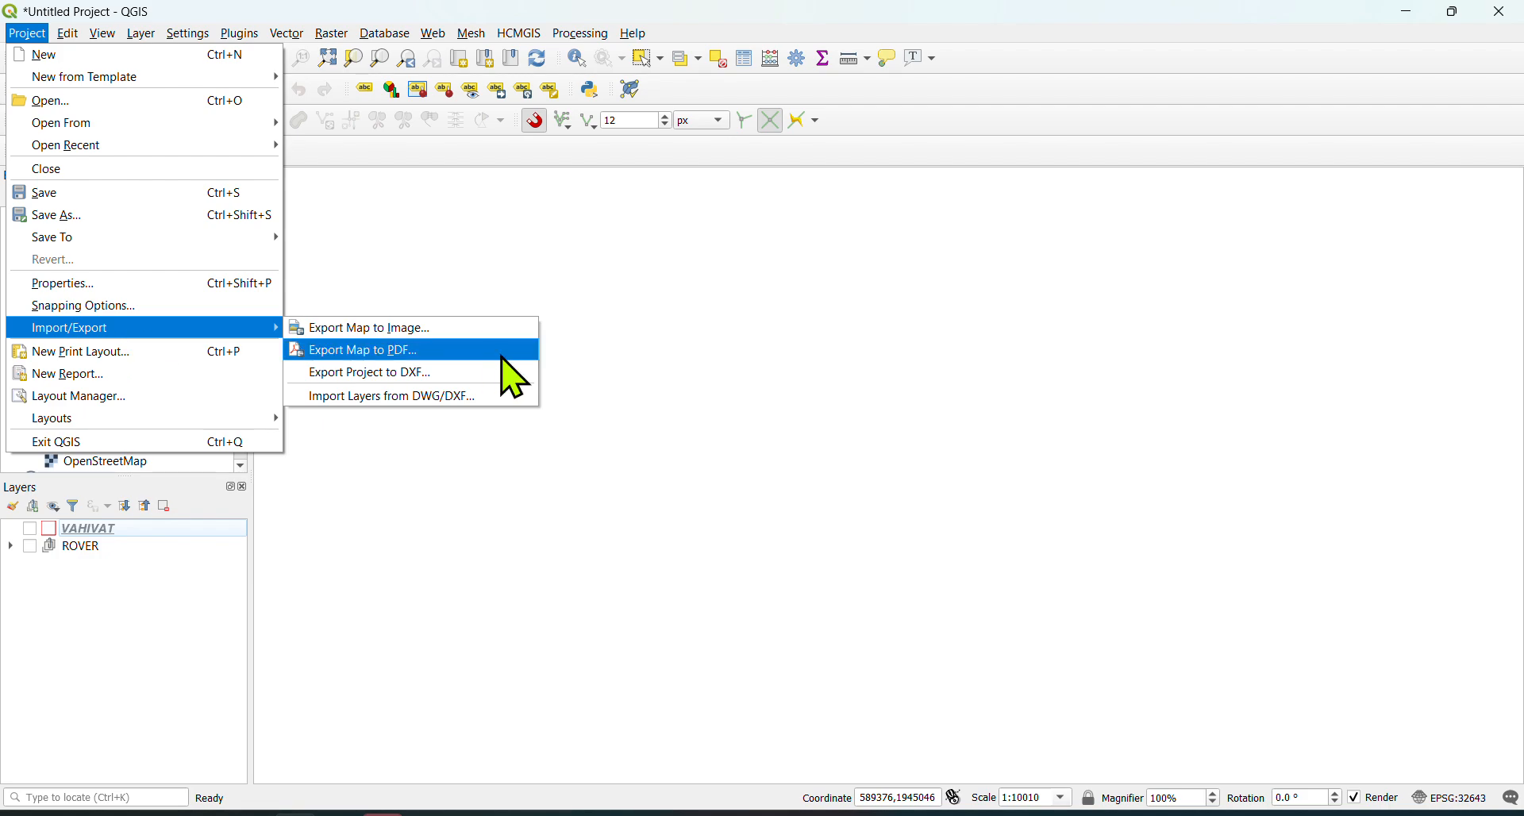
{"action": "left_click", "coordinate": [427, 401]}
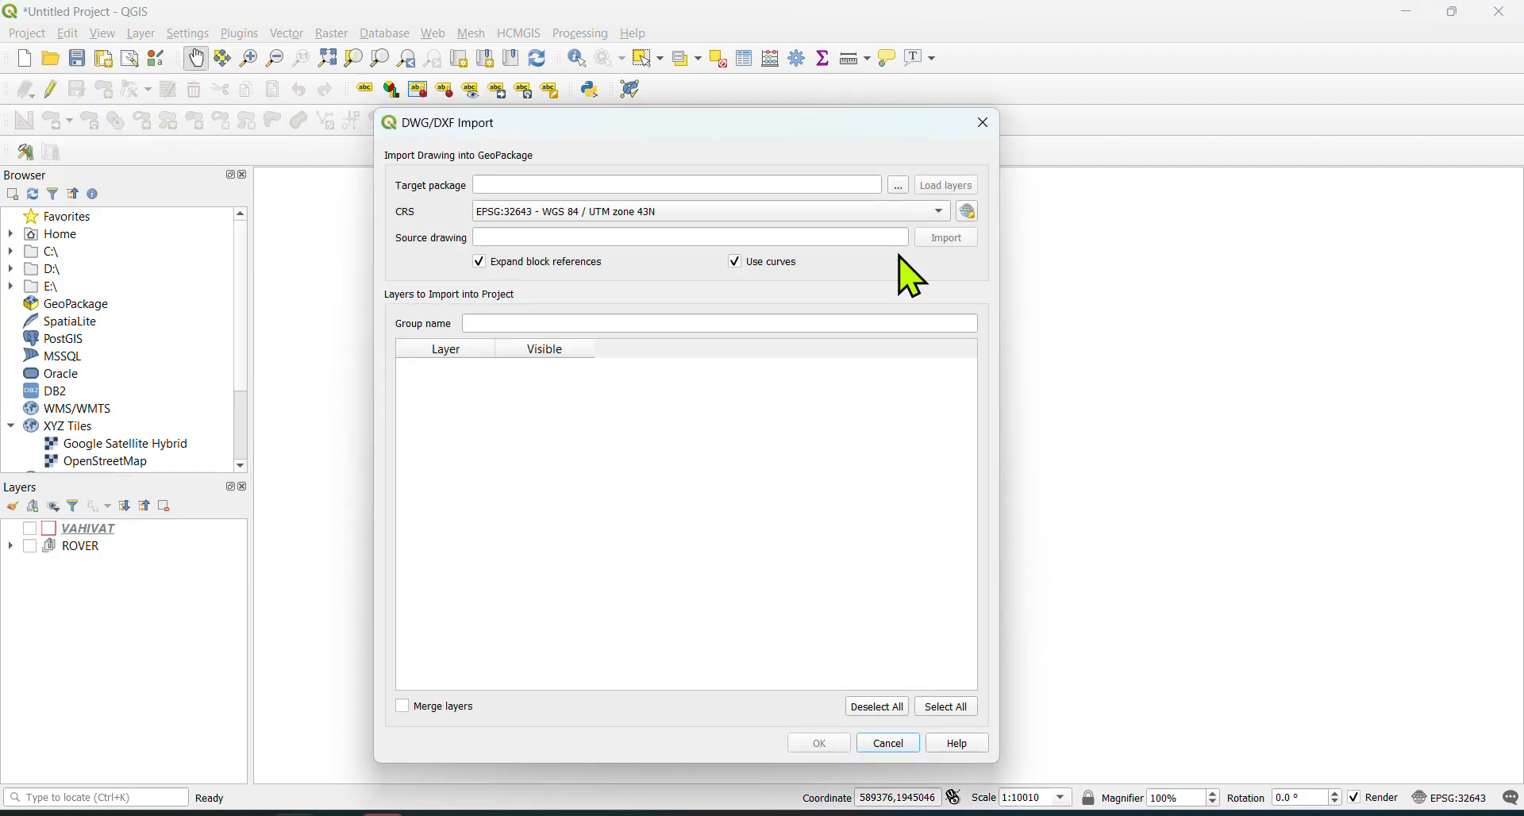
{"action": "left_click", "coordinate": [900, 186]}
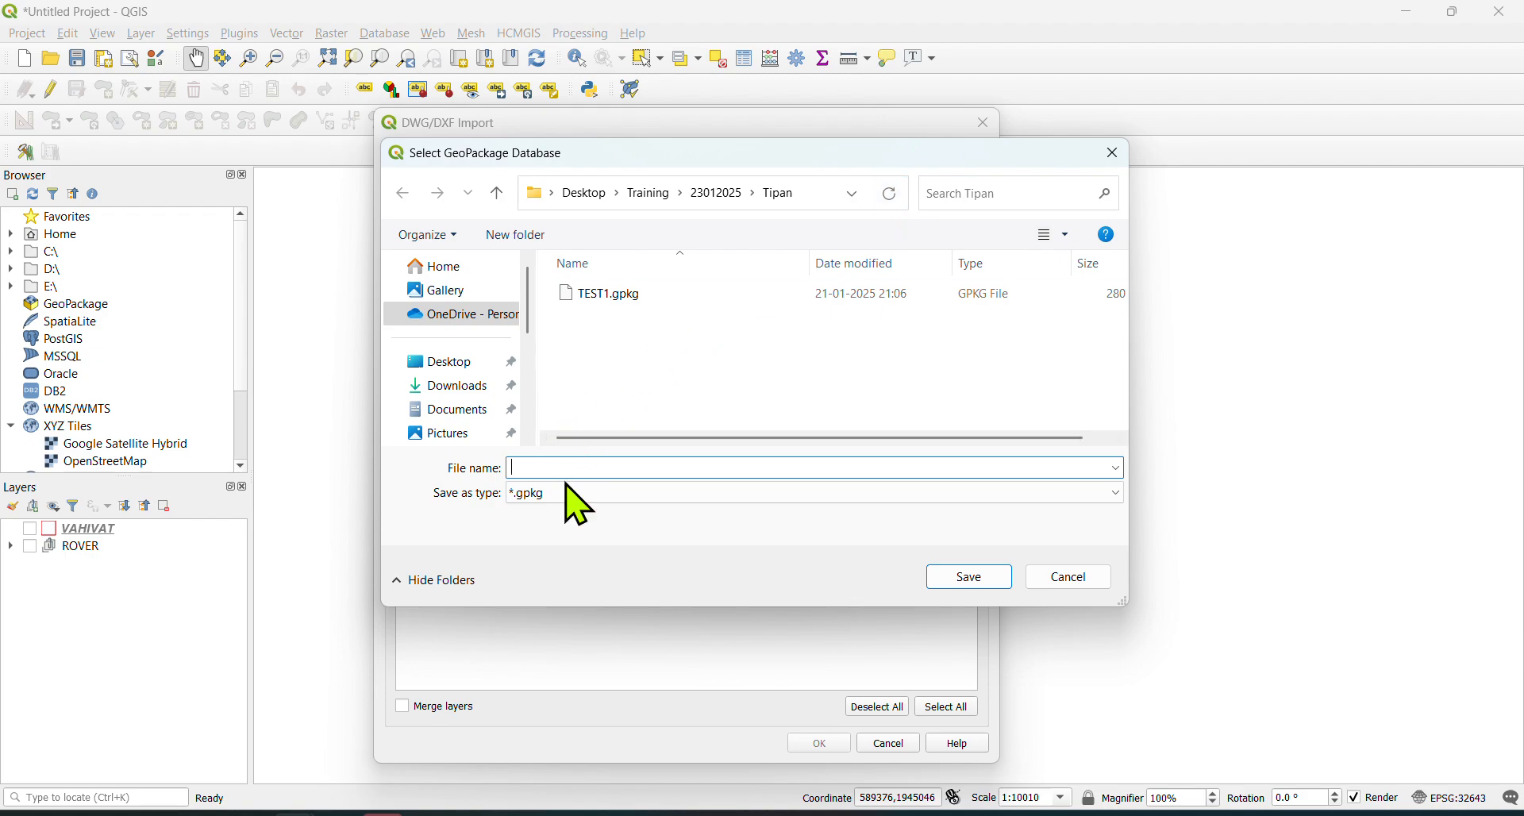
{"action": "type", "text": "TEST2"}
{"action": "left_click", "coordinate": [970, 578]}
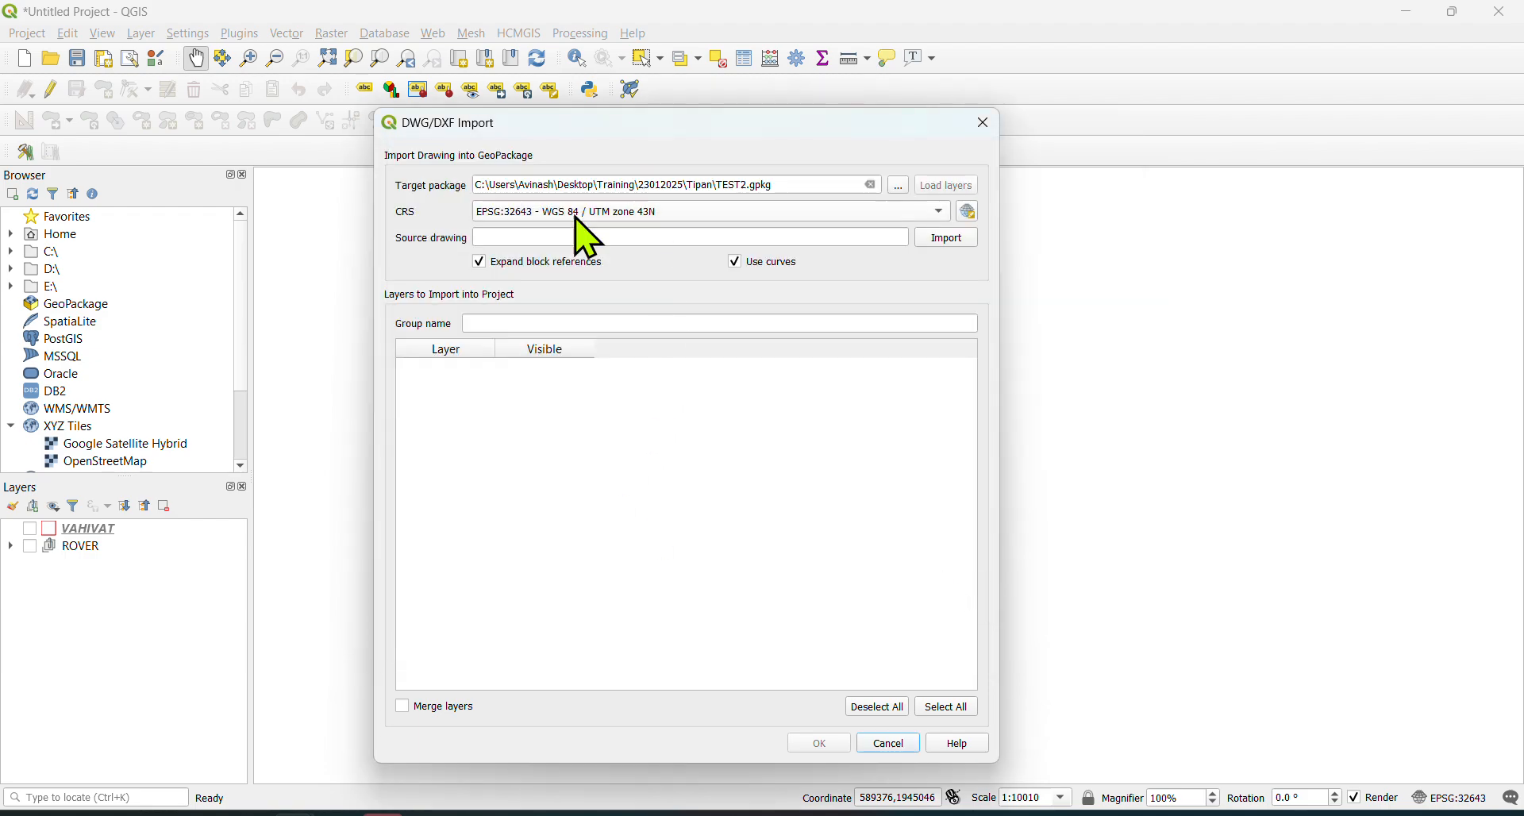
- Import the source drawing nandur 1_2000_record.dwg from the Training/23012025/Tipan folder on the Desktop
{"action": "left_click", "coordinate": [956, 238]}
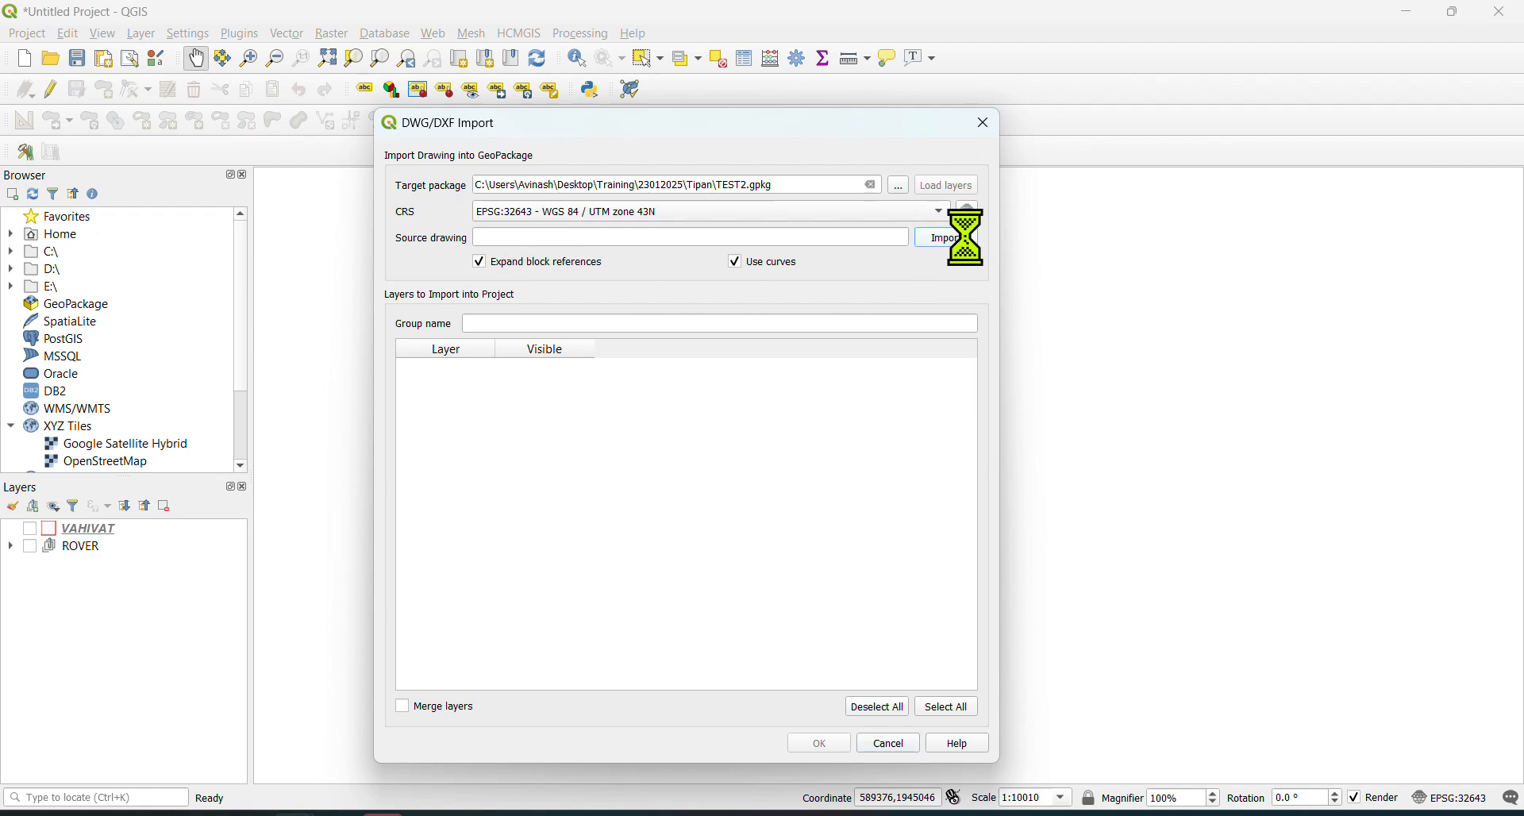
{"action": "left_click", "coordinate": [440, 367]}
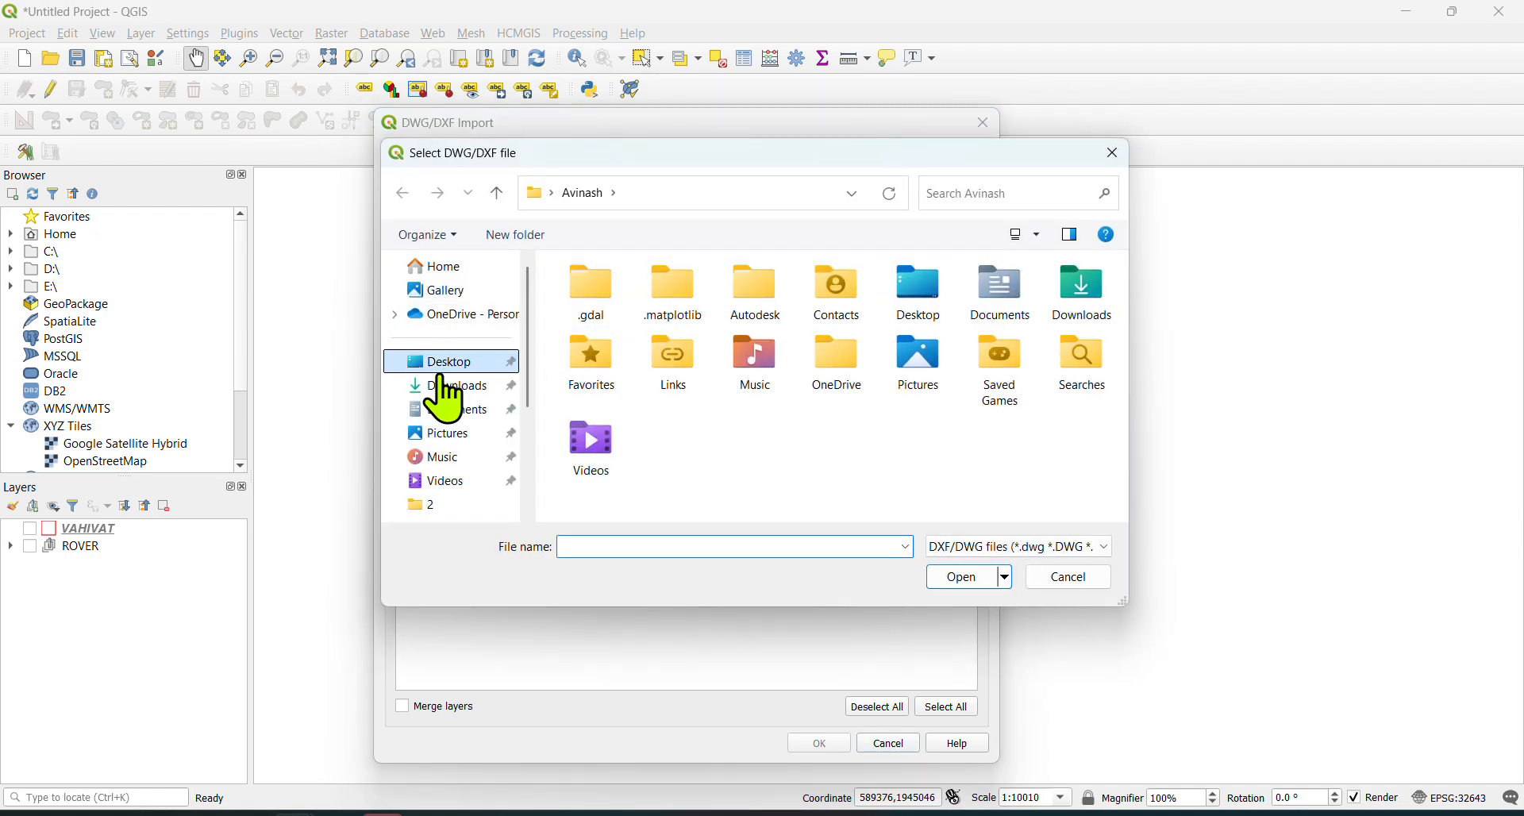
{"action": "double_click", "coordinate": [850, 347]}
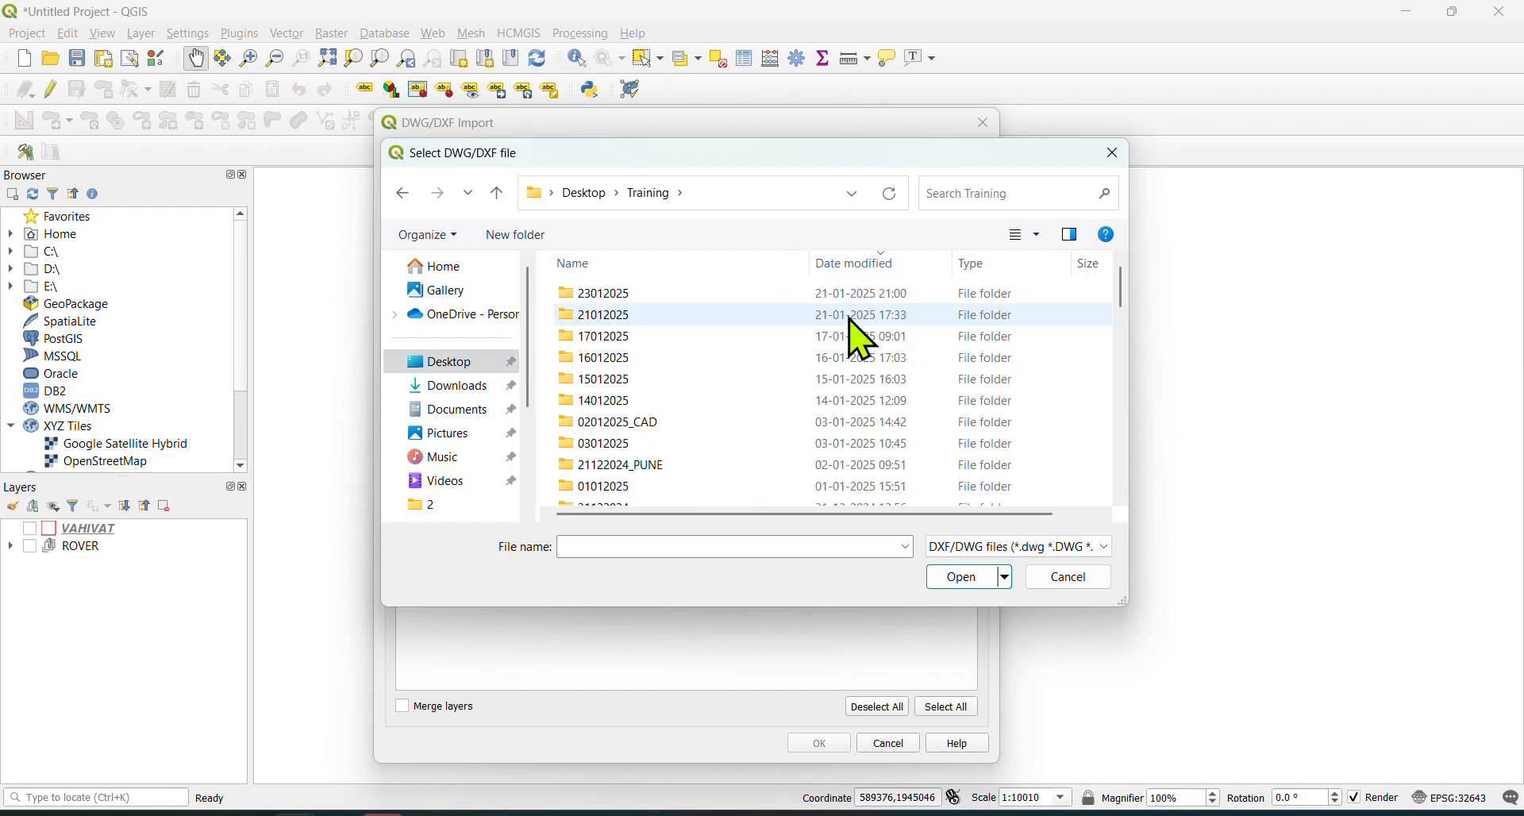
{"action": "double_click", "coordinate": [626, 295]}
{"action": "double_click", "coordinate": [592, 337]}
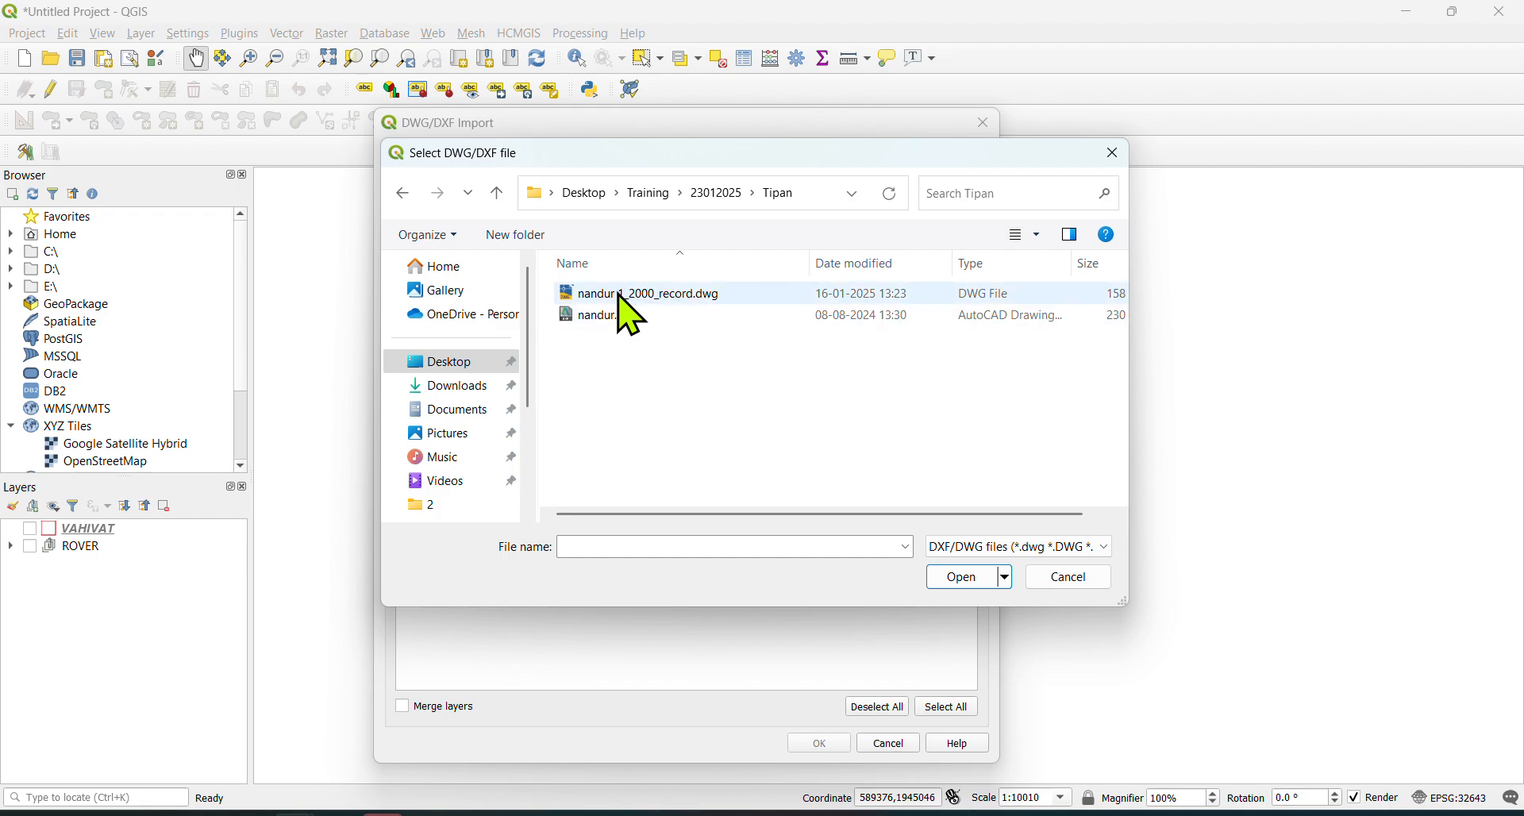
{"action": "double_click", "coordinate": [687, 316]}
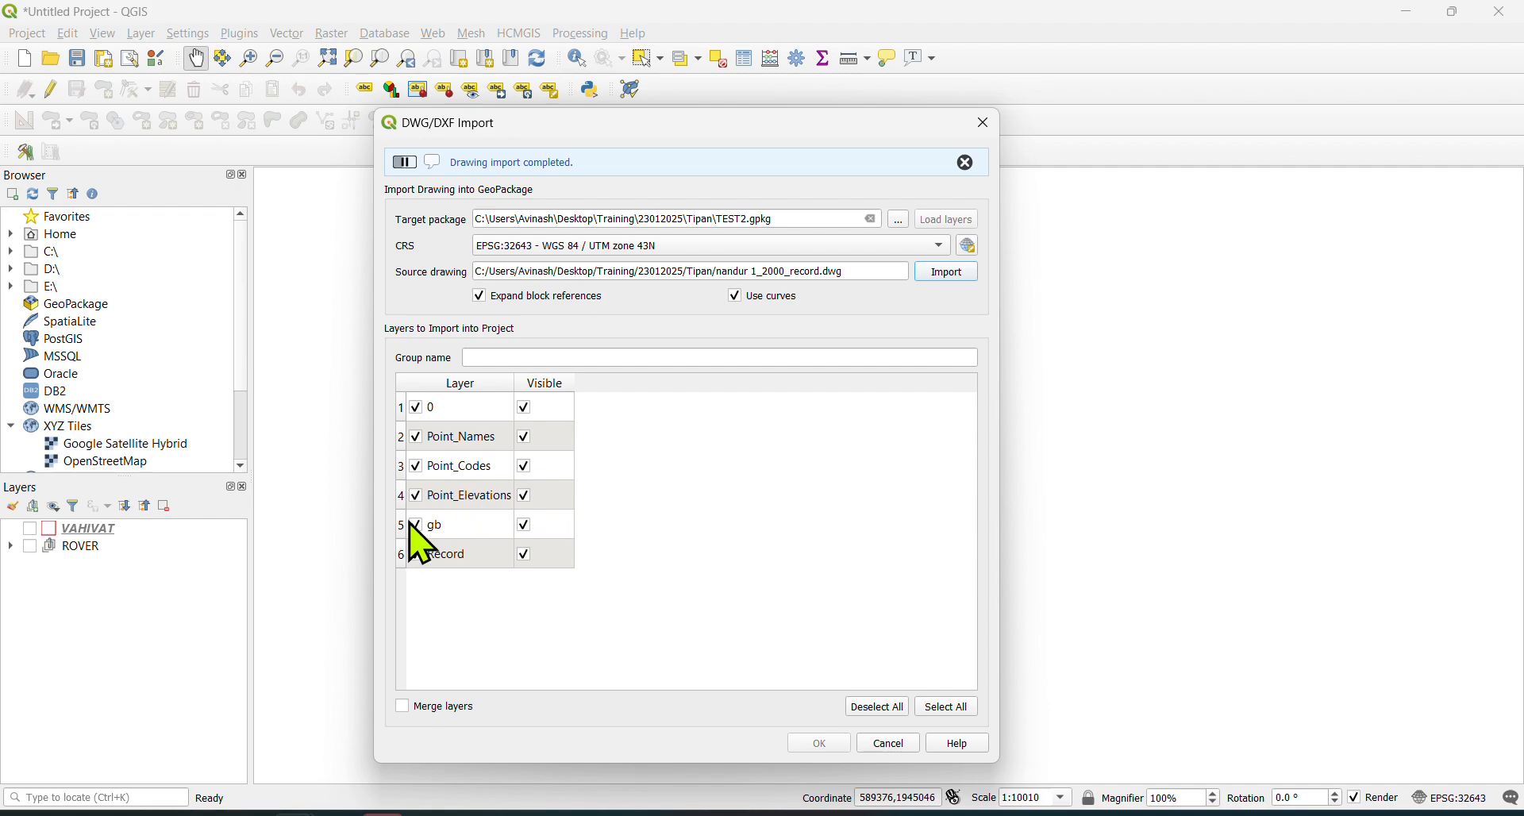
- Load only the Record layer of the drawing into the project, visible, under the group name TIPAN
{"action": "left_click", "coordinate": [877, 708]}
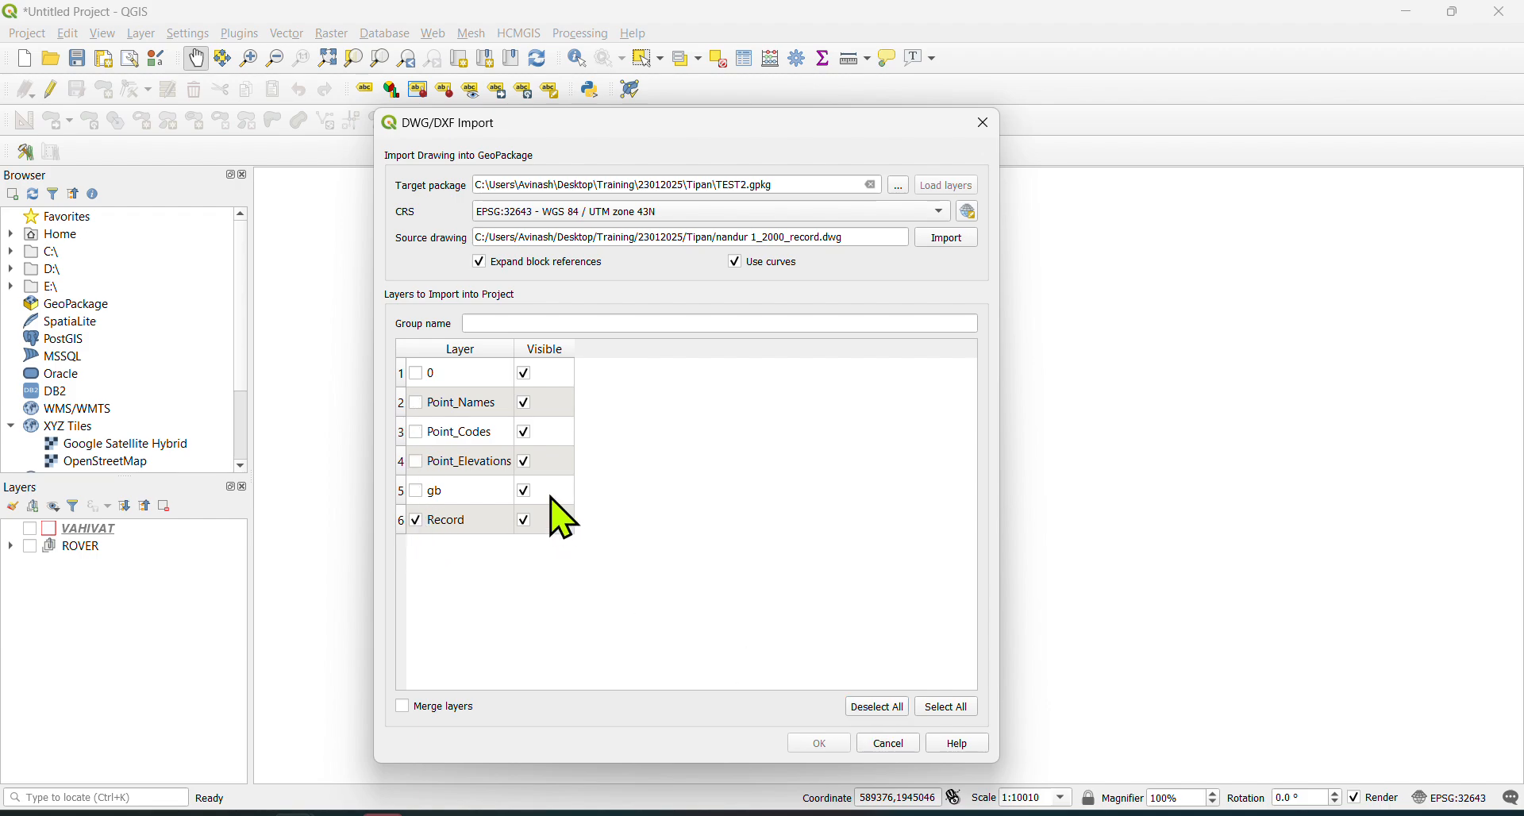
{"action": "left_click", "coordinate": [524, 462]}
{"action": "left_click", "coordinate": [524, 404]}
{"action": "left_click", "coordinate": [524, 374]}
{"action": "left_click", "coordinate": [555, 323]}
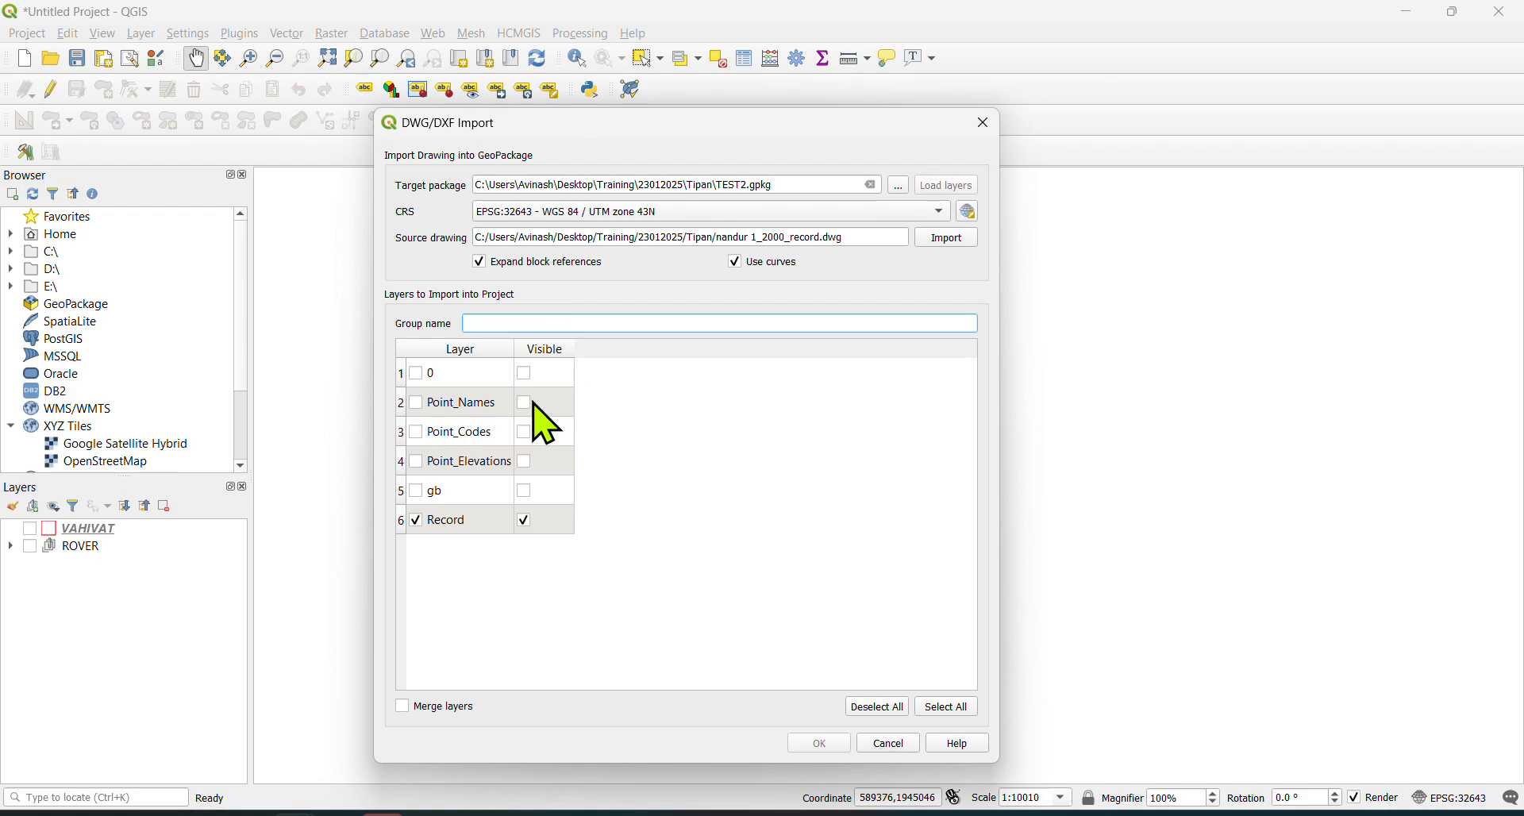
{"action": "type", "text": "Ti"}
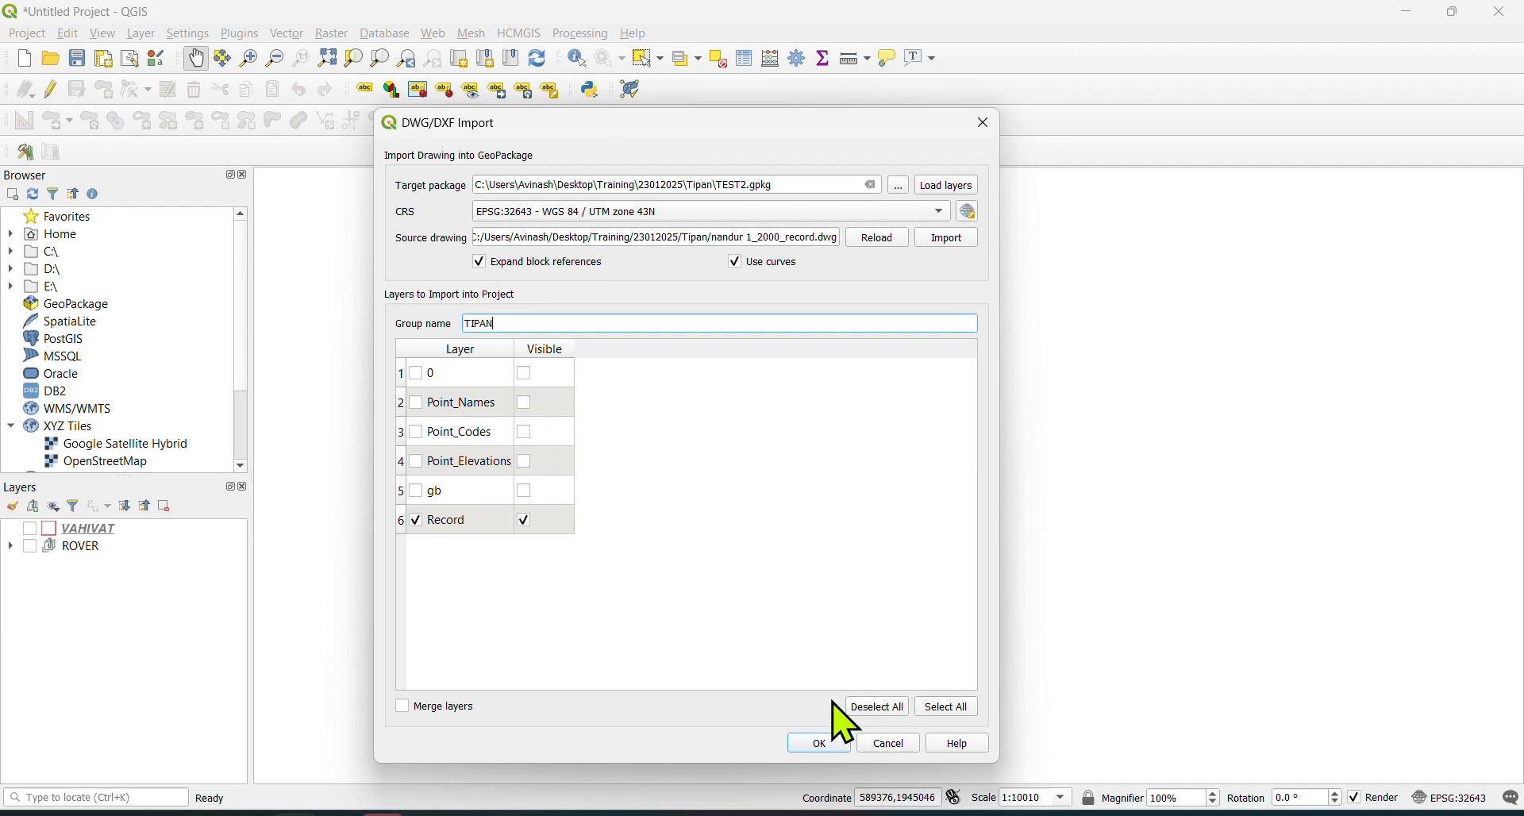
{"action": "left_click", "coordinate": [821, 744]}
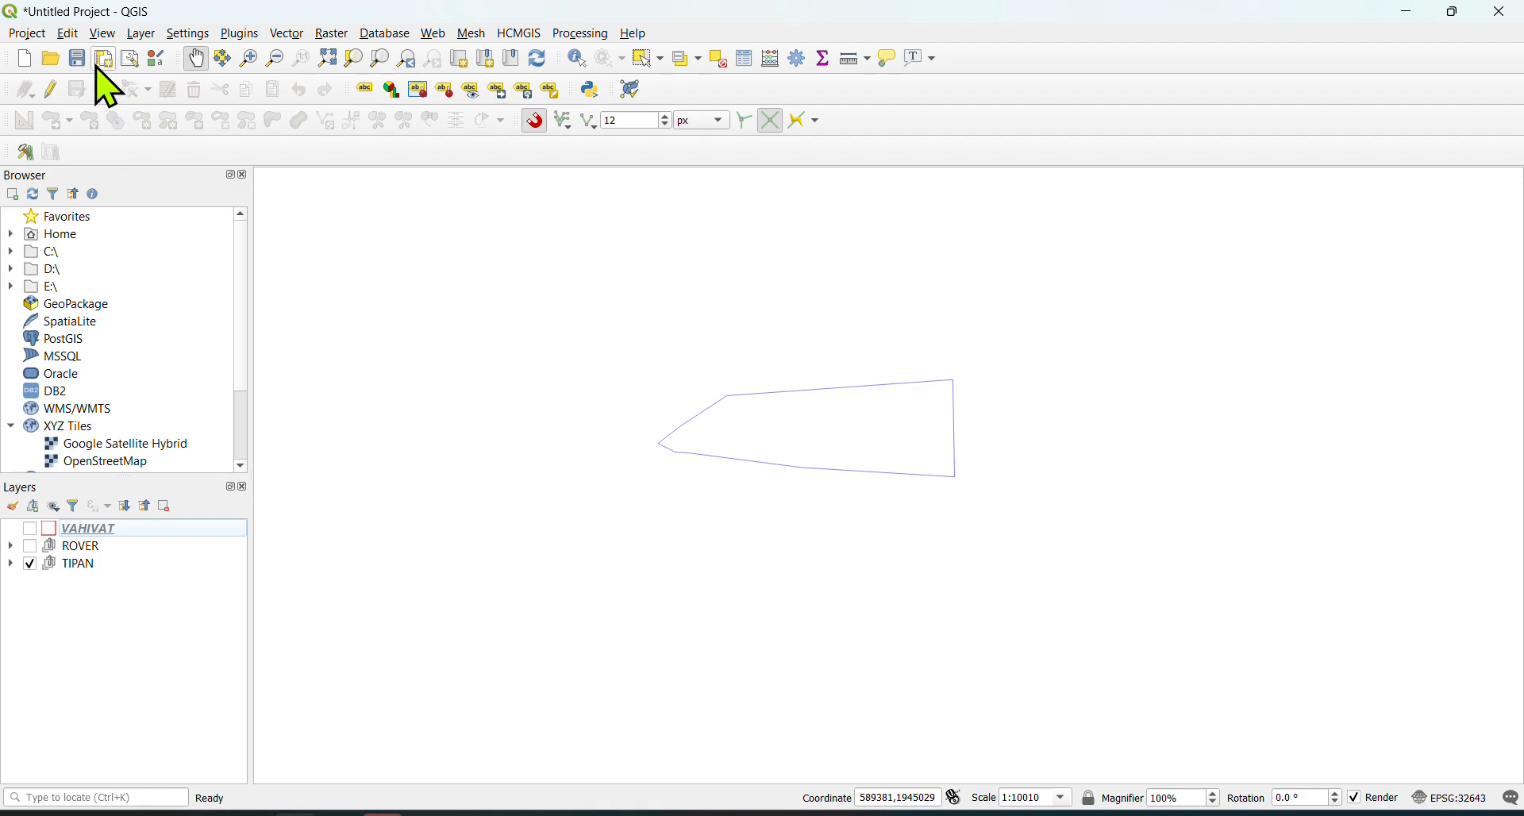
- Set up a Lines to Polygons conversion with the polylines layer (EPSG:32643) as input
{"action": "left_click", "coordinate": [288, 36]}
{"action": "mouse_move", "coordinate": [321, 102]}
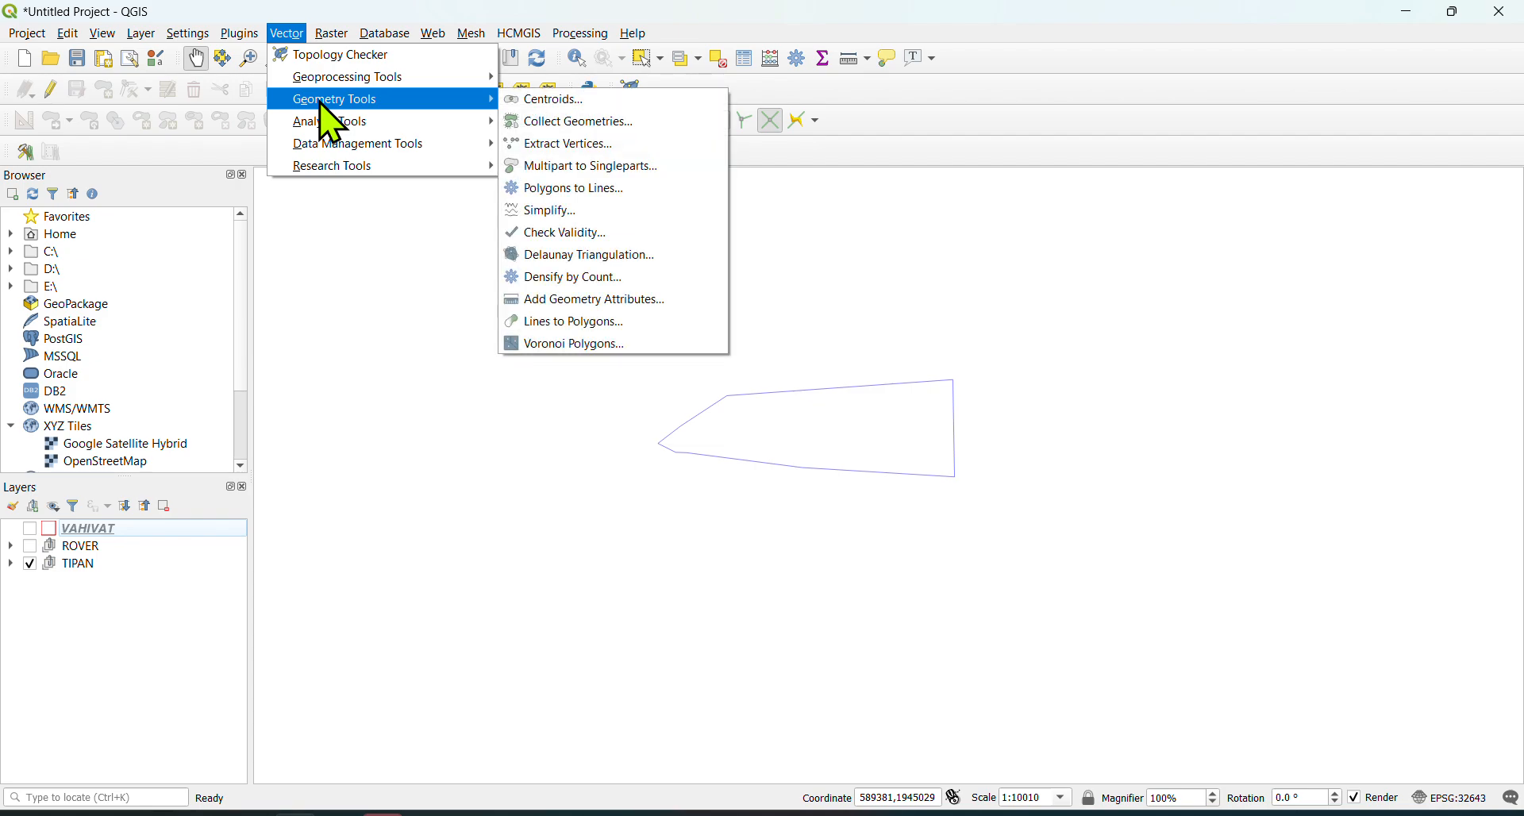
{"action": "left_click", "coordinate": [608, 329]}
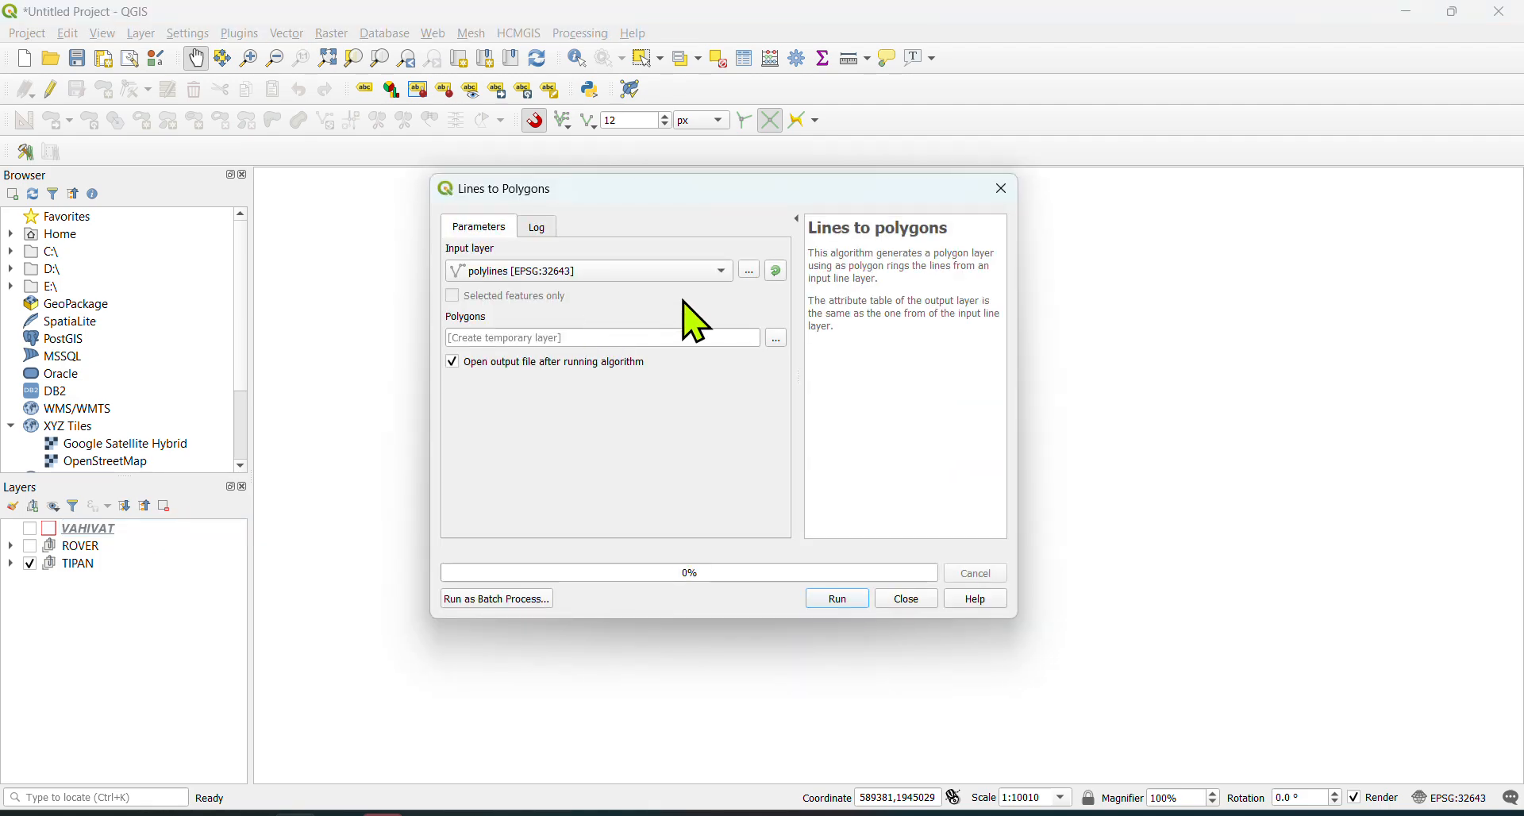
{"action": "left_click", "coordinate": [724, 270]}
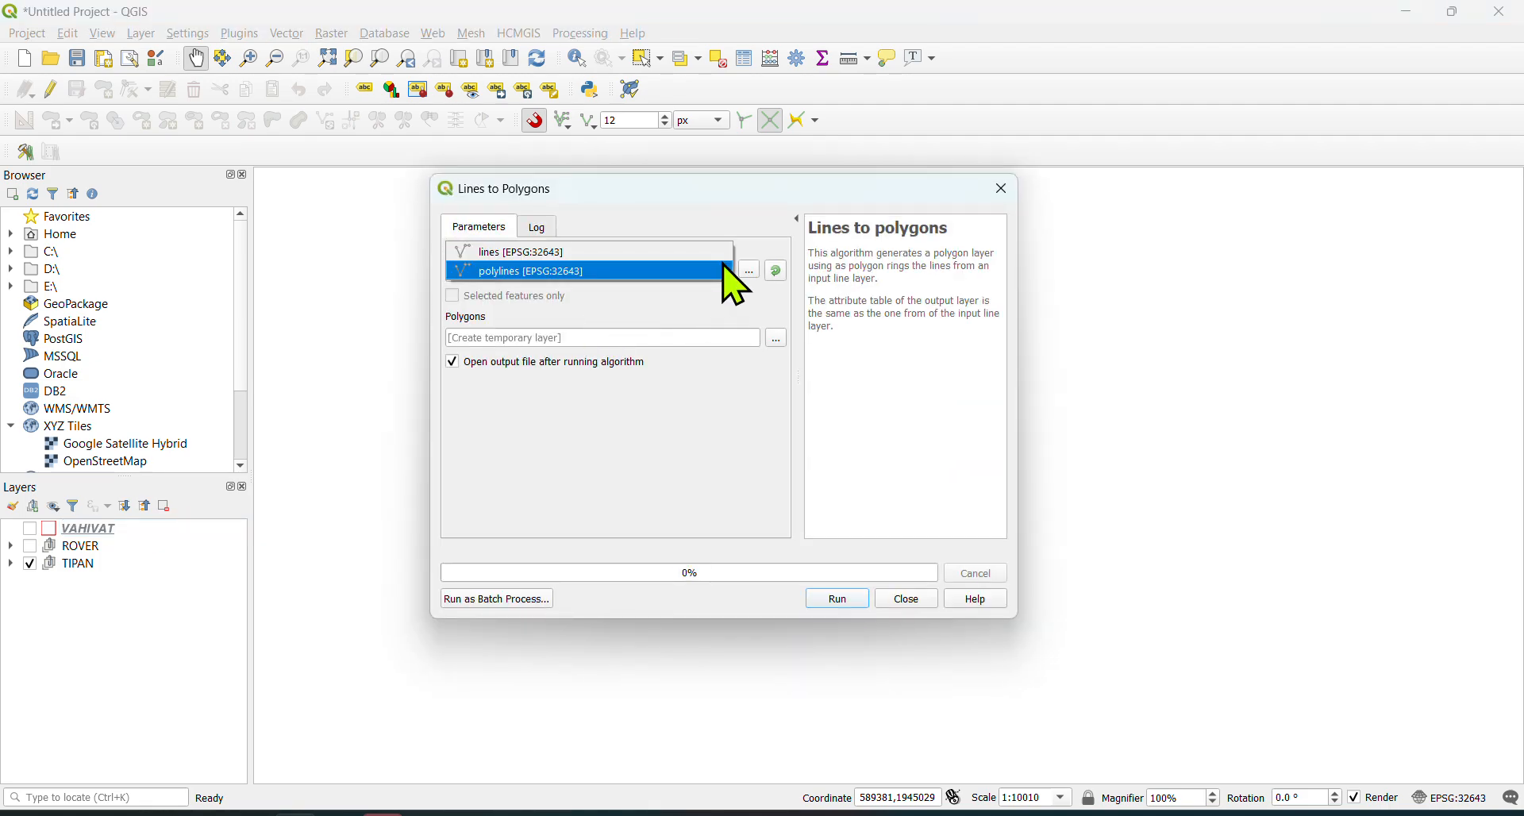
{"action": "left_click", "coordinate": [725, 271]}
{"action": "left_click", "coordinate": [726, 274]}
{"action": "left_click", "coordinate": [725, 274]}
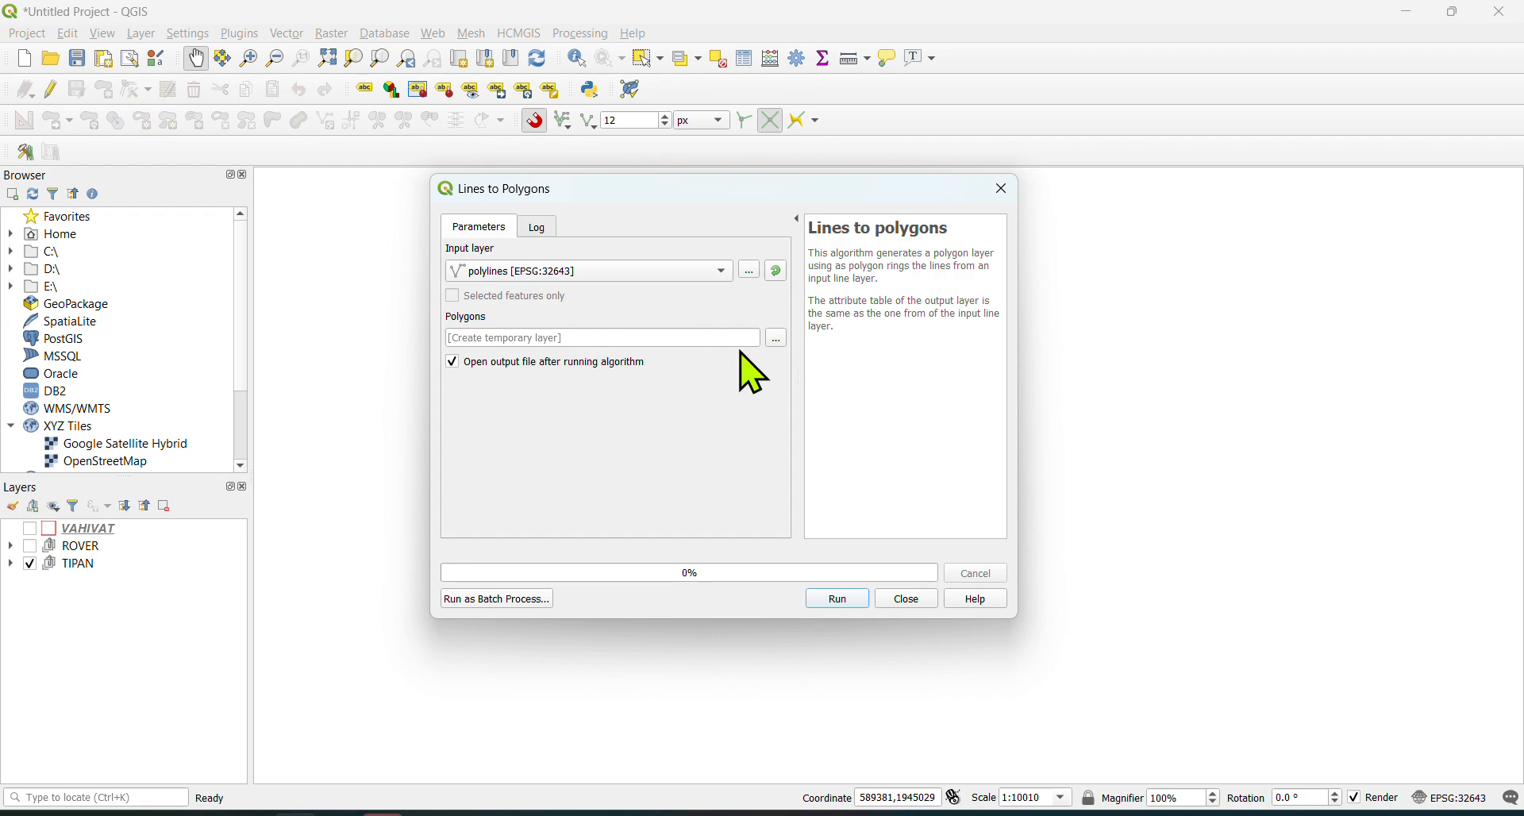
- Set the polygon output to a shapefile named RECORD in the 23012025/Tipan folder and run the conversion
{"action": "left_click", "coordinate": [782, 341]}
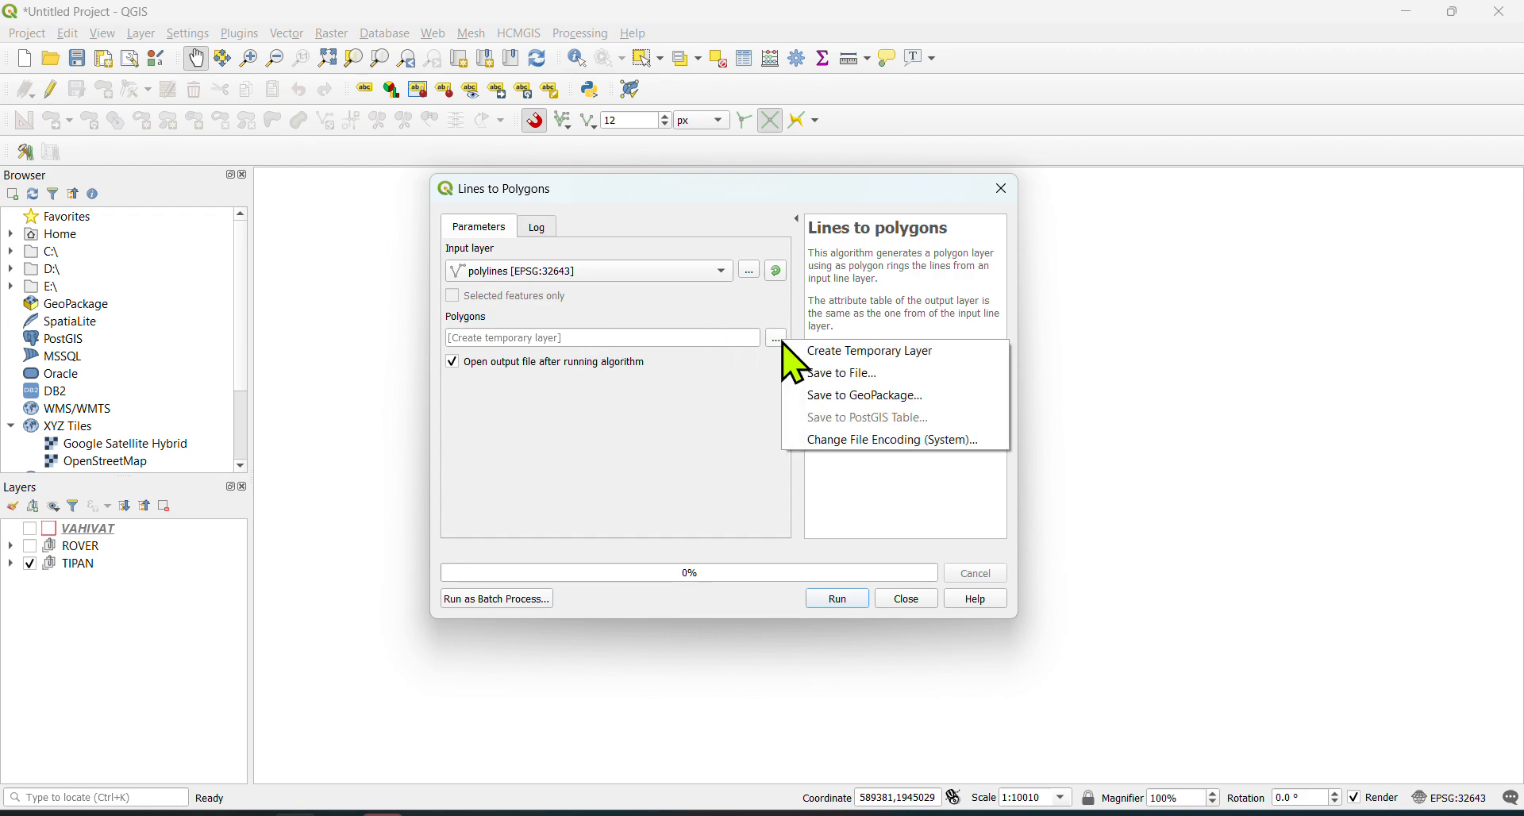
{"action": "left_click", "coordinate": [822, 373]}
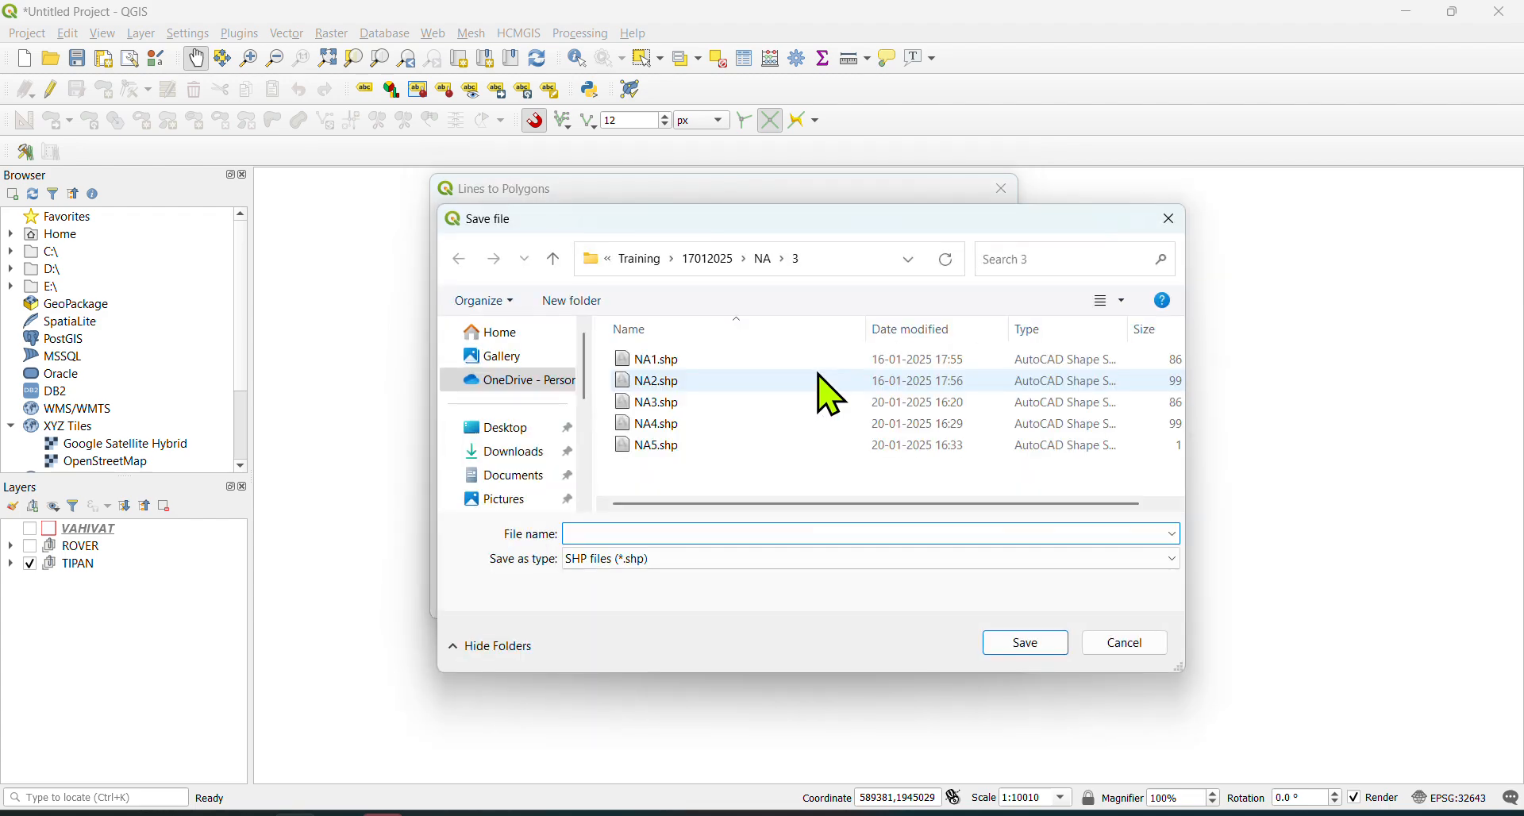
{"action": "left_click", "coordinate": [643, 262]}
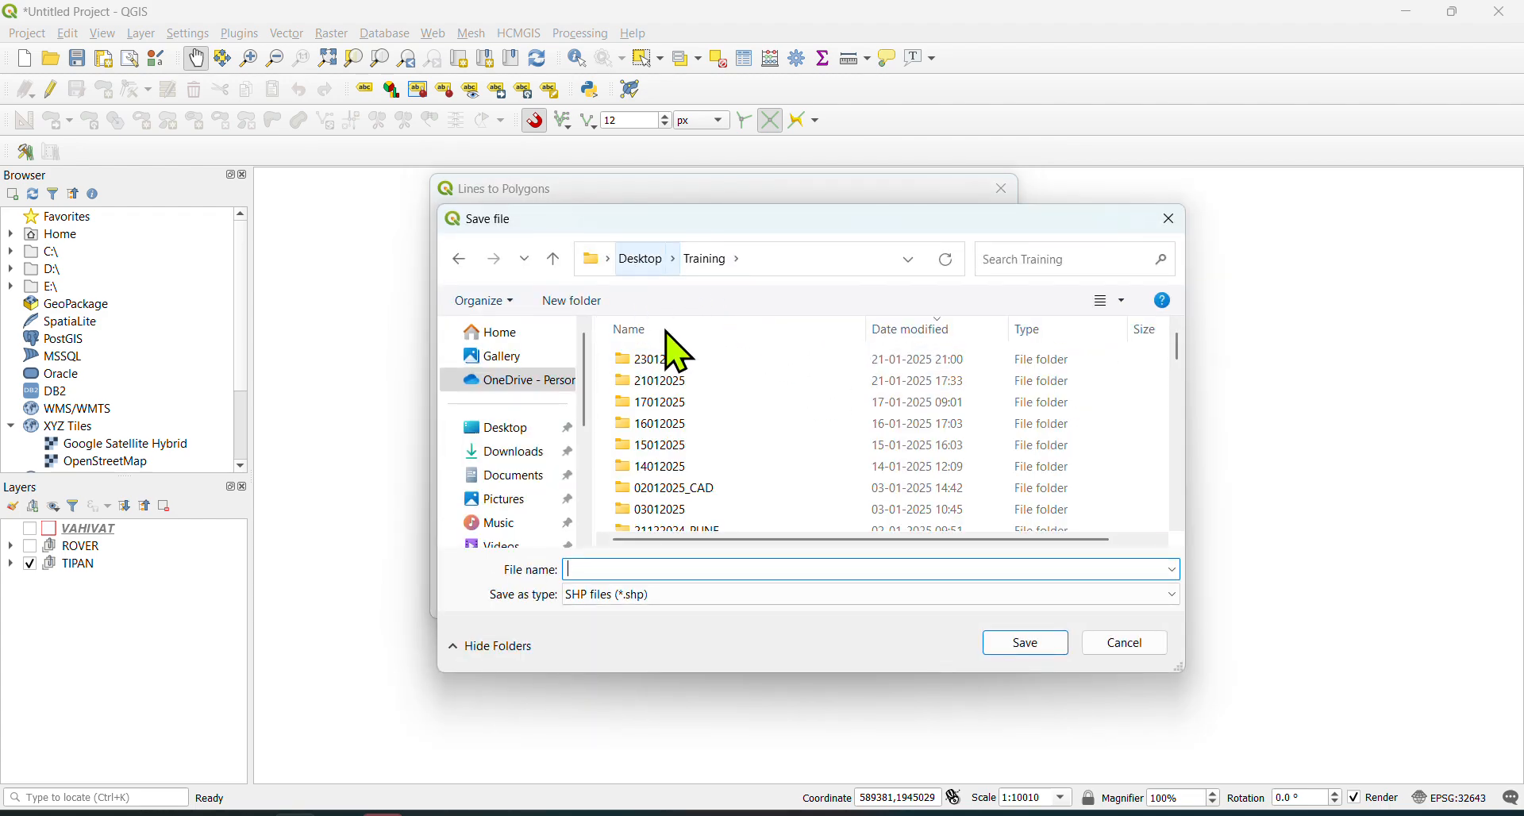
{"action": "double_click", "coordinate": [663, 362]}
{"action": "double_click", "coordinate": [649, 404]}
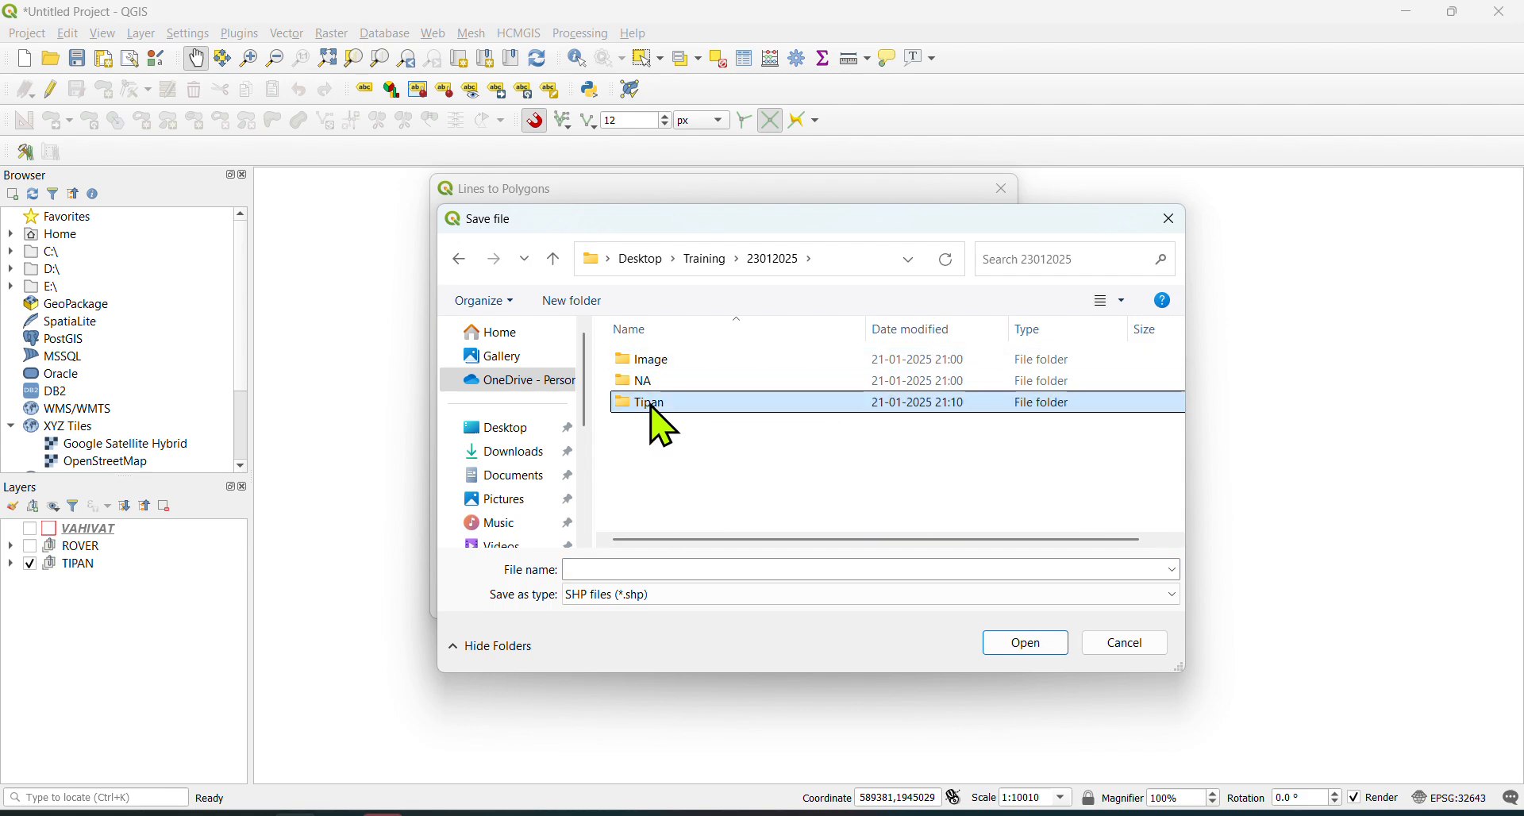
{"action": "left_click", "coordinate": [618, 571]}
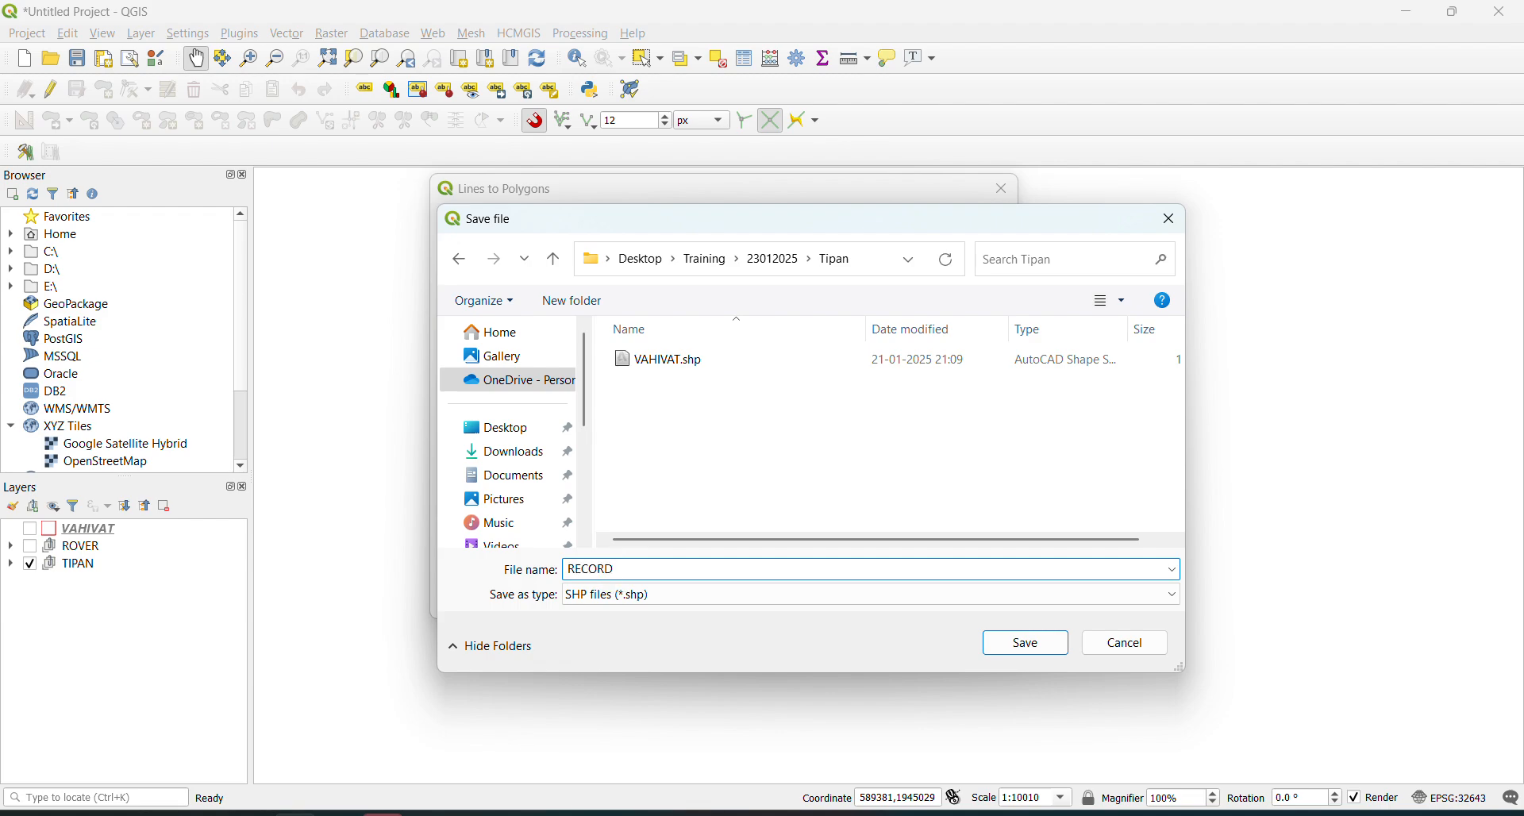
{"action": "left_click", "coordinate": [1036, 645]}
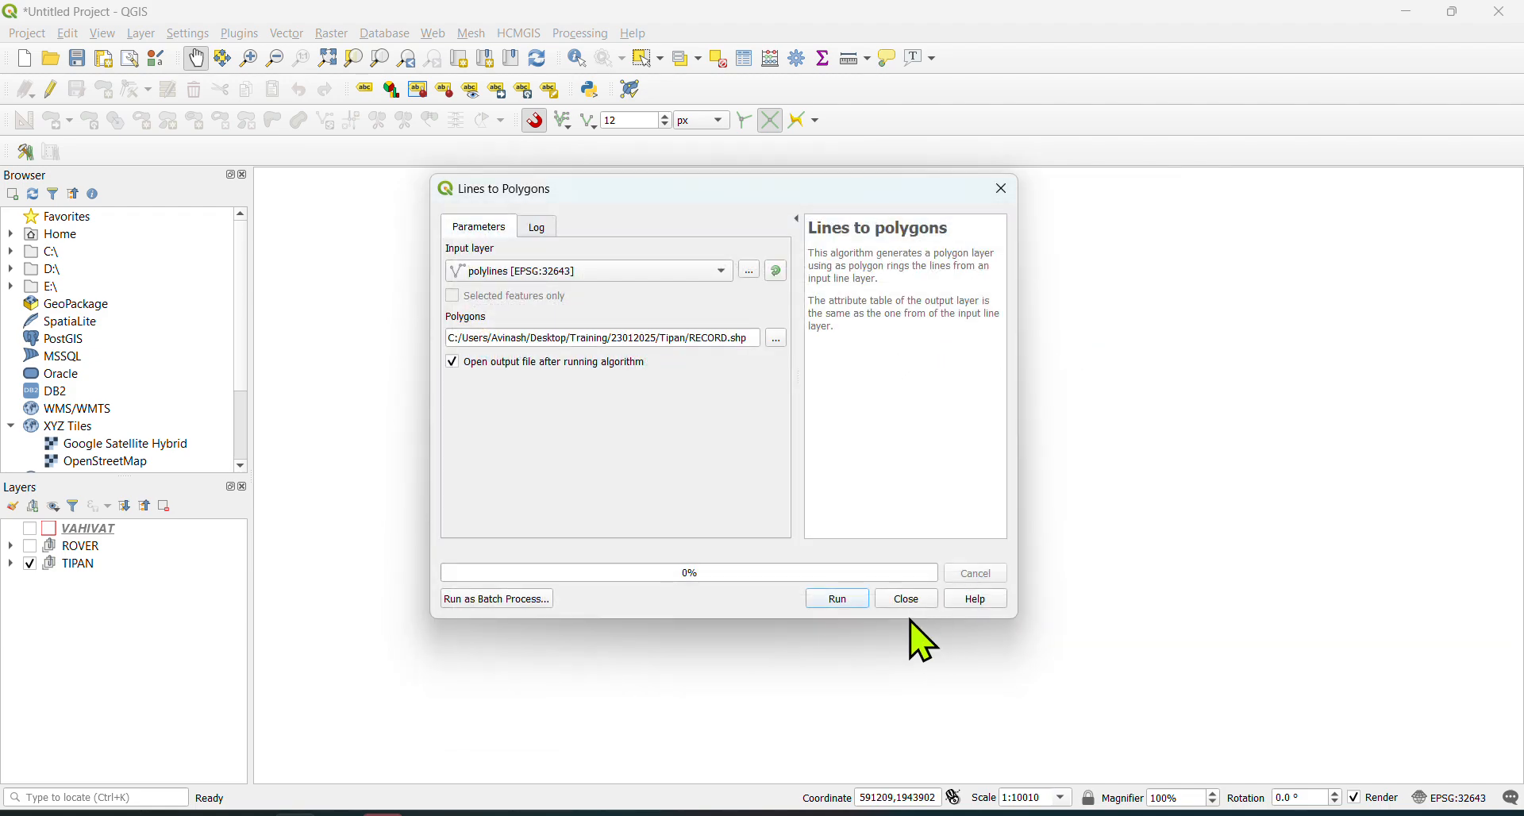
{"action": "left_click", "coordinate": [839, 601]}
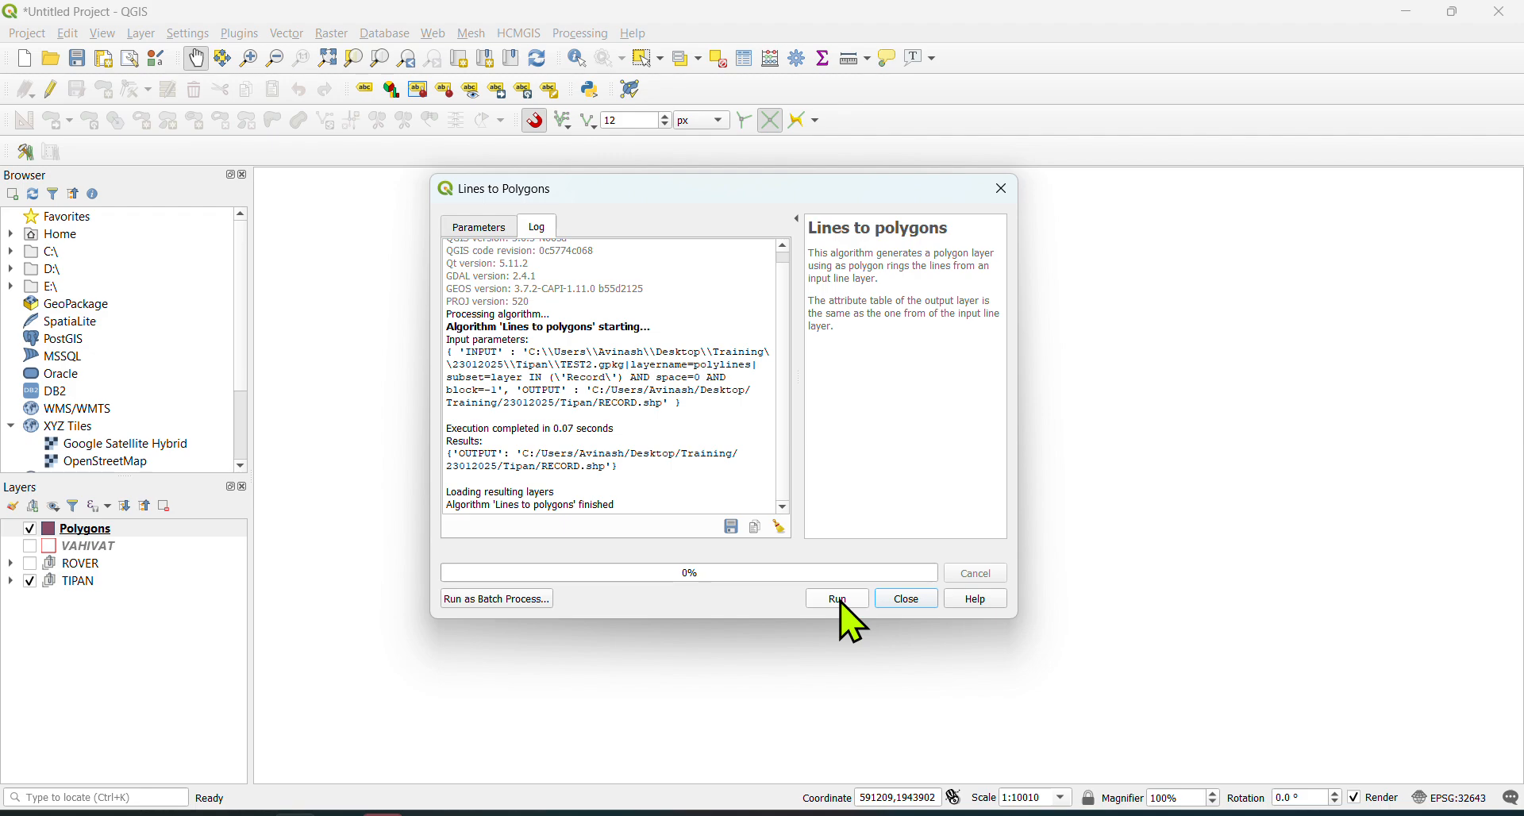
{"action": "left_click", "coordinate": [909, 601]}
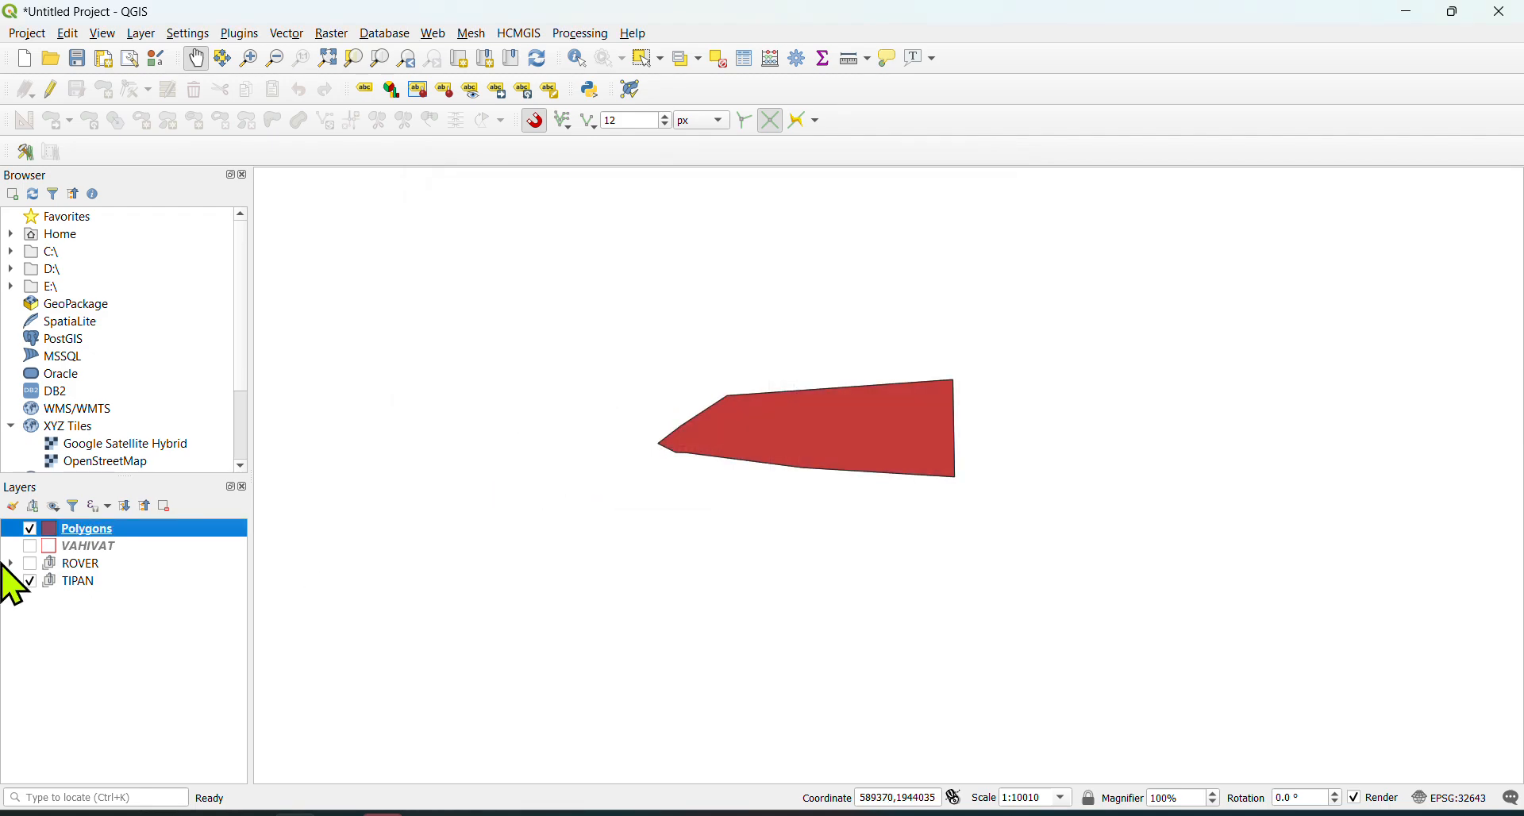
- Style the Polygons layer with a blue Outline: Simple line symbol and make the VAHIVAT layer visible
{"action": "left_click", "coordinate": [185, 568]}
{"action": "left_click", "coordinate": [165, 526]}
{"action": "right_click", "coordinate": [167, 529]}
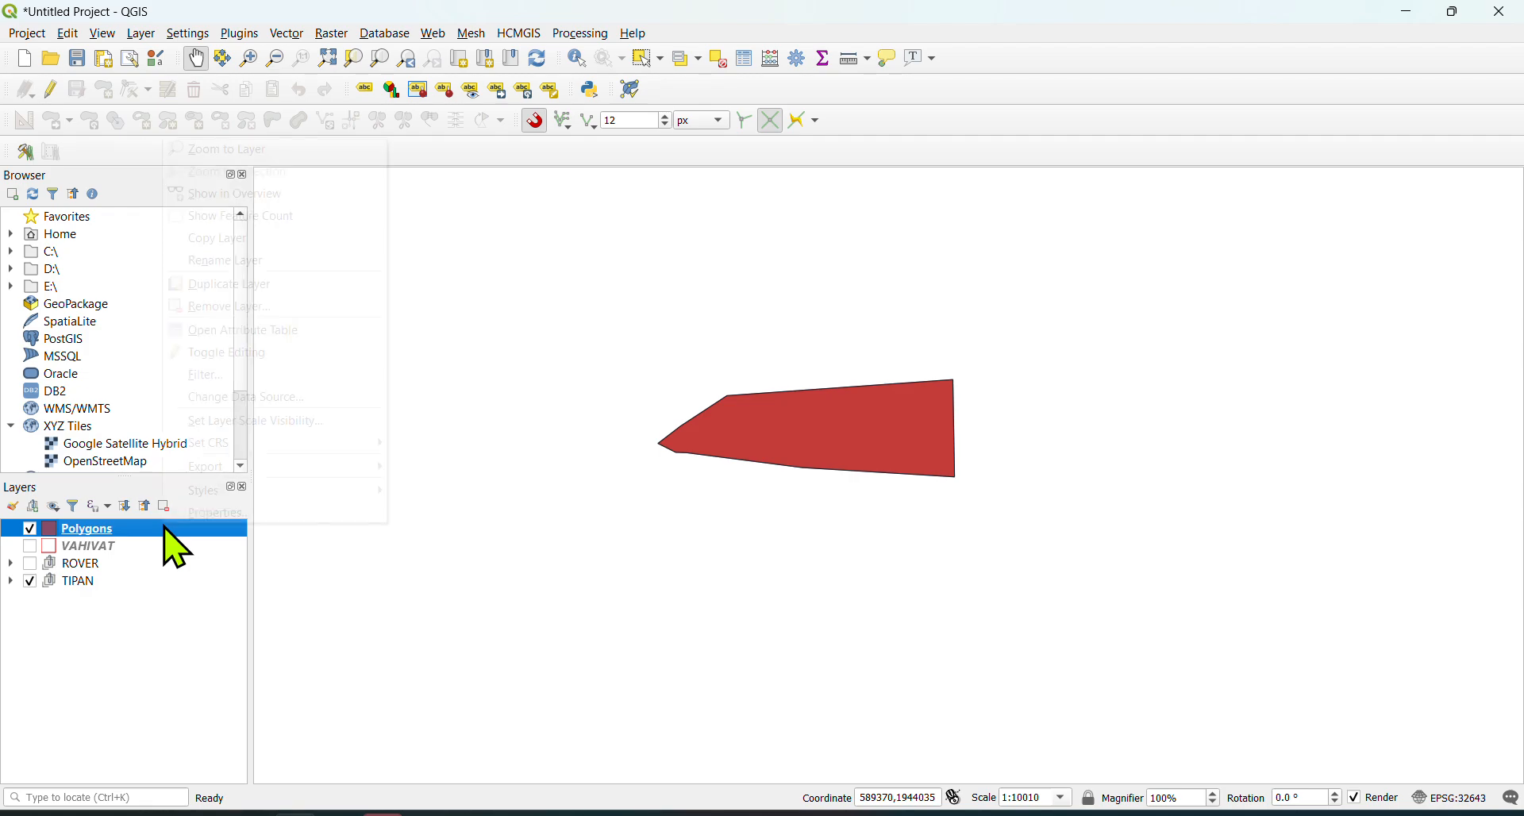
{"action": "left_click", "coordinate": [234, 521]}
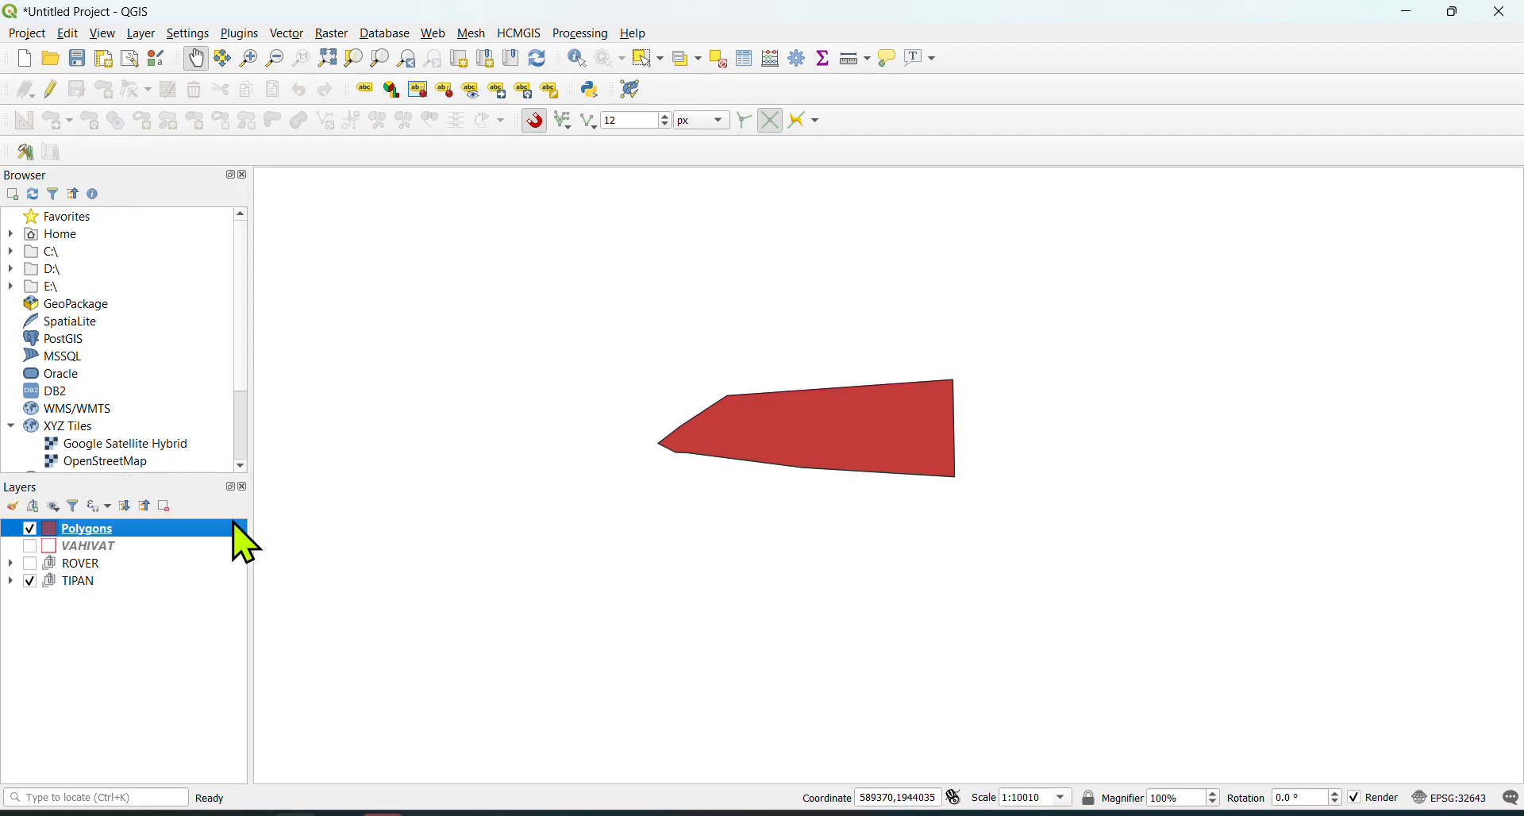
{"action": "left_click", "coordinate": [674, 127]}
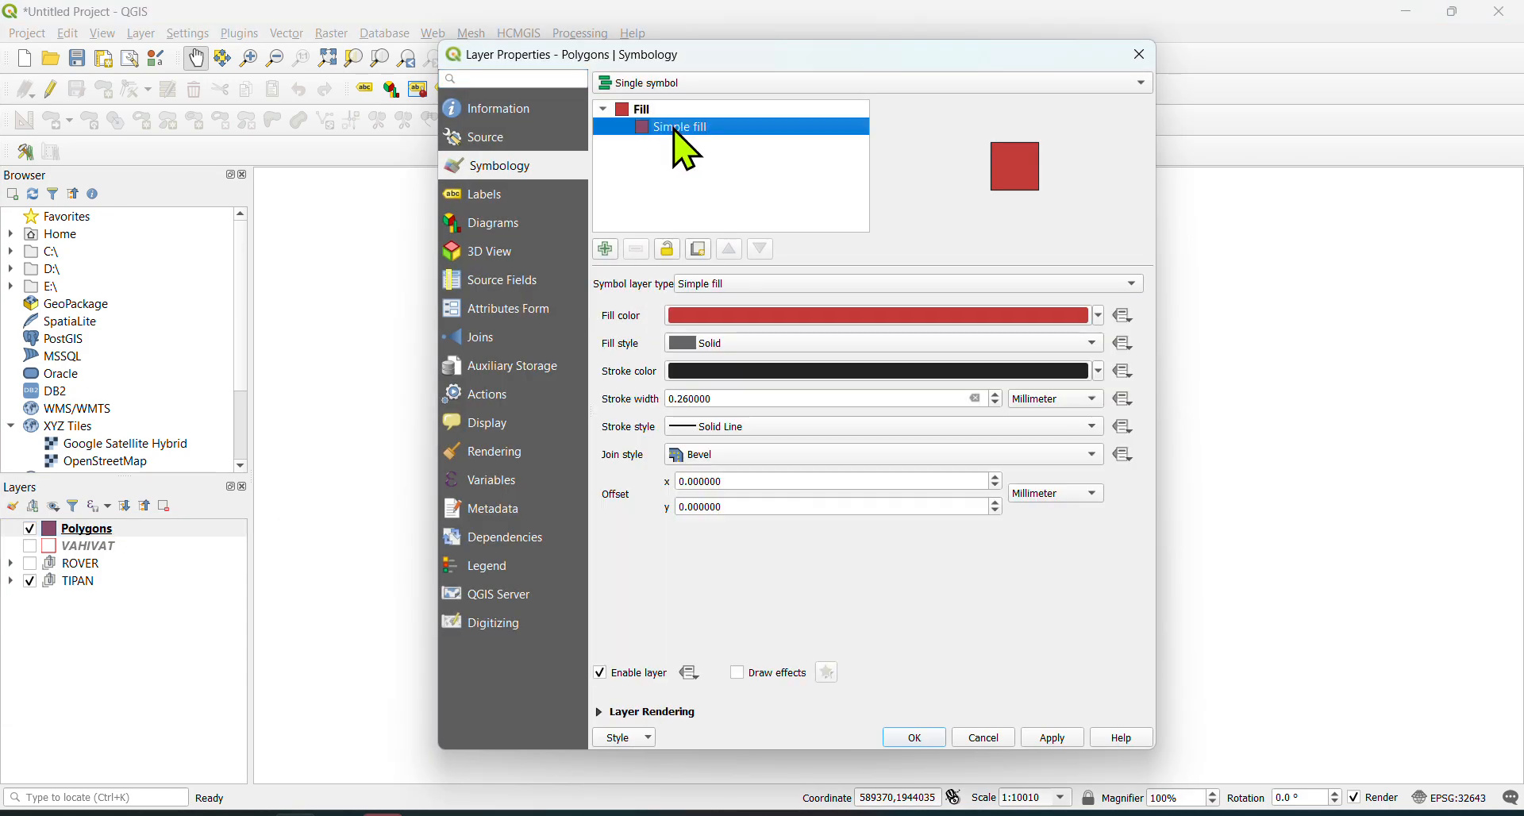
{"action": "left_click", "coordinate": [752, 285]}
{"action": "left_click", "coordinate": [746, 343]}
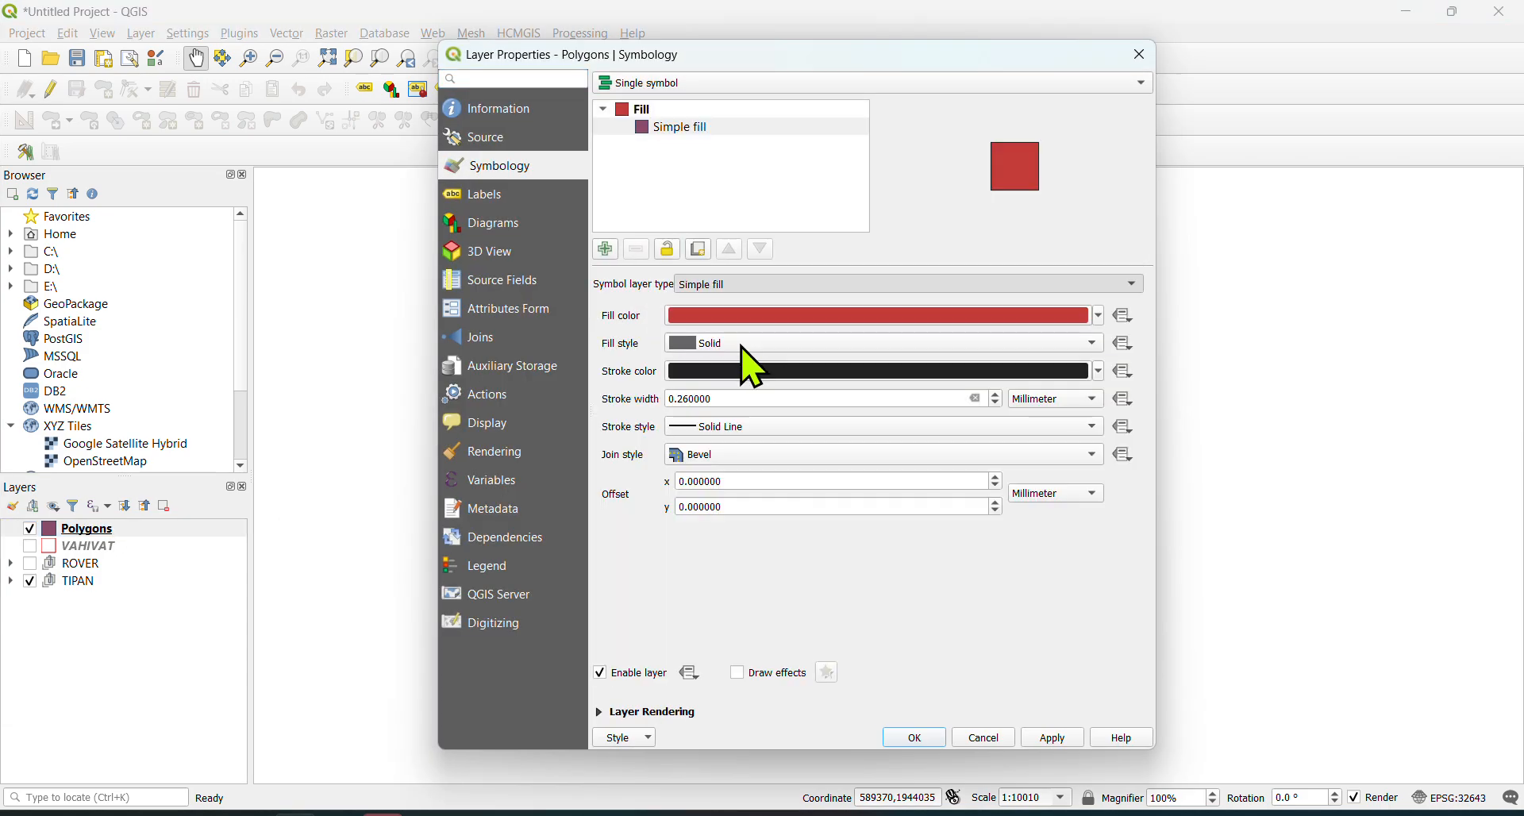
{"action": "left_click", "coordinate": [840, 316]}
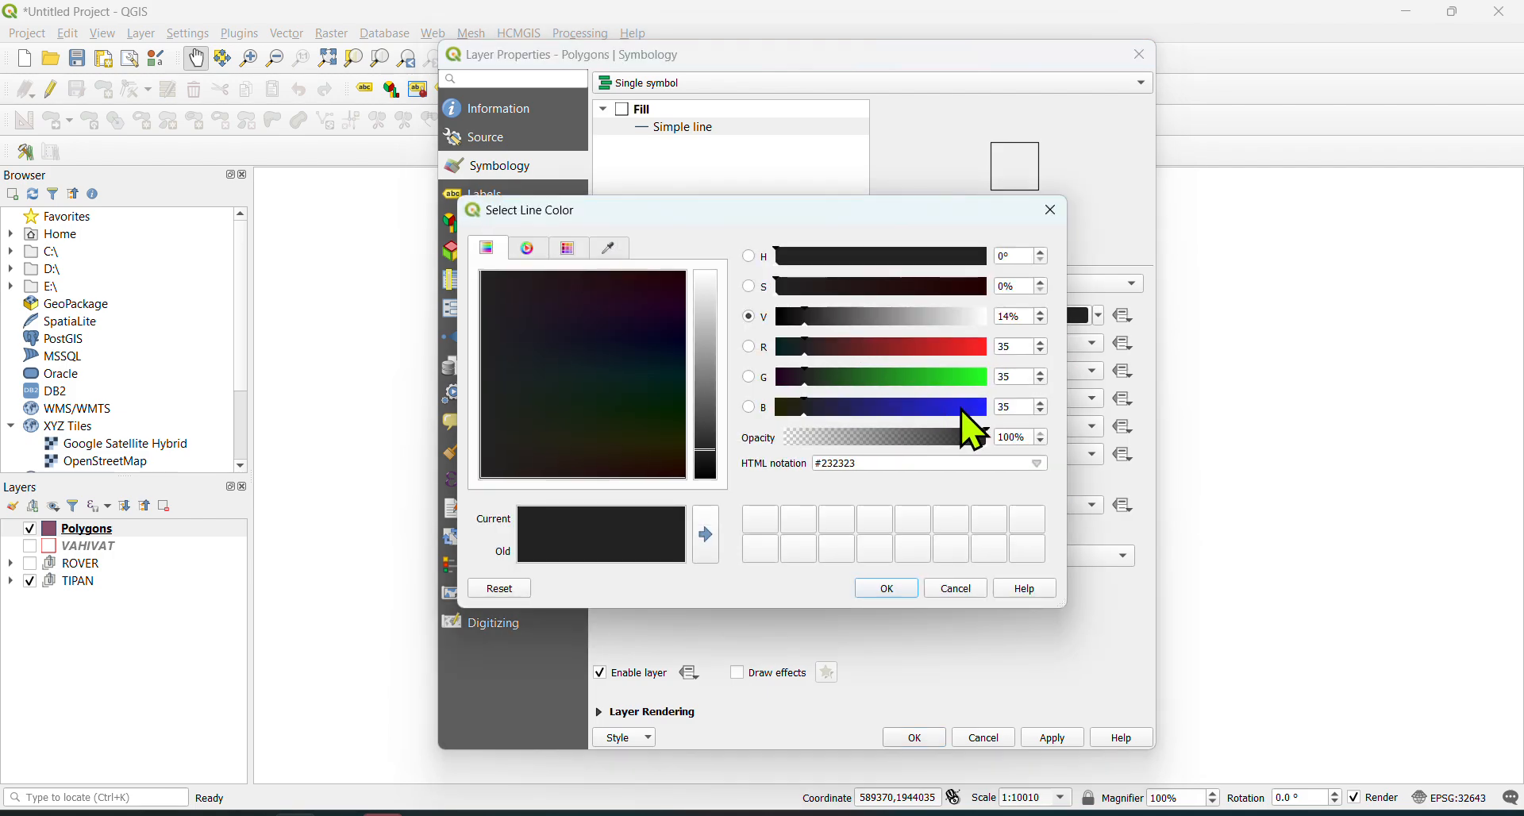
{"action": "left_click", "coordinate": [969, 408]}
{"action": "left_click", "coordinate": [889, 589]}
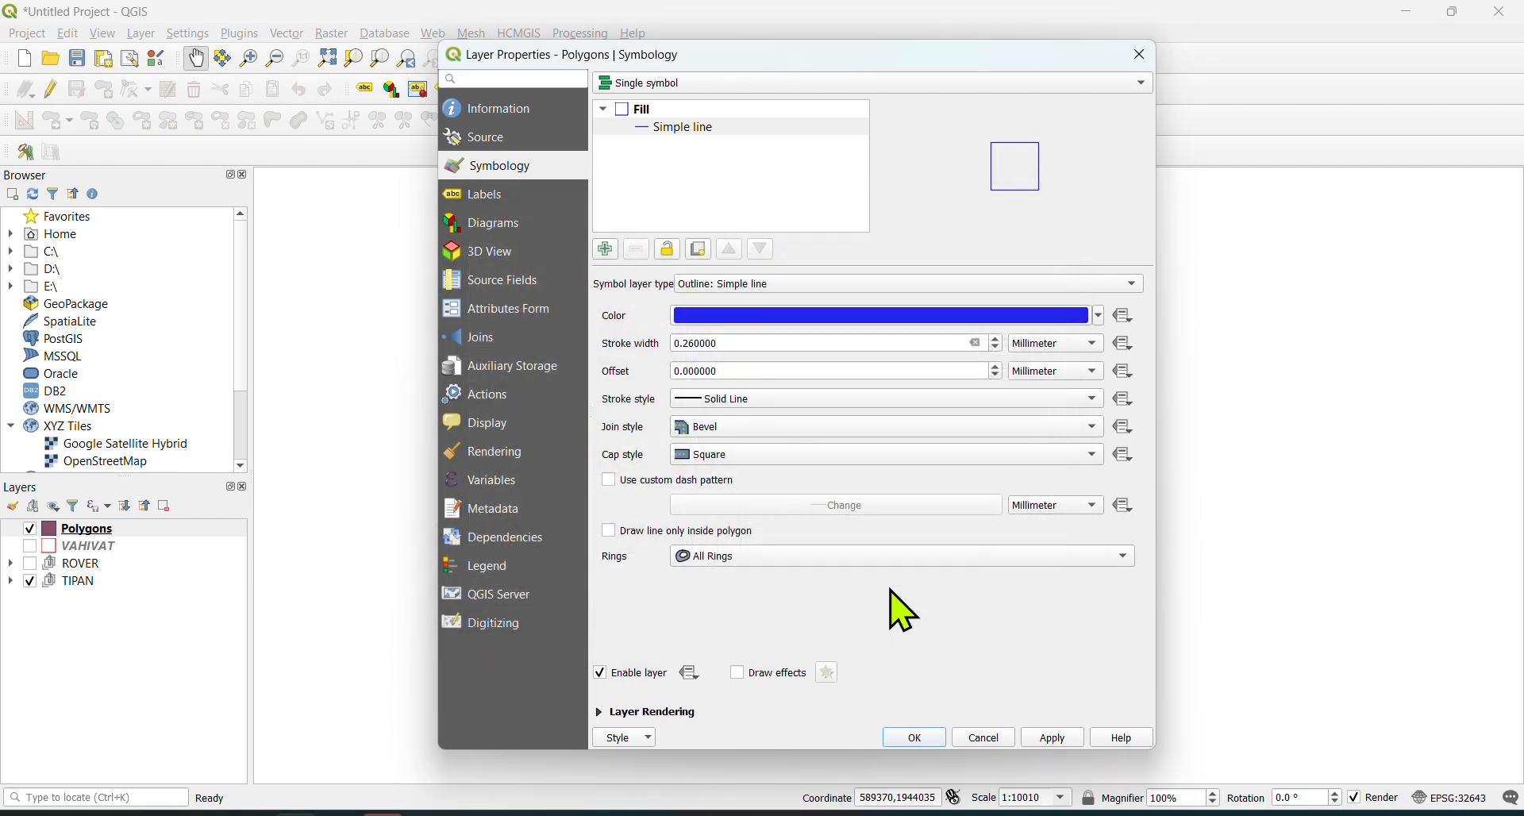
{"action": "left_click", "coordinate": [914, 740]}
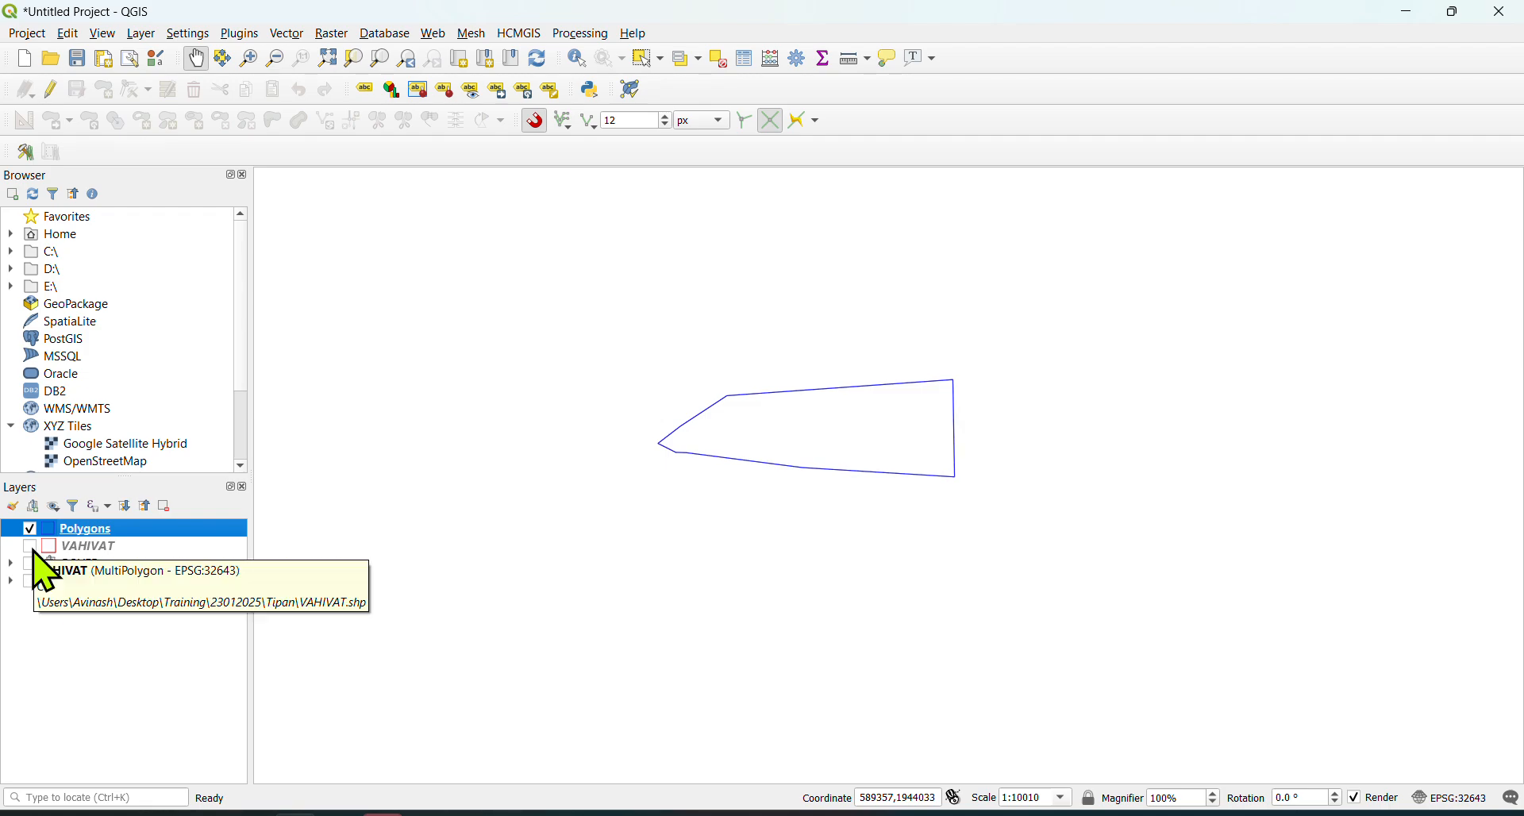
{"action": "left_click", "coordinate": [31, 547]}
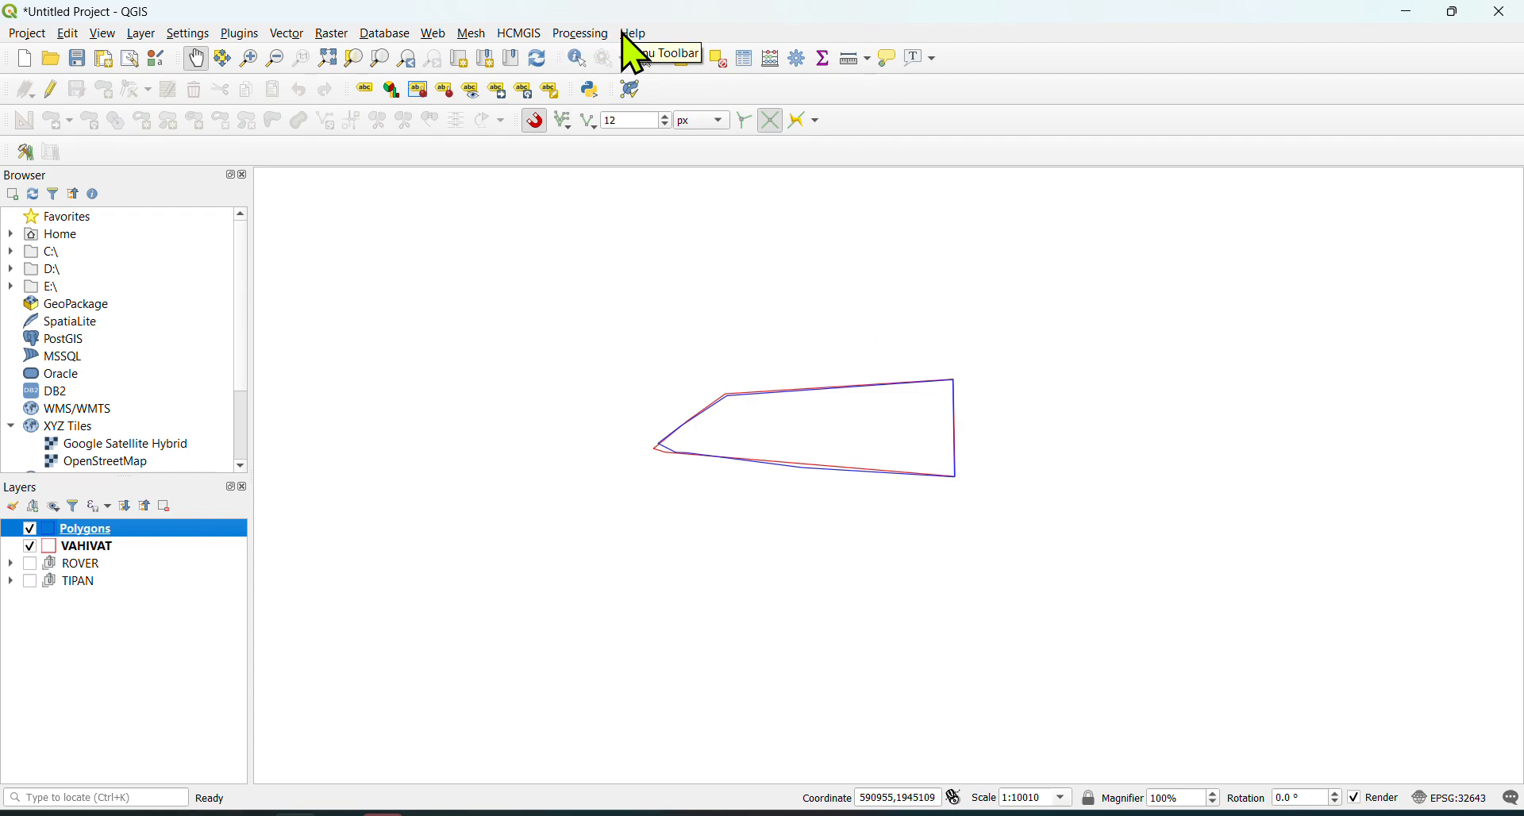
- Add the Google Satellite Hybrid basemap and move it beneath all the other layers
{"action": "left_click", "coordinate": [524, 33]}
{"action": "mouse_move", "coordinate": [539, 54]}
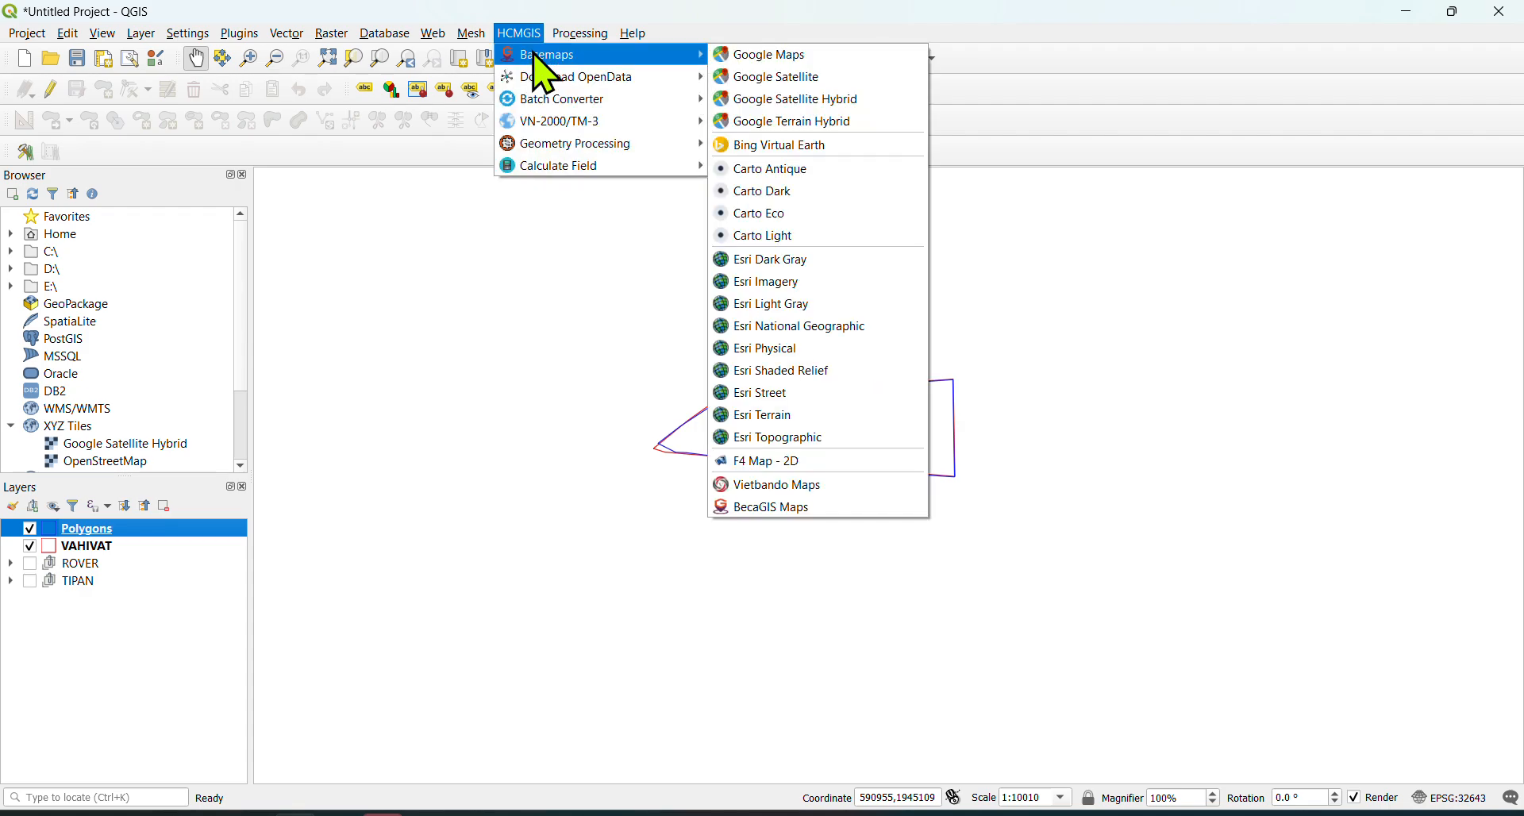
{"action": "left_click", "coordinate": [863, 100]}
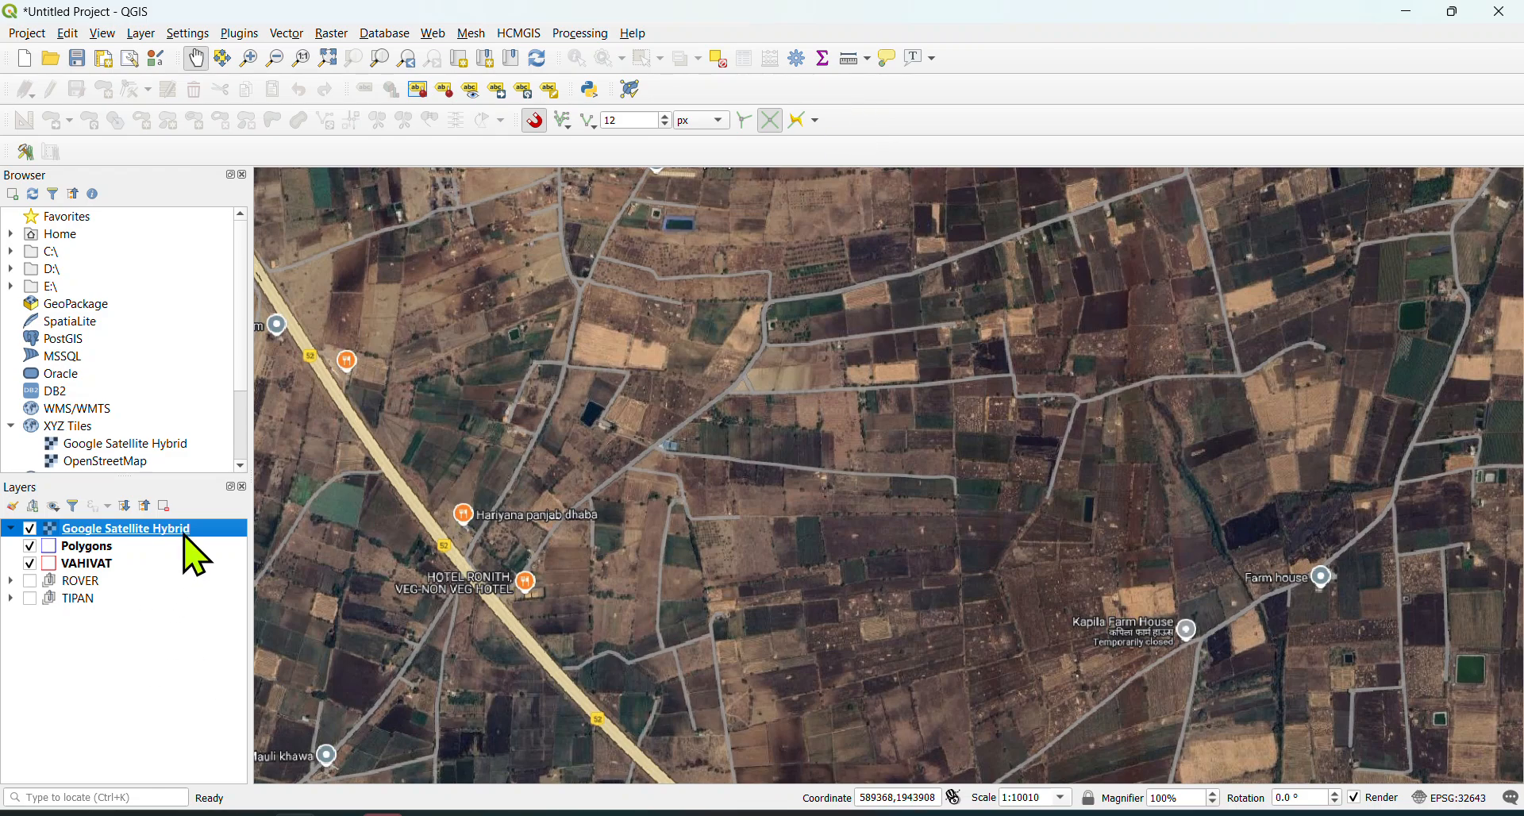
{"action": "left_click_drag", "start_coordinate": [184, 530], "coordinate": [171, 635]}
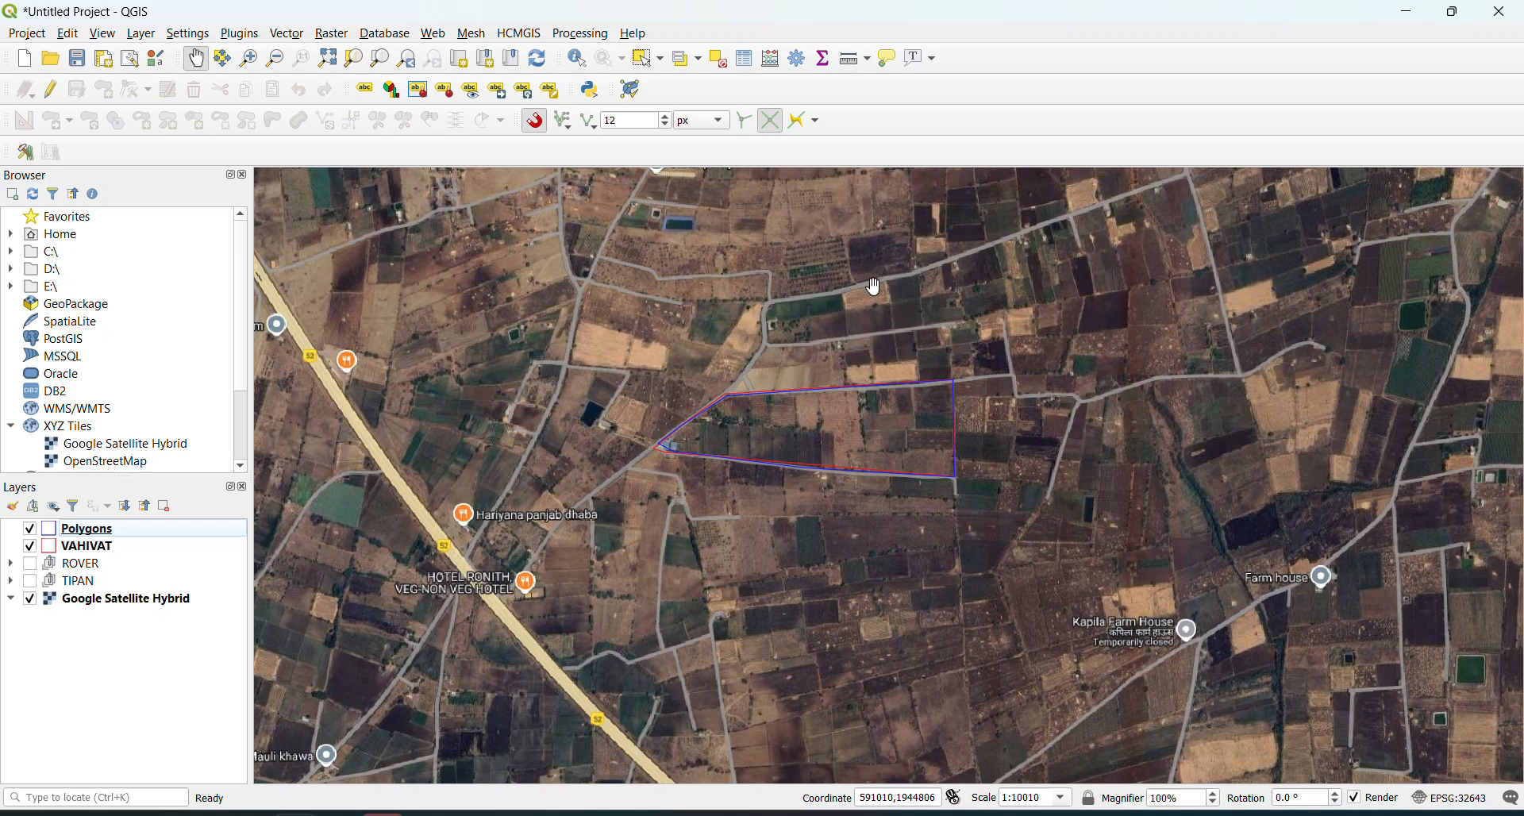
- Switch to the Tipan folder in File Explorer, sort the files by type, and locate VAHIVAT.shp and RECORD.shp
{"action": "mouse_move", "coordinate": [207, 814]}
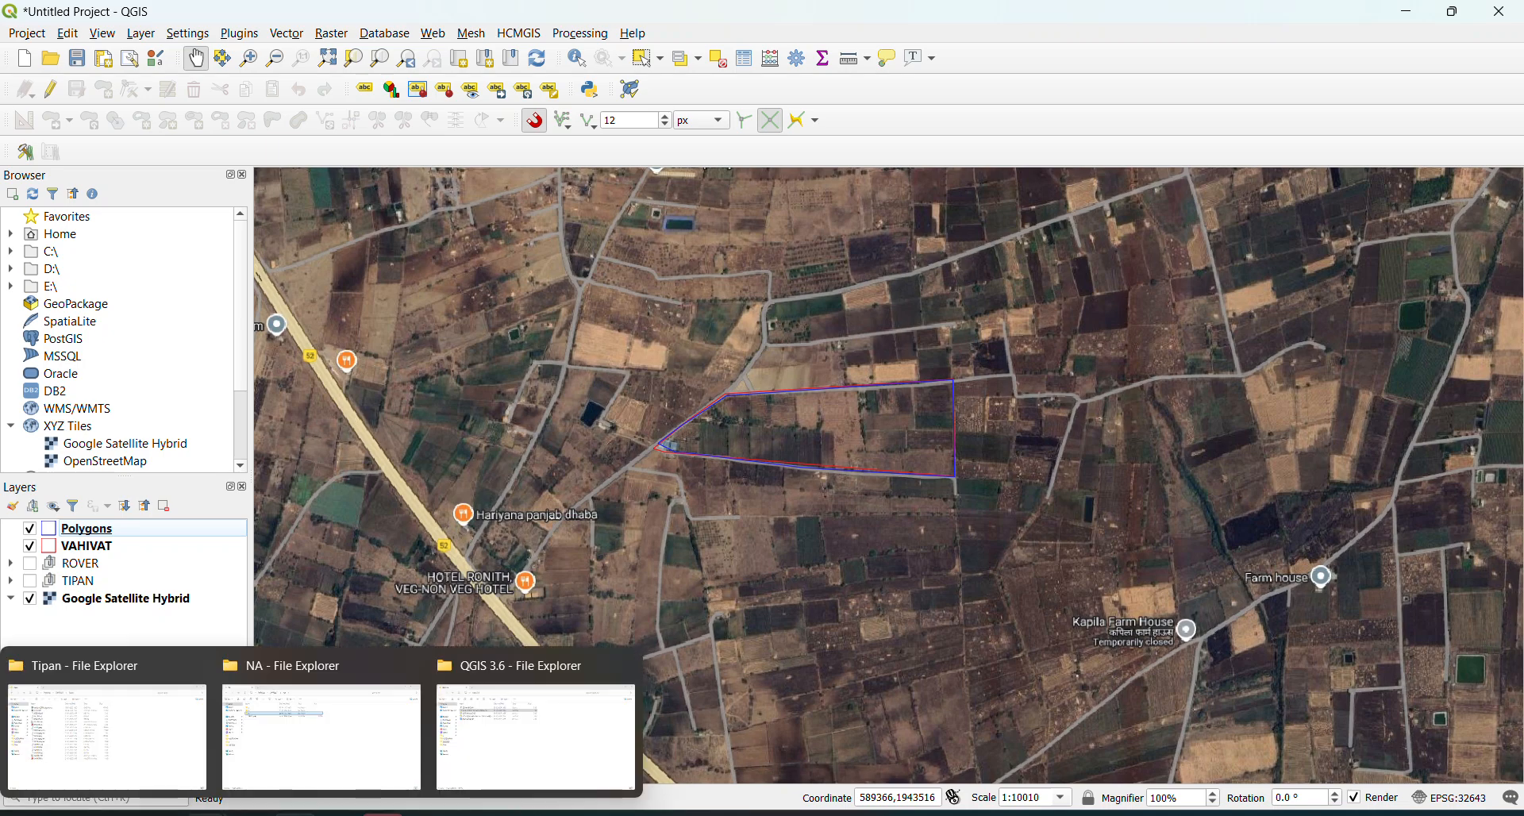
{"action": "left_click", "coordinate": [154, 782]}
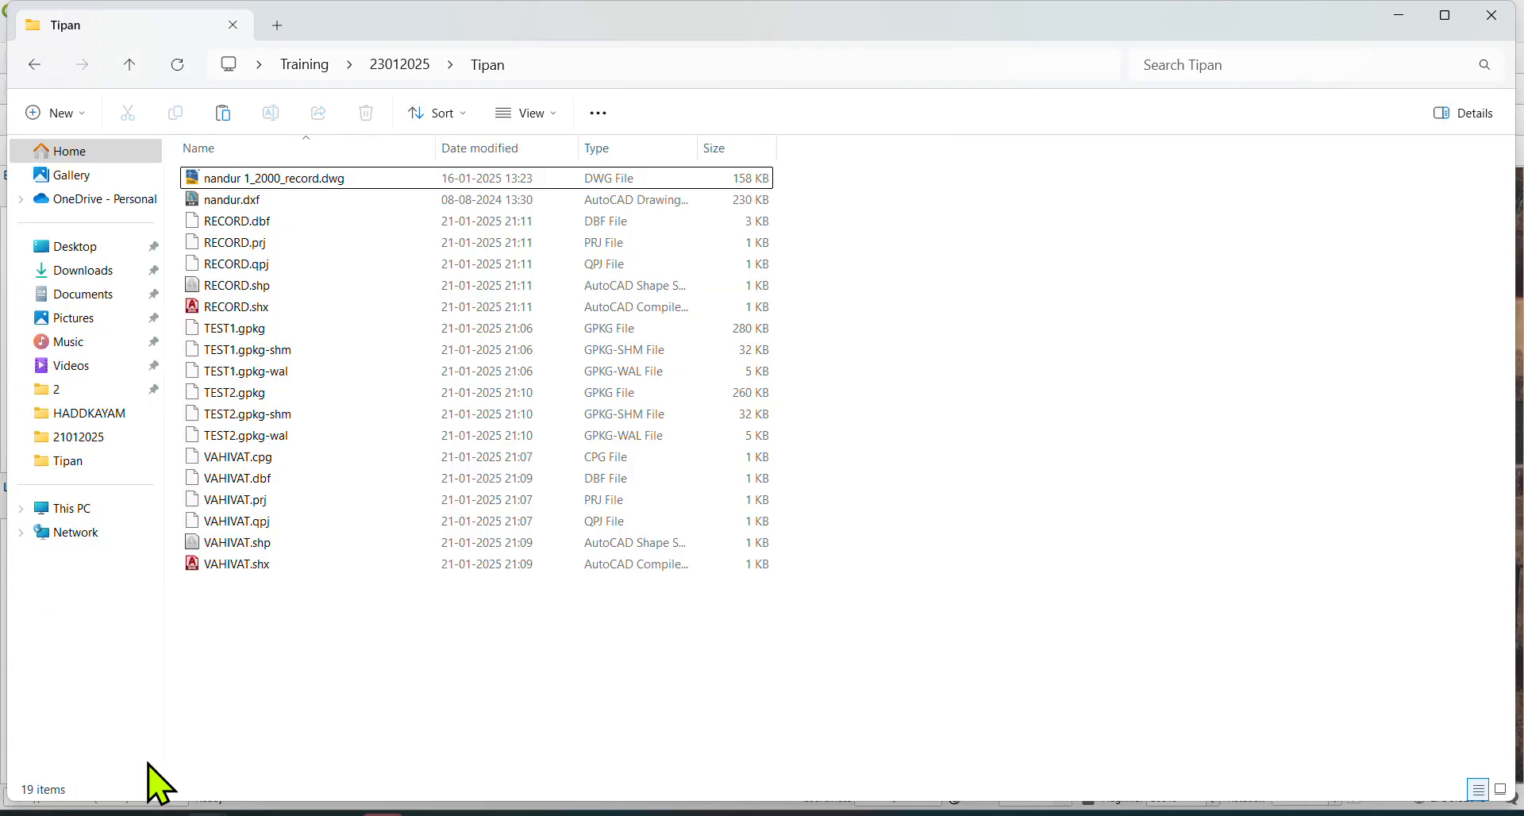
{"action": "left_click", "coordinate": [652, 148]}
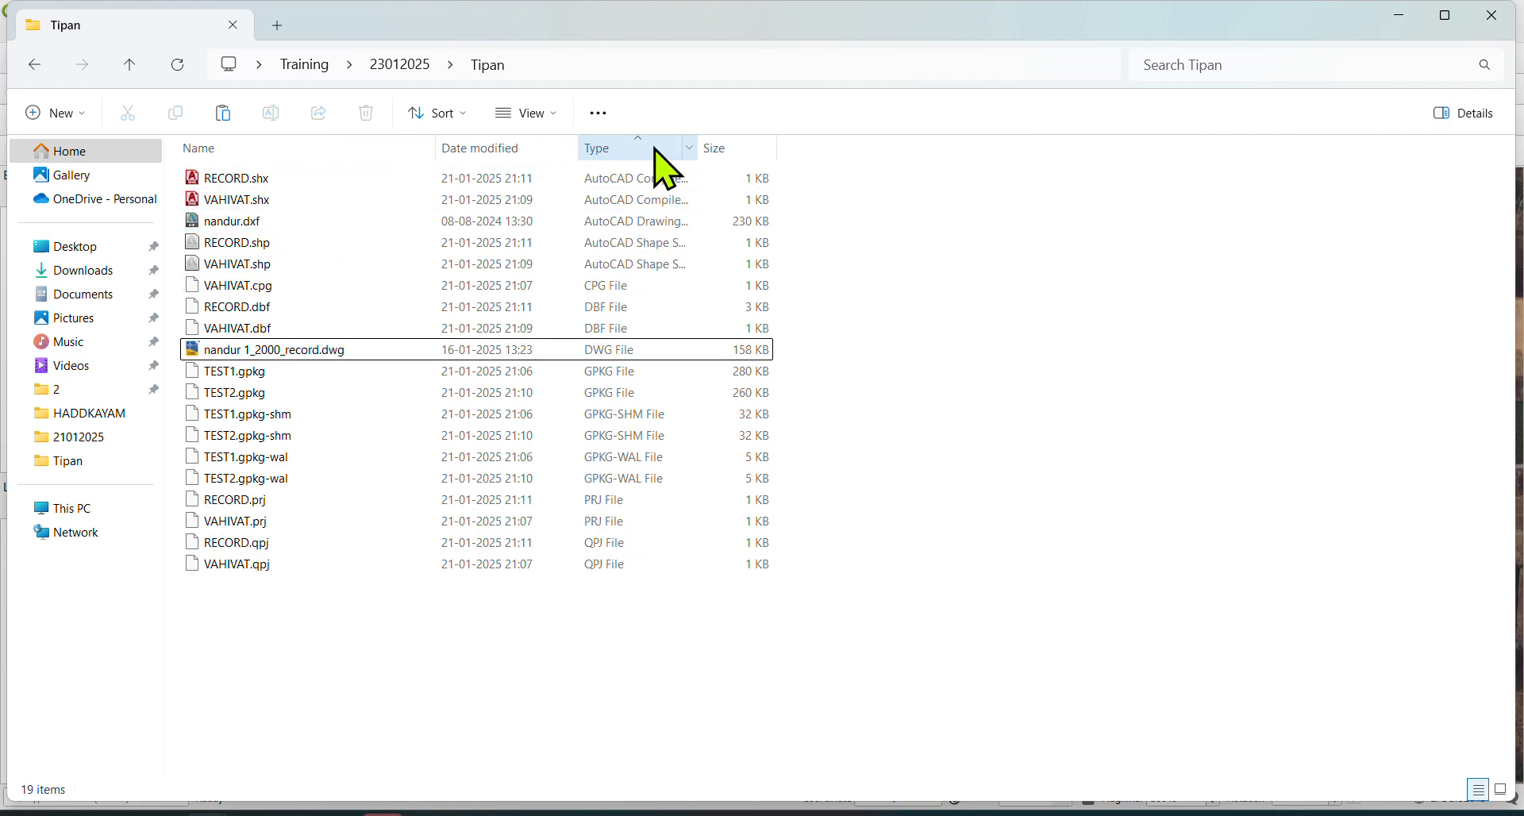
{"action": "left_click", "coordinate": [240, 271]}
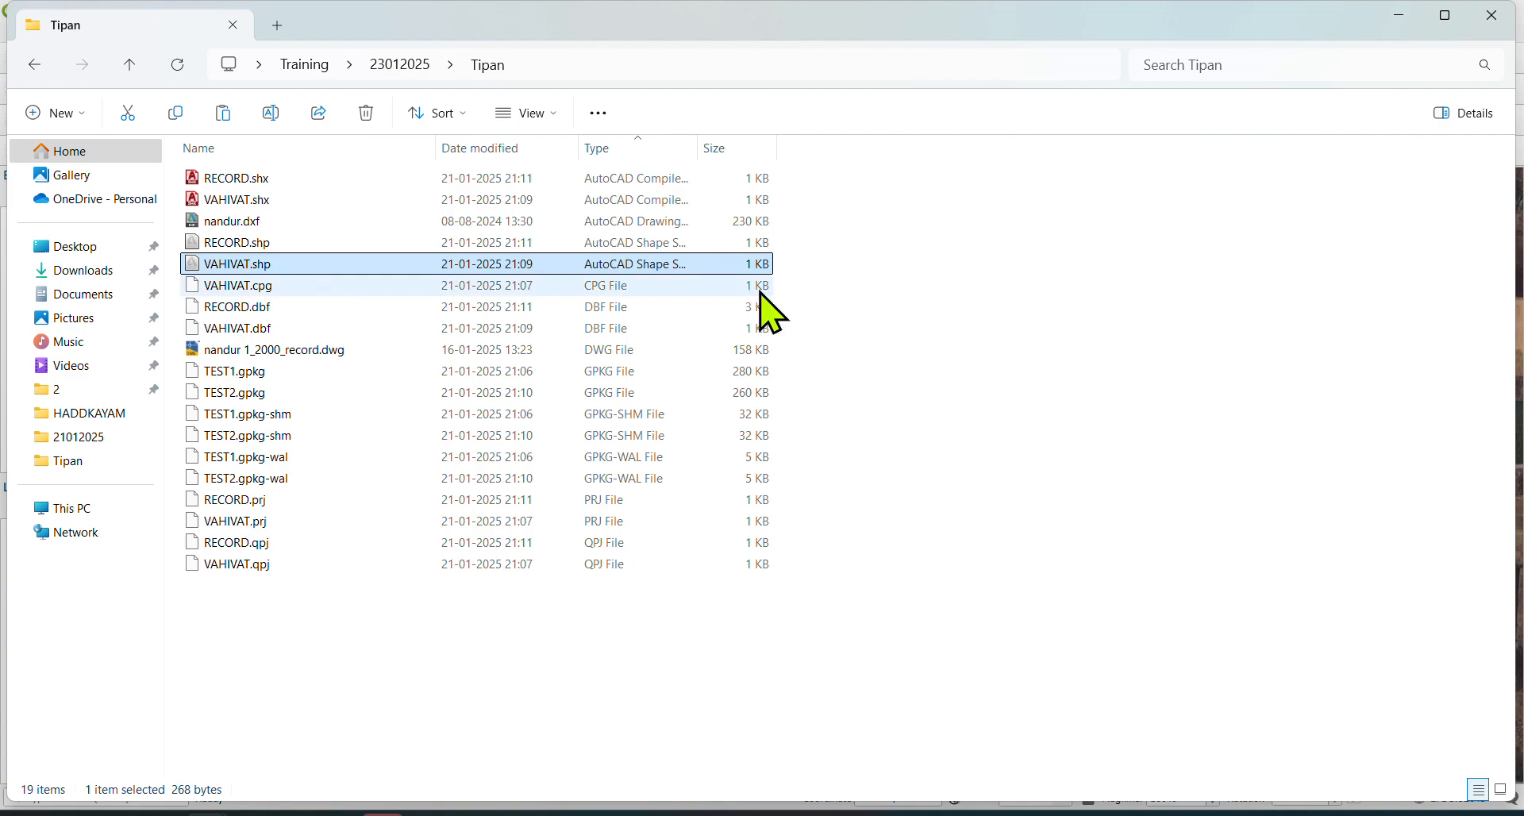
{"action": "left_click", "coordinate": [246, 242]}
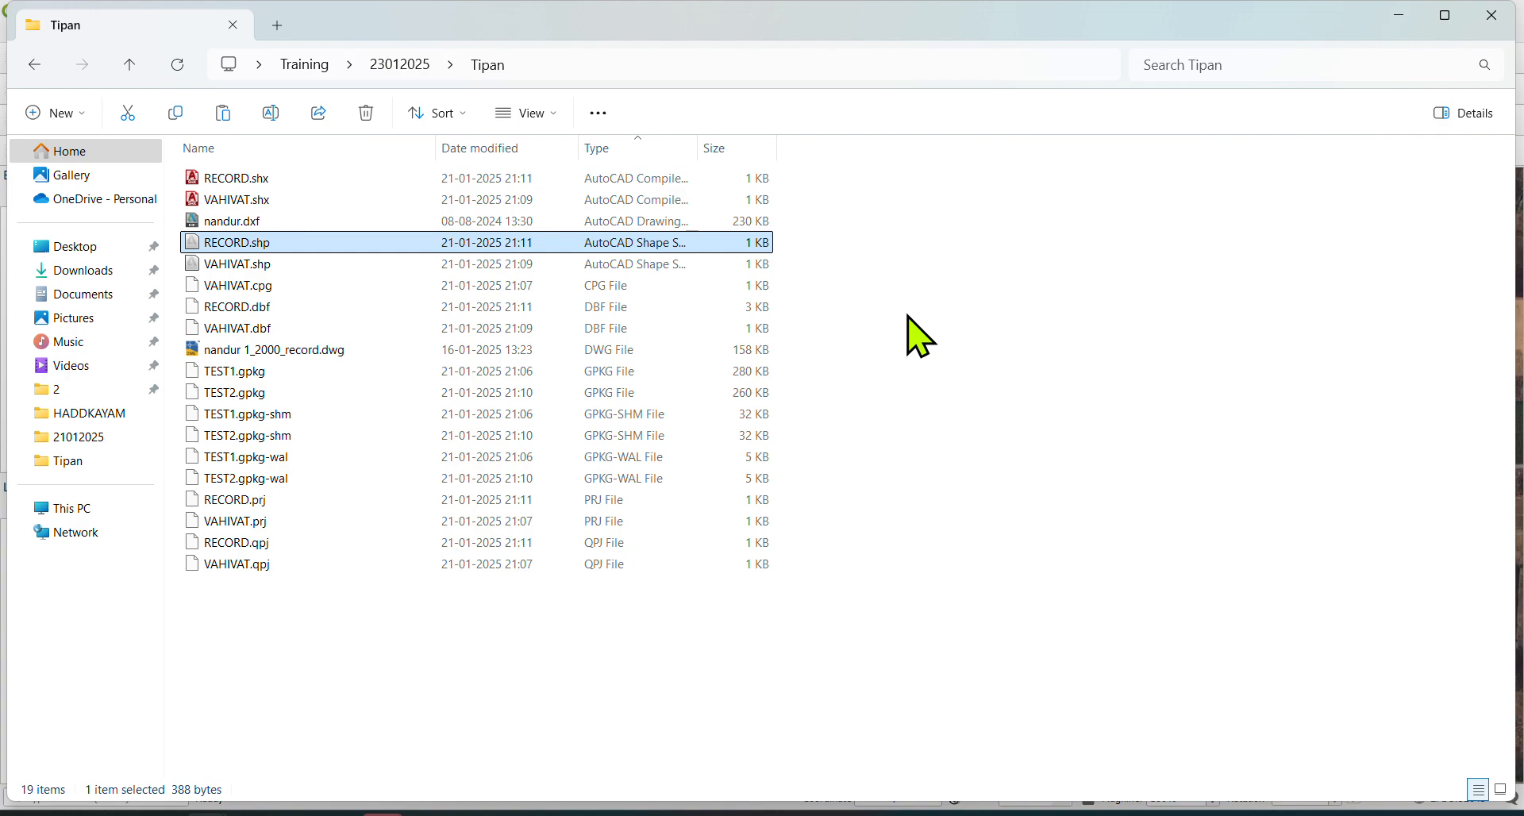